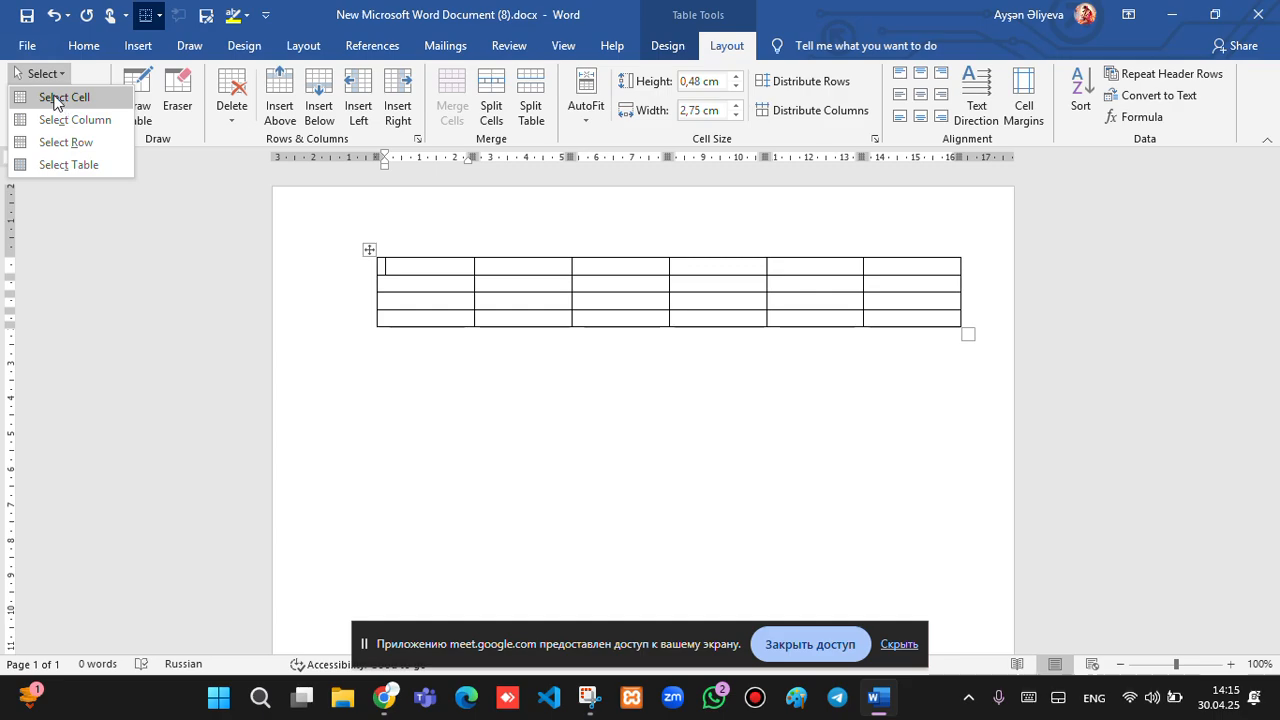
# Select a single cell, then the whole first column, from the Select list.
pyautogui.click(53, 98)
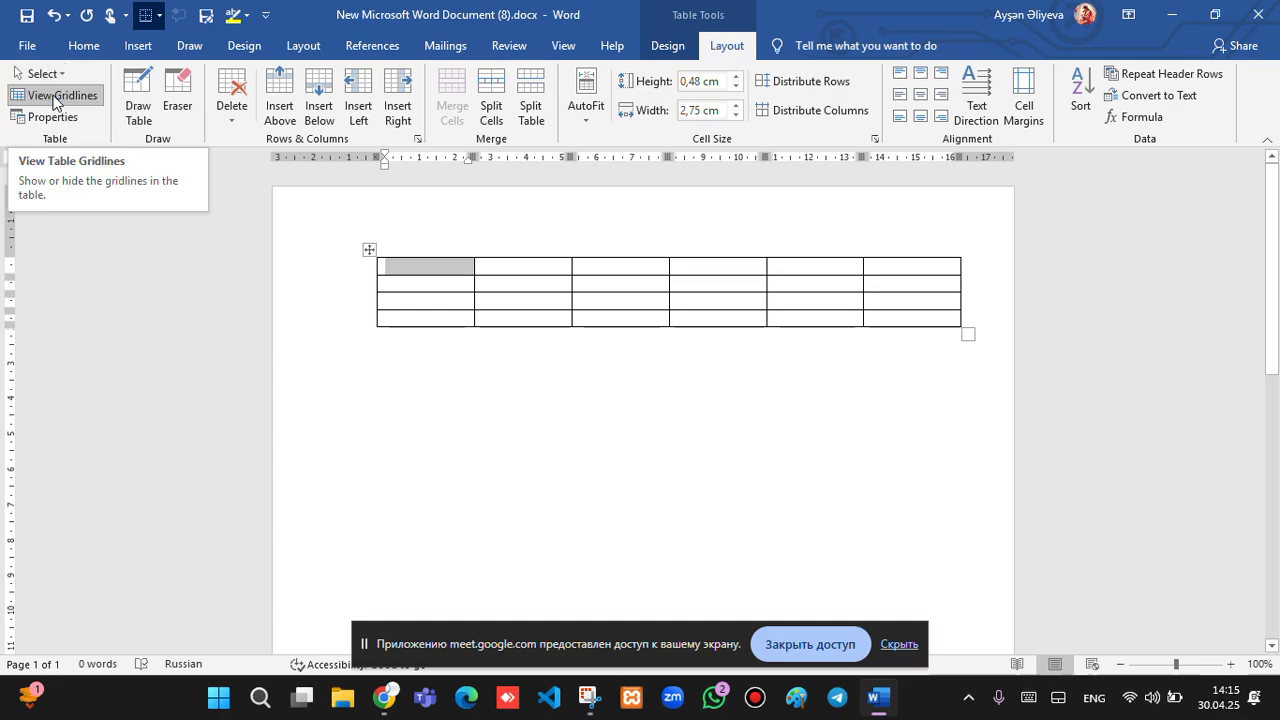
pyautogui.click(529, 283)
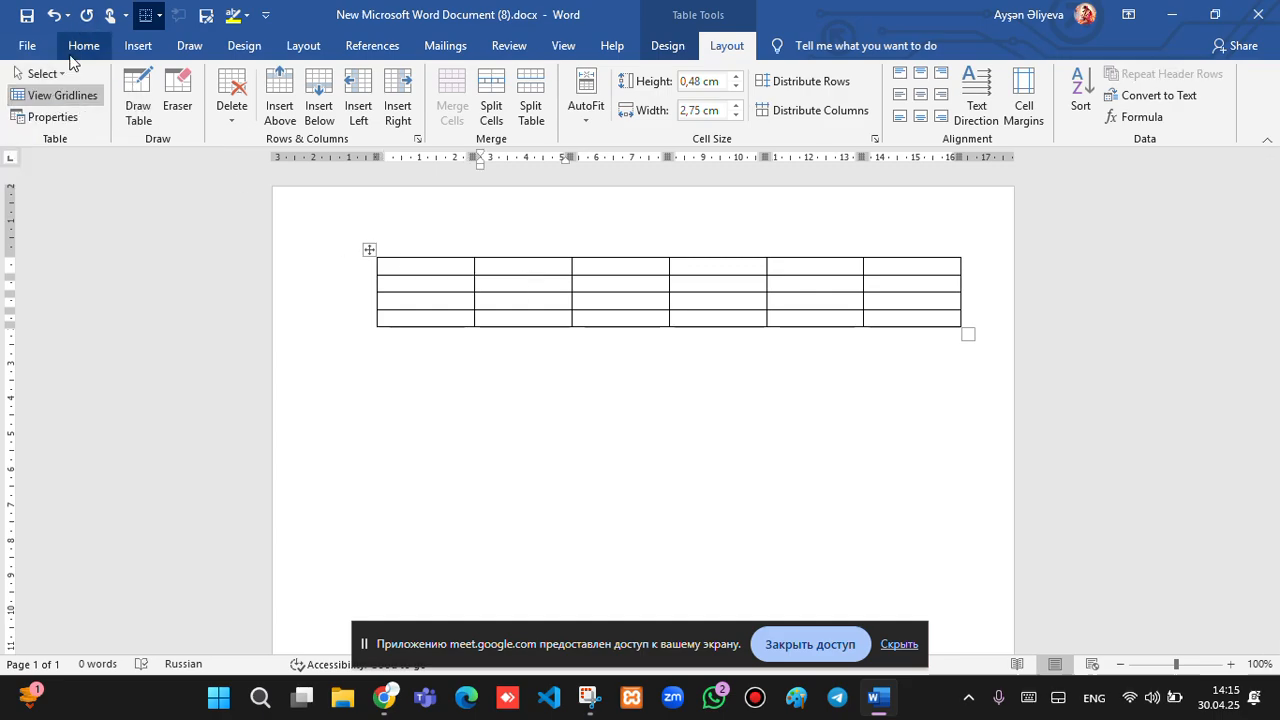
pyautogui.click(60, 72)
pyautogui.click(77, 101)
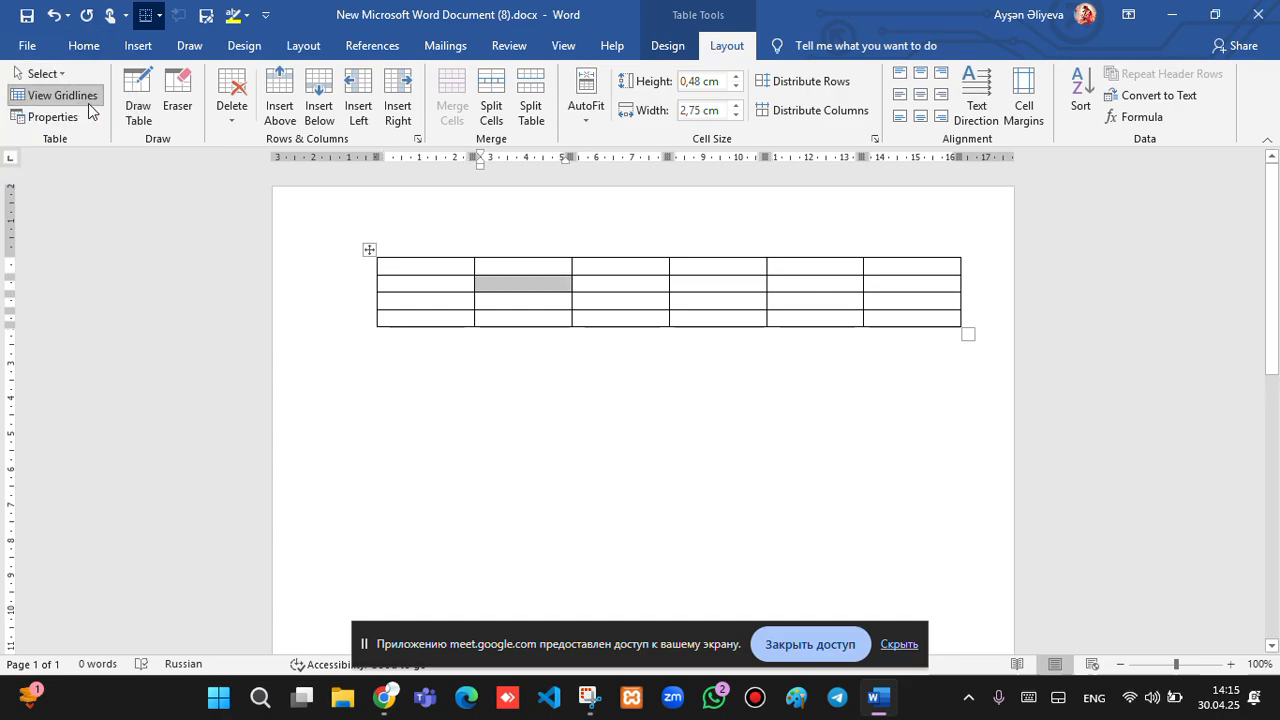
pyautogui.click(466, 305)
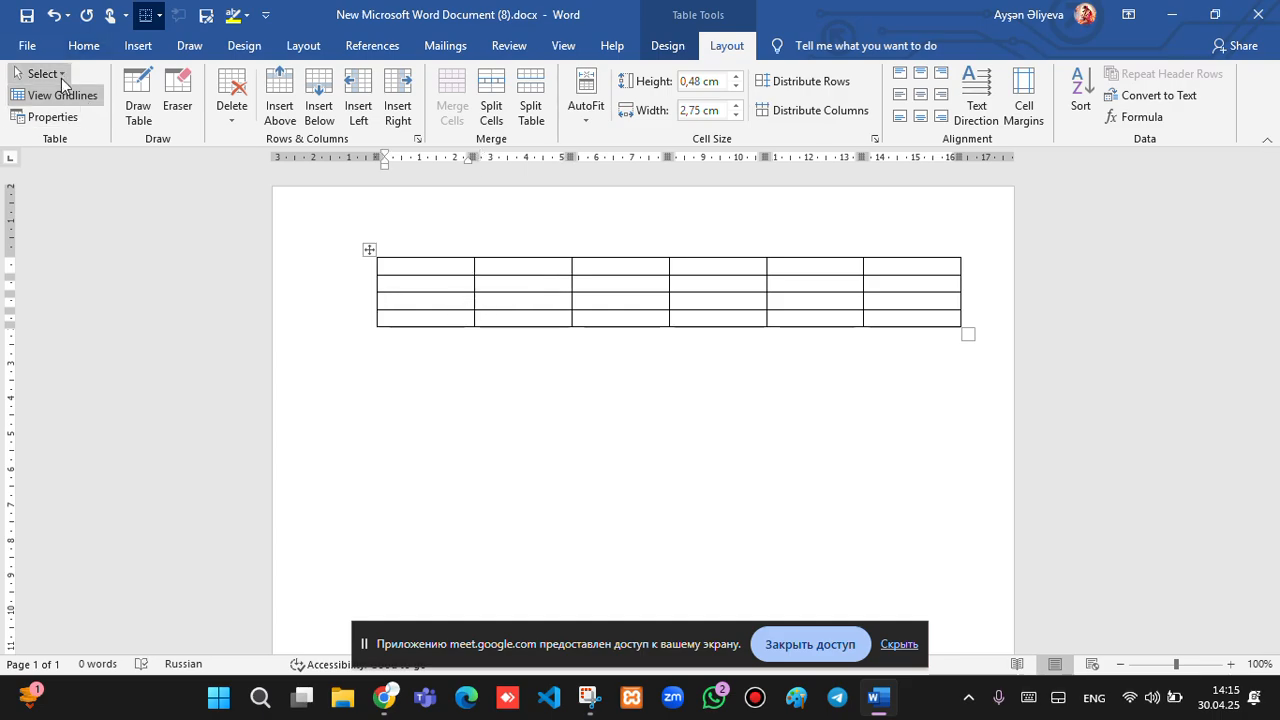
pyautogui.click(62, 78)
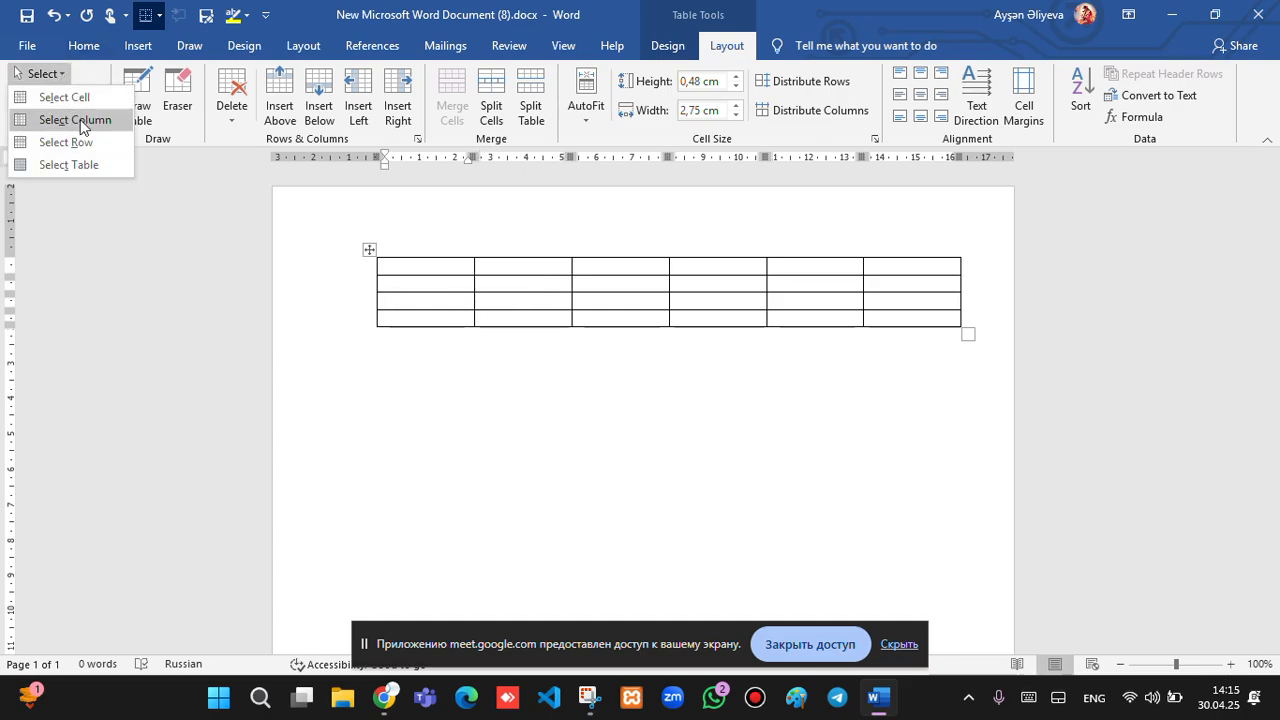
pyautogui.click(82, 124)
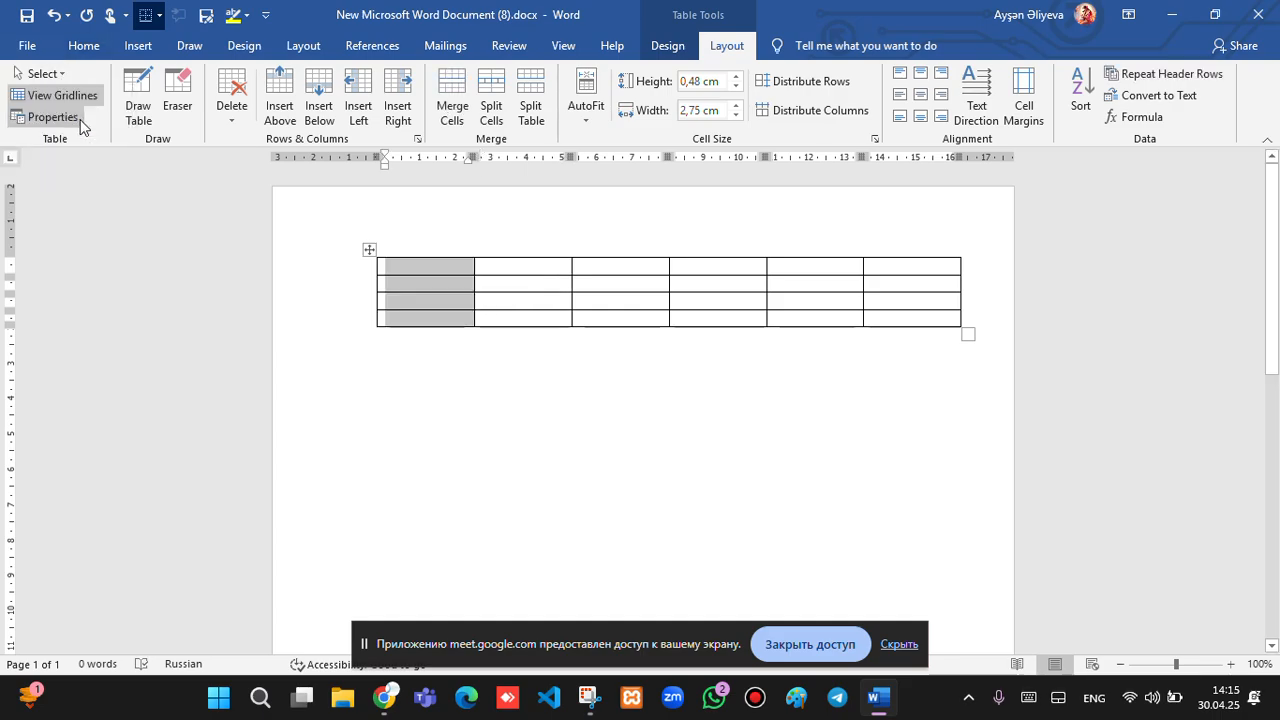
# Select the bottom row, then the entire six-column table.
pyautogui.click(517, 312)
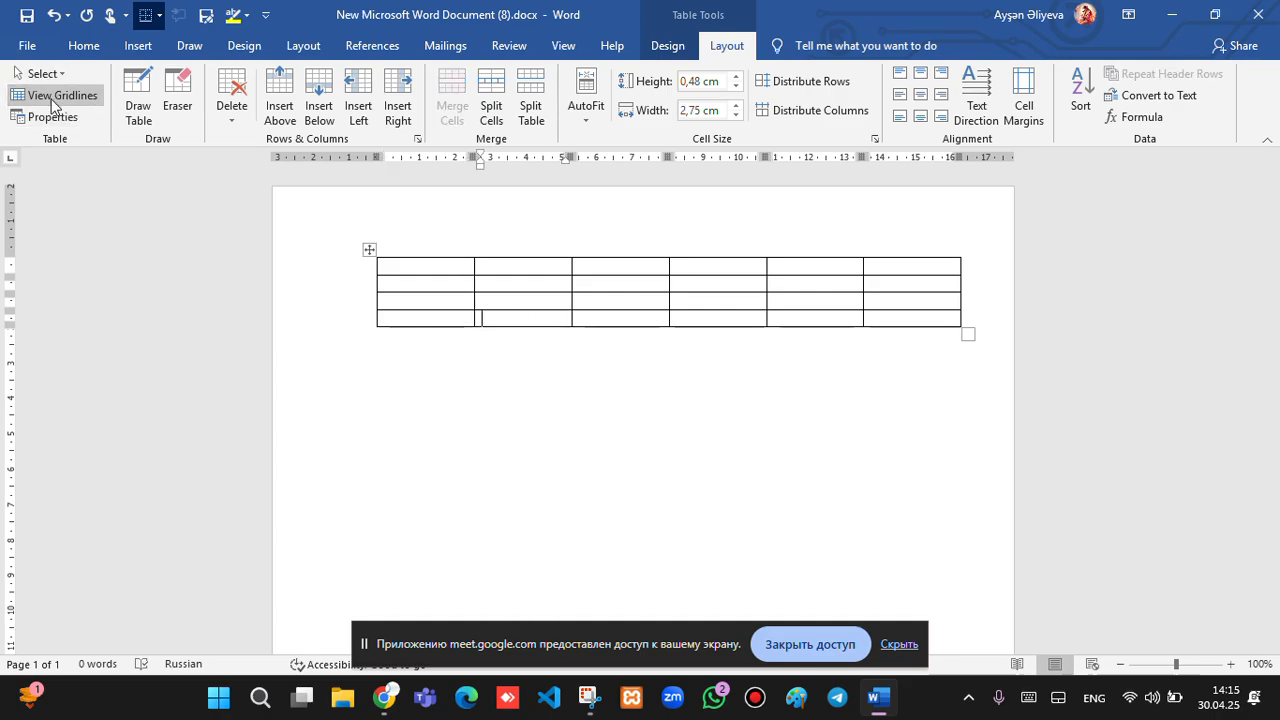
pyautogui.click(44, 76)
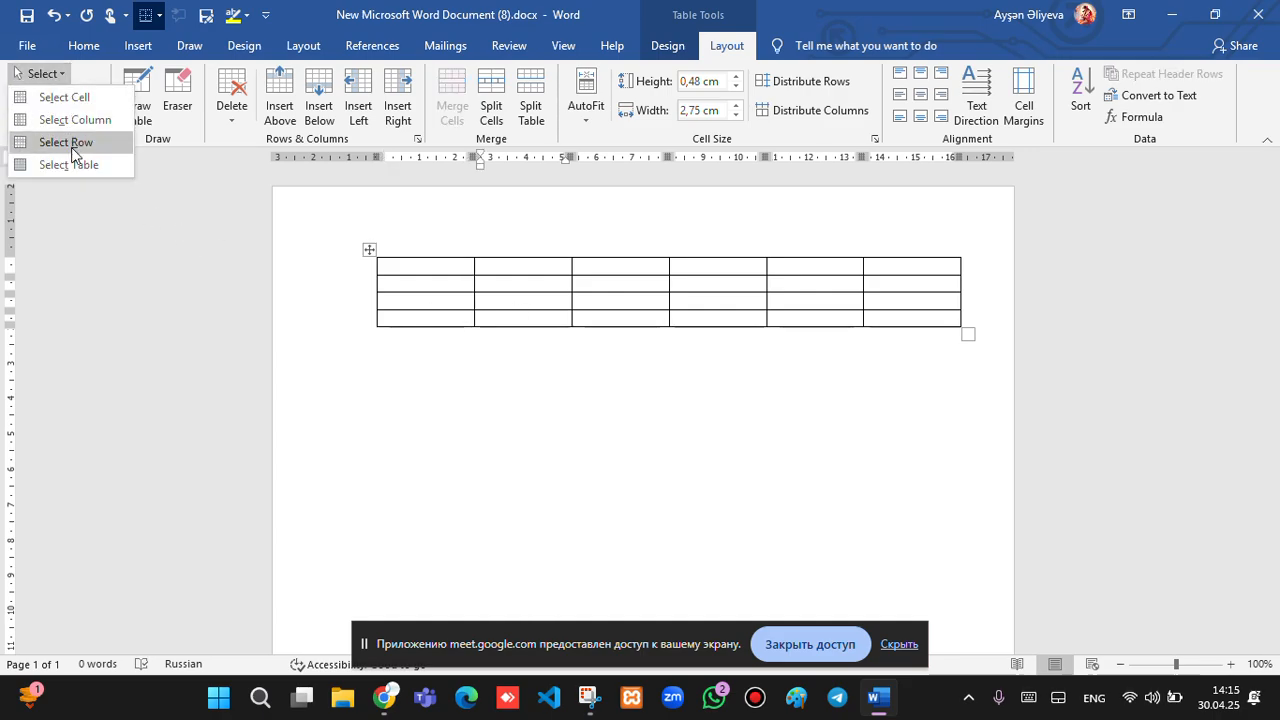
pyautogui.click(71, 142)
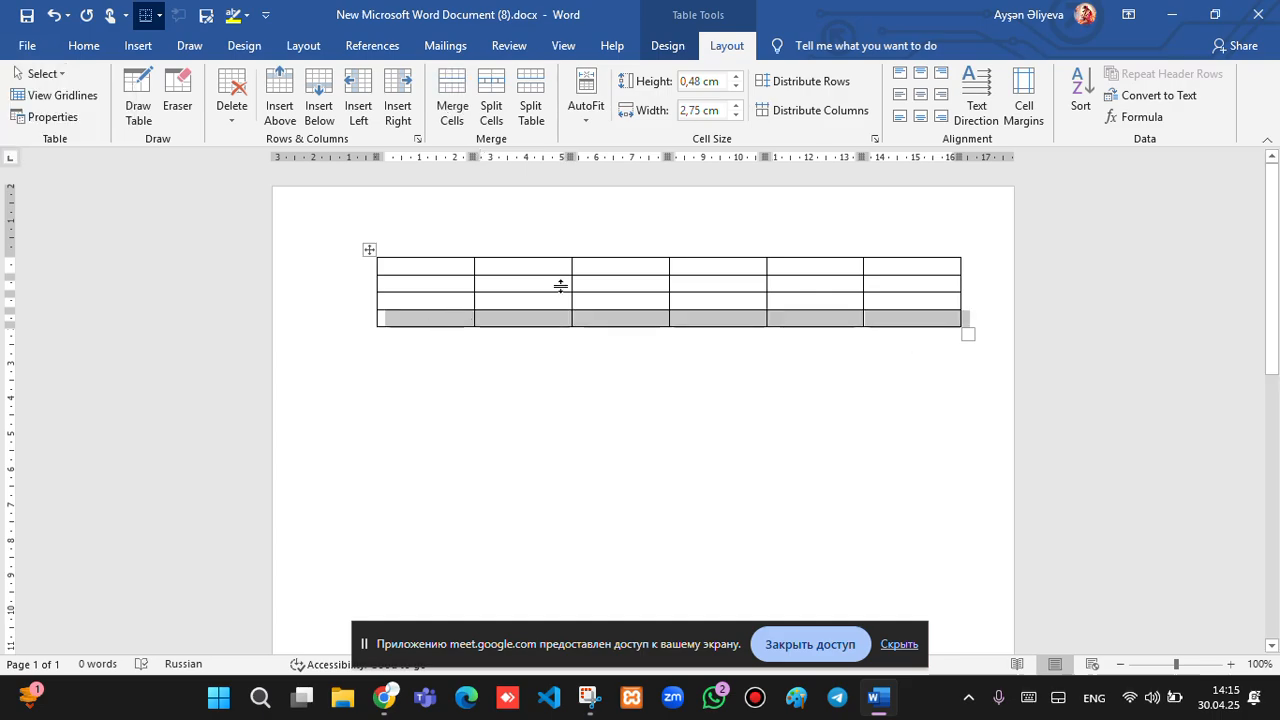
pyautogui.click(434, 254)
pyautogui.click(429, 270)
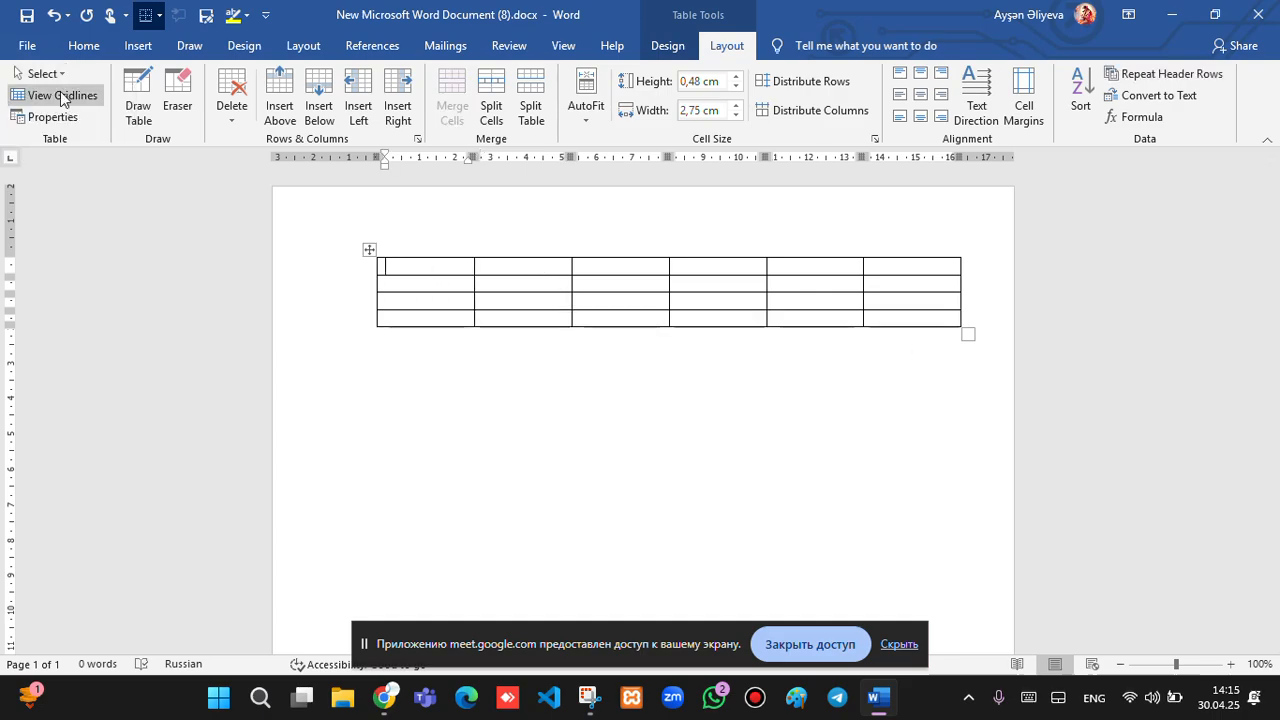
pyautogui.click(60, 74)
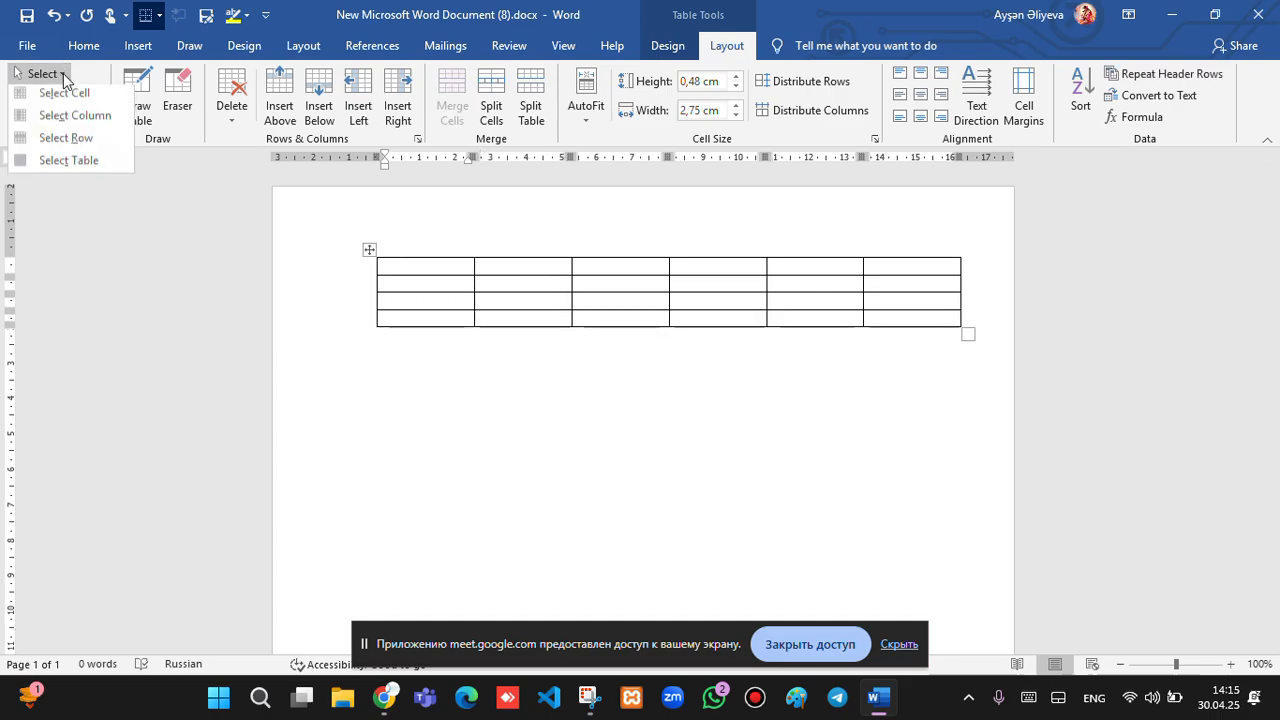
pyautogui.click(61, 165)
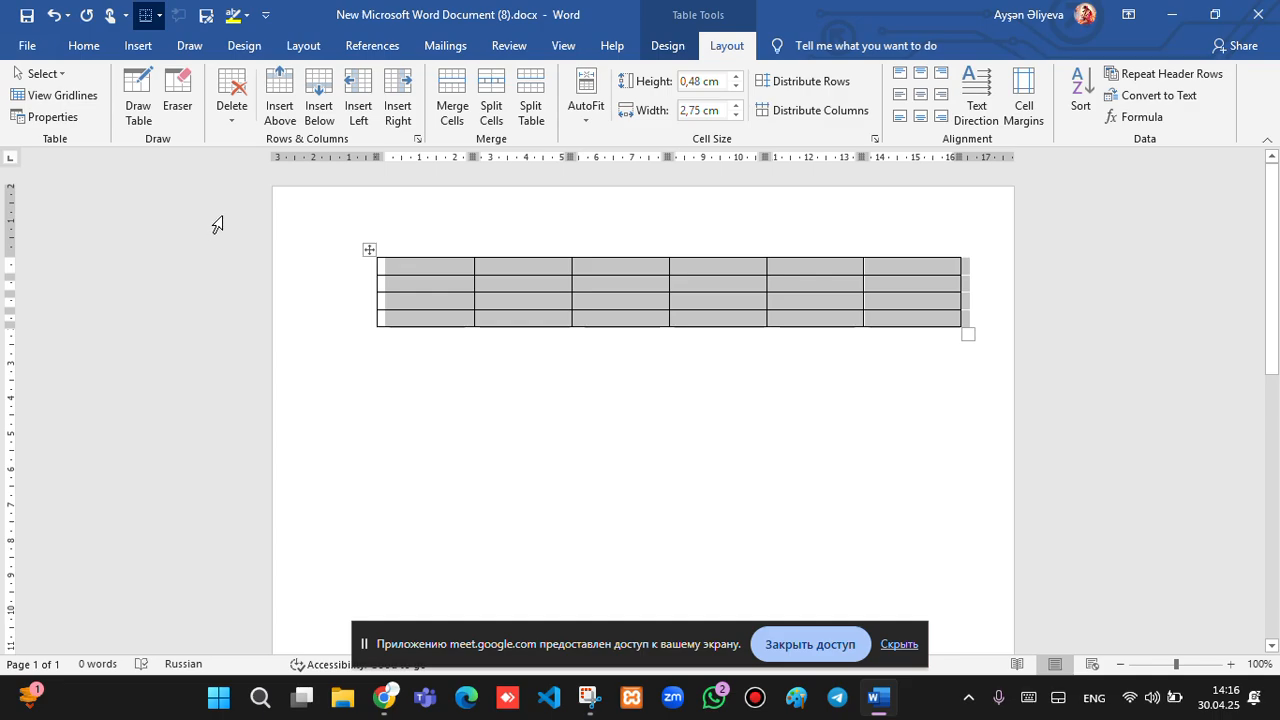
# Draw a horizontal border across the first row, then erase the added lines again.
pyautogui.click(365, 266)
pyautogui.click(141, 121)
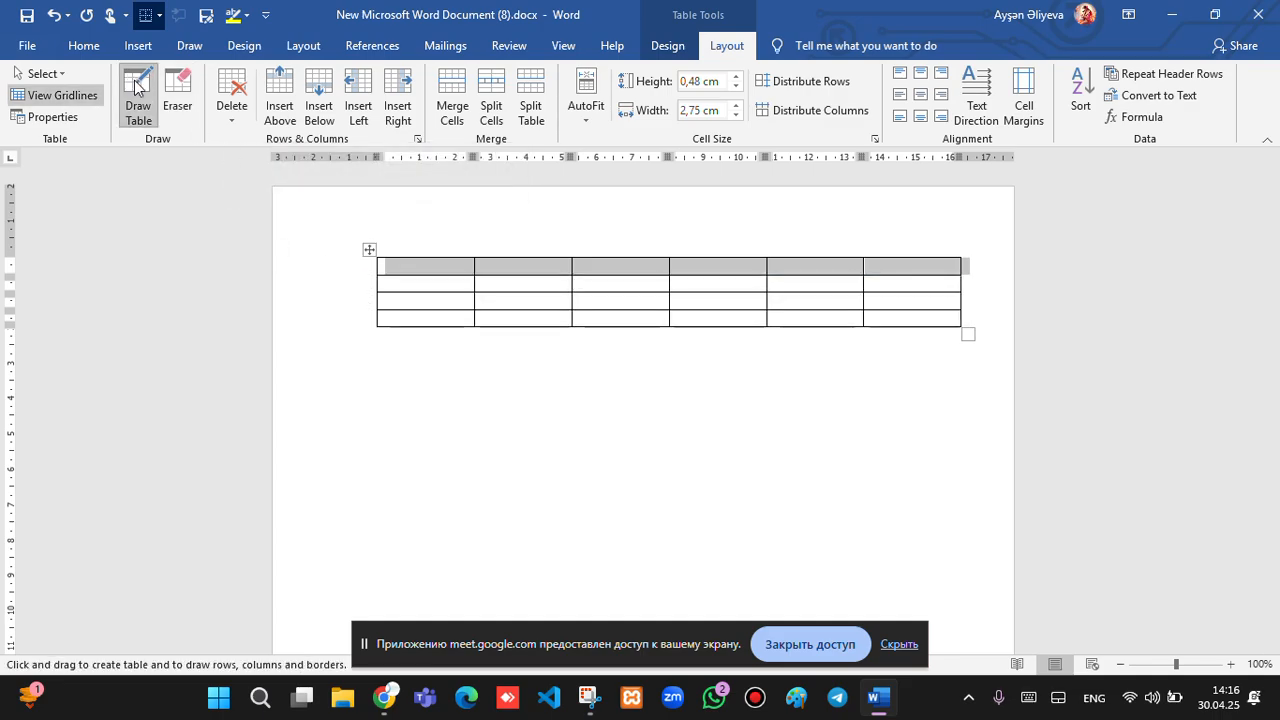
pyautogui.click(142, 124)
pyautogui.click(141, 122)
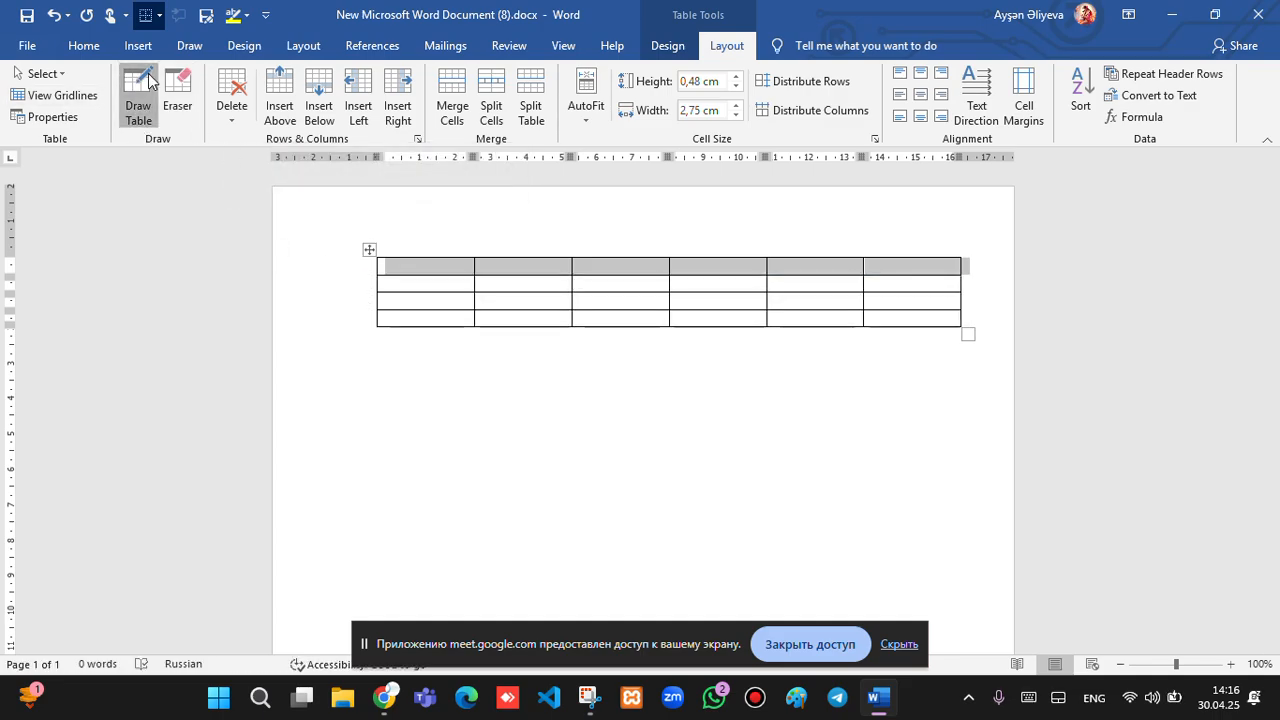
pyautogui.moveTo(418, 270)
pyautogui.mouseDown()
pyautogui.moveTo(549, 277)
pyautogui.moveTo(648, 259)
pyautogui.mouseUp()
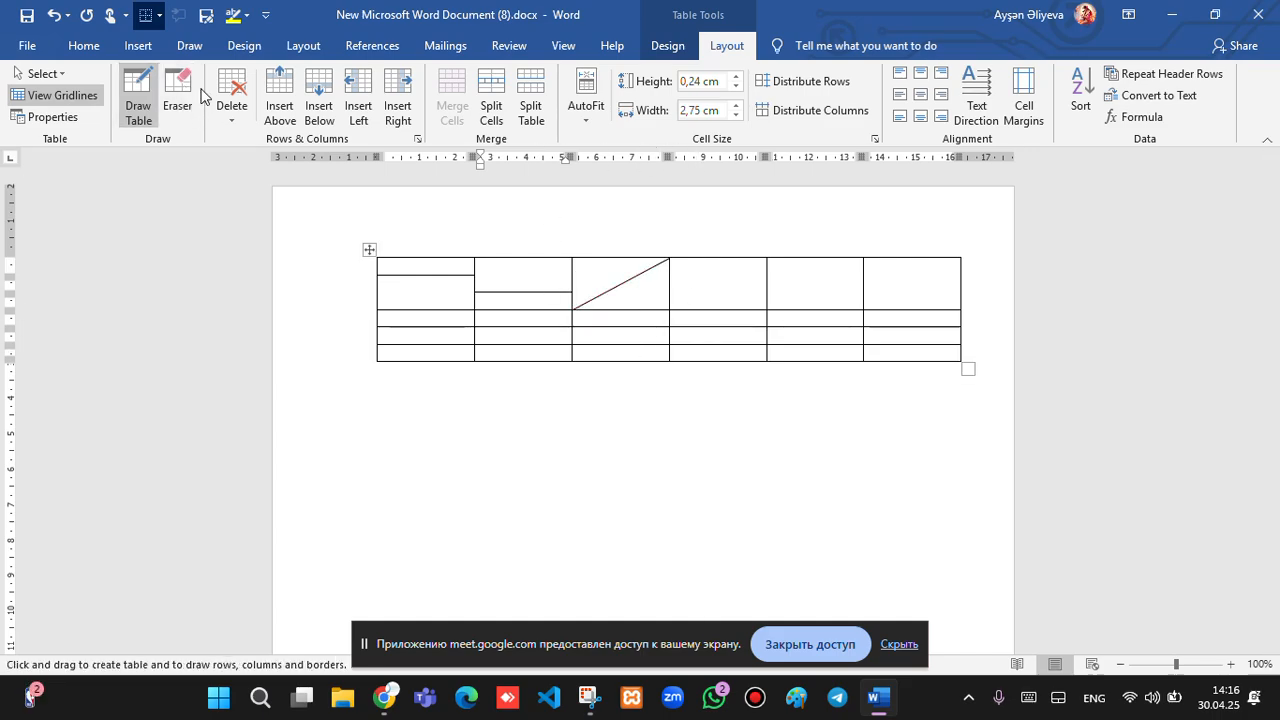
pyautogui.click(178, 100)
pyautogui.moveTo(449, 272); pyautogui.dragTo(478, 278)
pyautogui.click(500, 284)
pyautogui.click(610, 284)
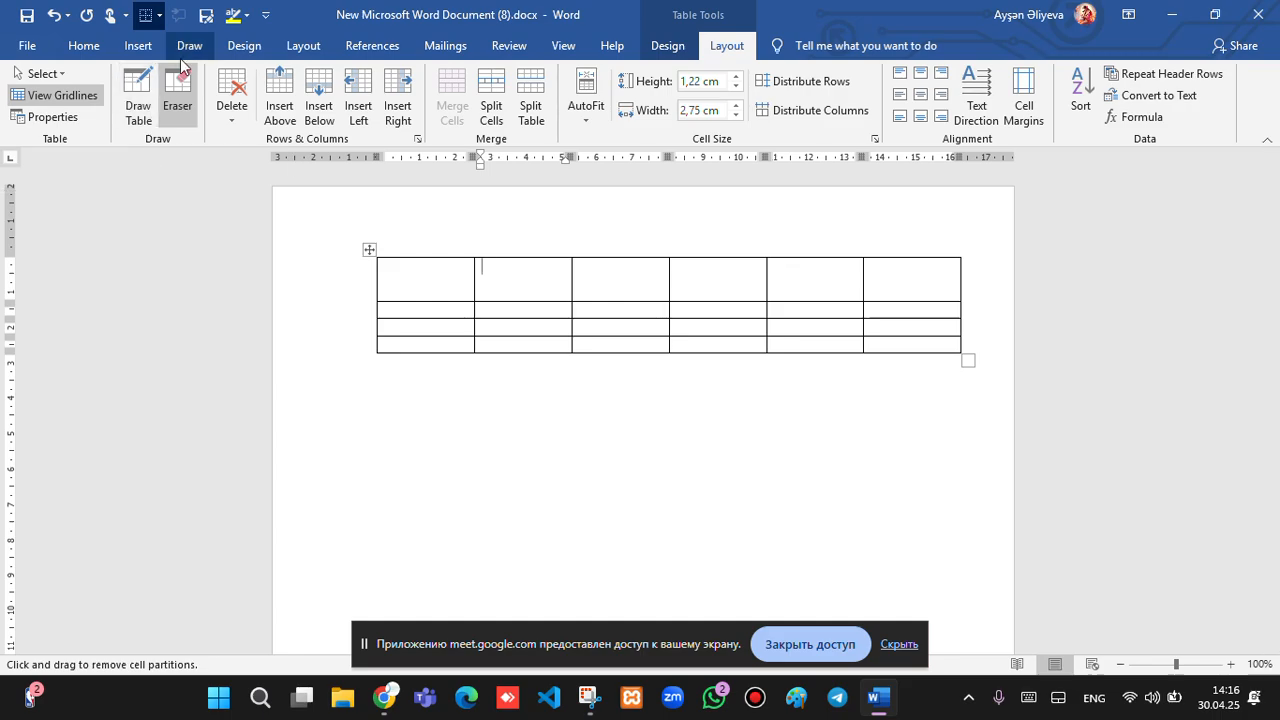
pyautogui.click(178, 100)
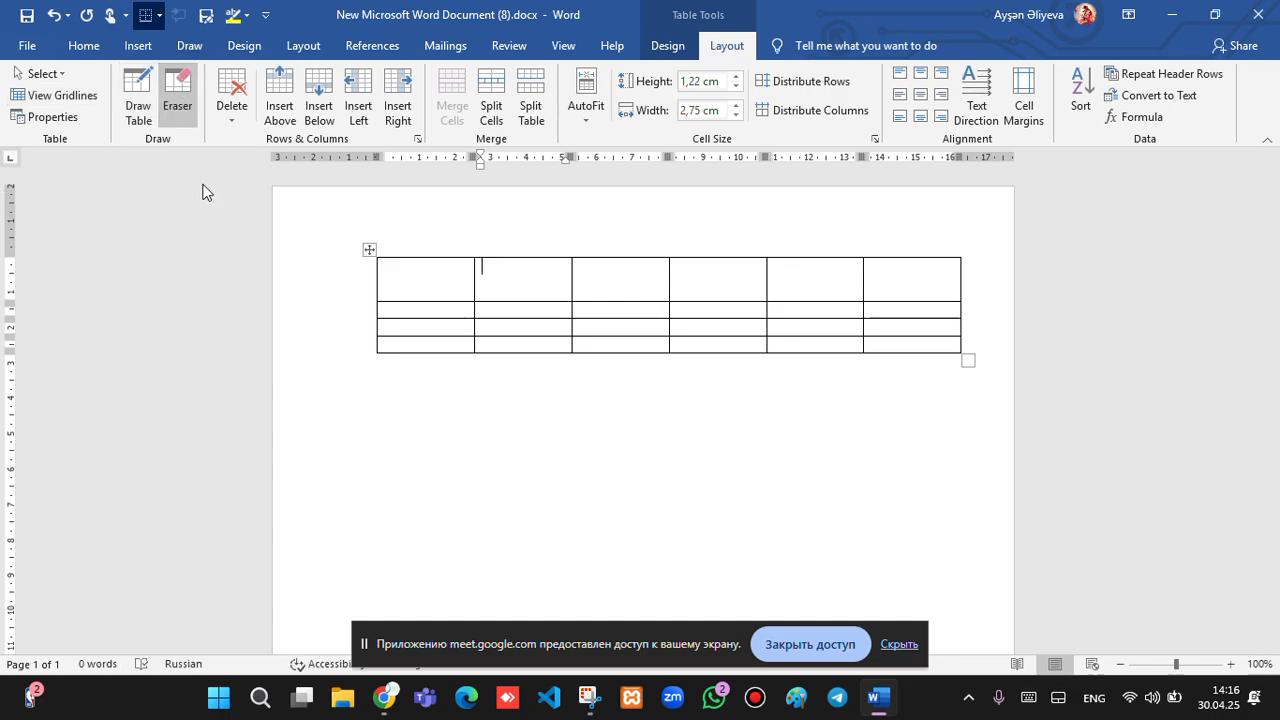
# Erase the three right-hand columns and the tall top row with the Eraser.
pyautogui.click(222, 111)
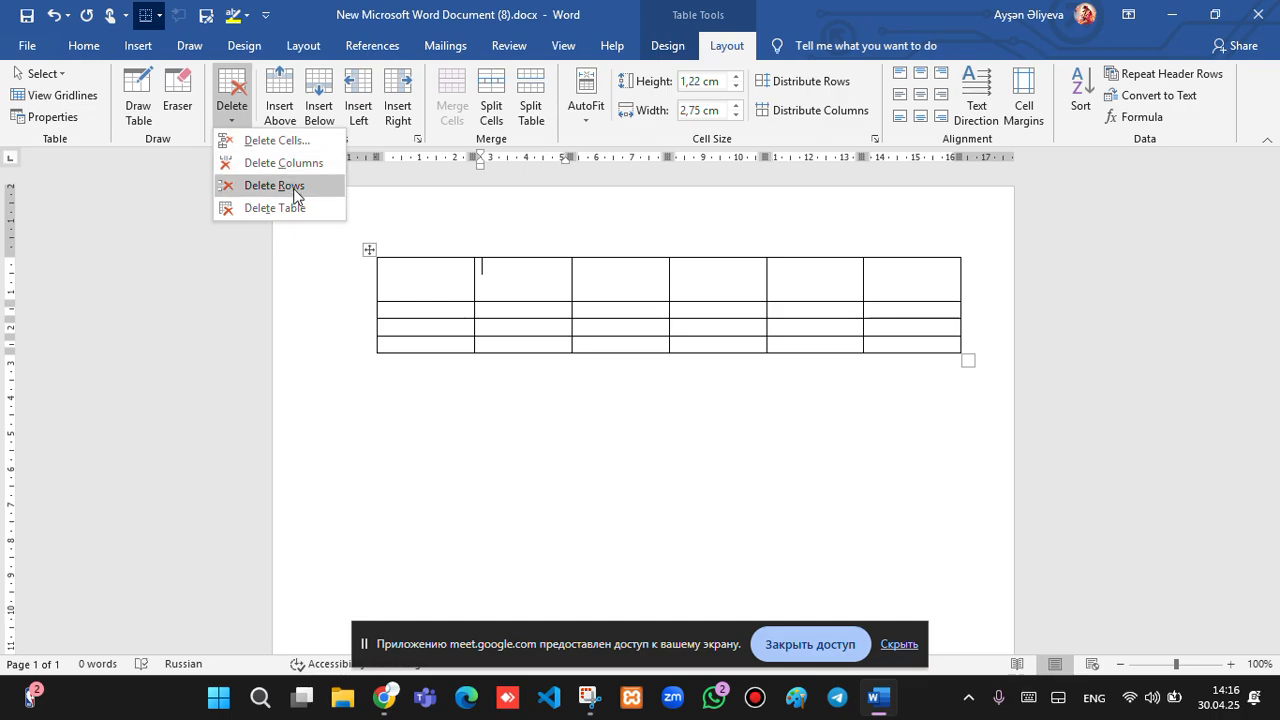
pyautogui.click(859, 315)
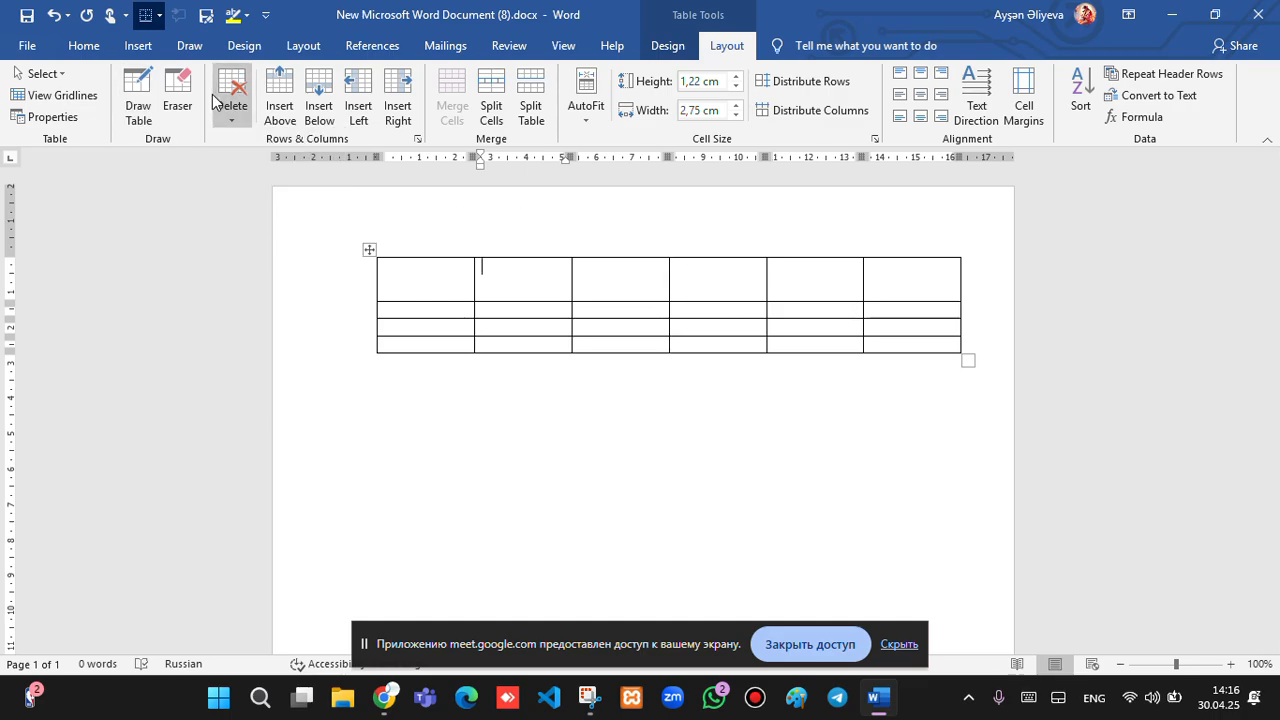
pyautogui.click(177, 97)
pyautogui.moveTo(697, 236)
pyautogui.mouseDown()
pyautogui.moveTo(745, 345)
pyautogui.moveTo(980, 357)
pyautogui.mouseUp()
pyautogui.moveTo(376, 251)
pyautogui.mouseDown()
pyautogui.moveTo(659, 272)
pyautogui.moveTo(680, 290)
pyautogui.mouseUp()
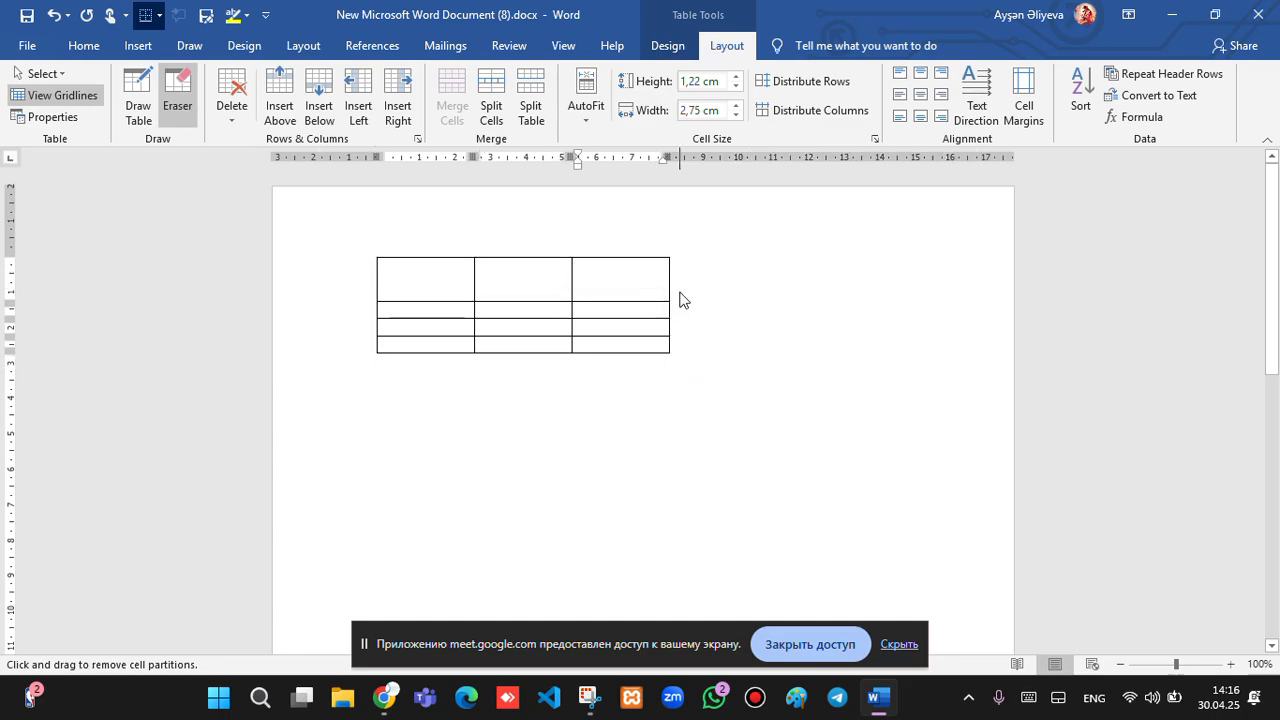
pyautogui.click(181, 86)
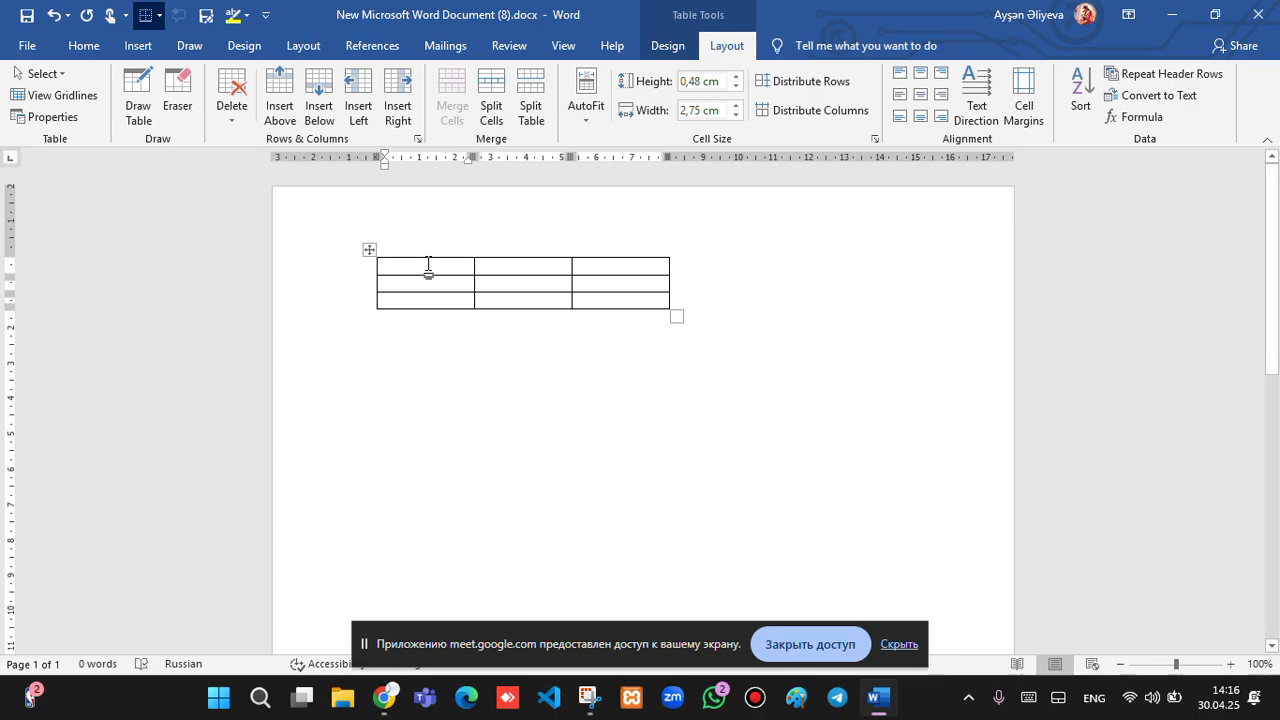
# Enter 1, 2, 3 in the first row, 4, 5, 6 in the second, 7, 8, 9 in the third.
pyautogui.write('1')
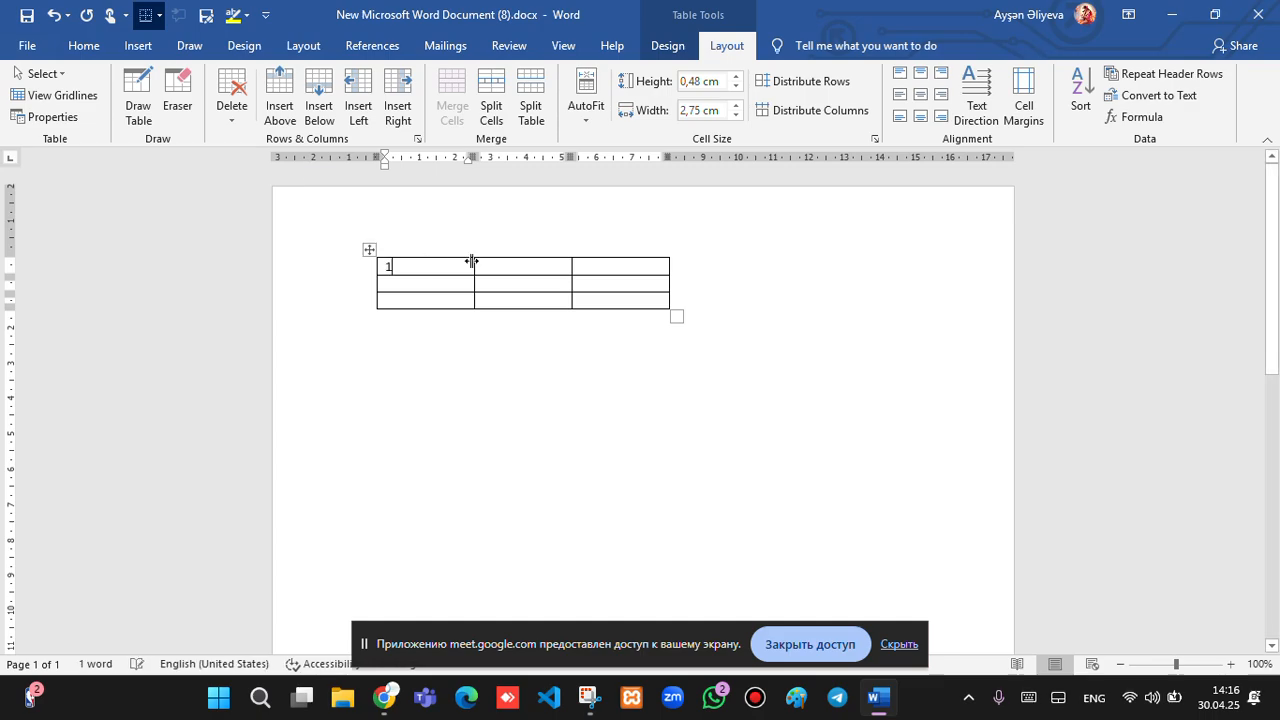
pyautogui.click(494, 266)
pyautogui.write('2')
pyautogui.click(598, 268)
pyautogui.write('3')
pyautogui.click(460, 287)
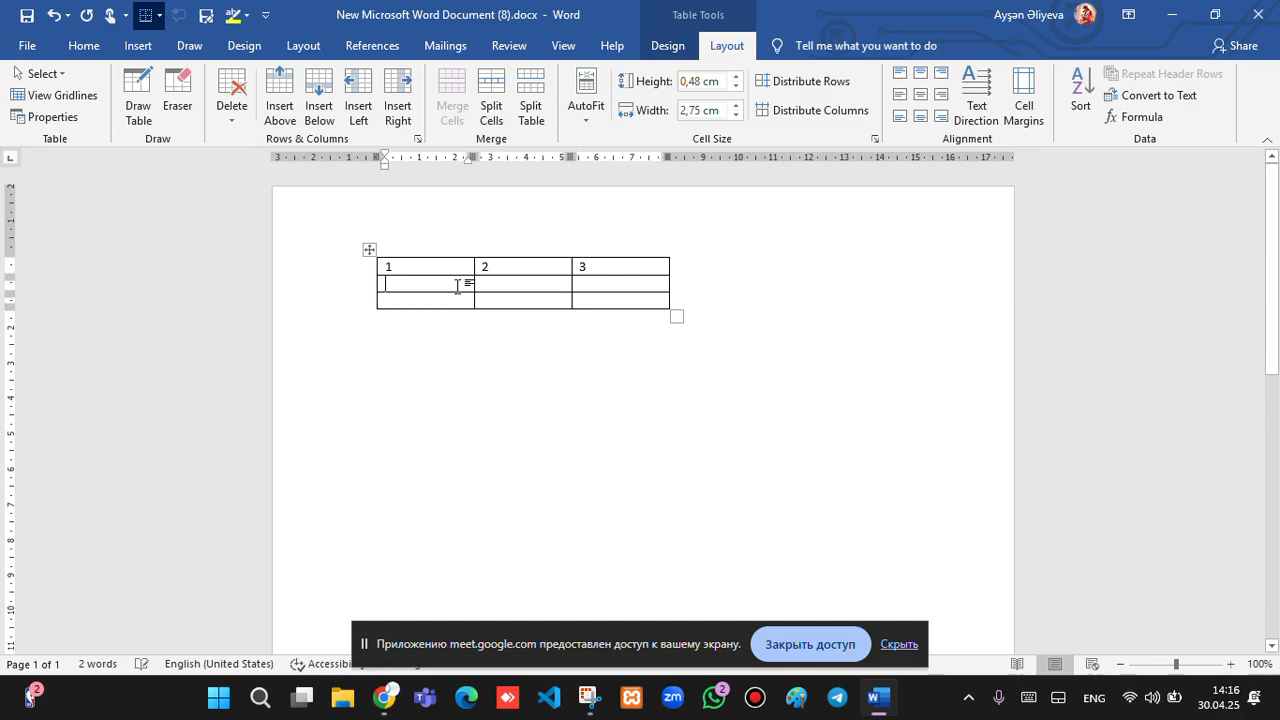
pyautogui.write('4')
pyautogui.click(513, 290)
pyautogui.write('5')
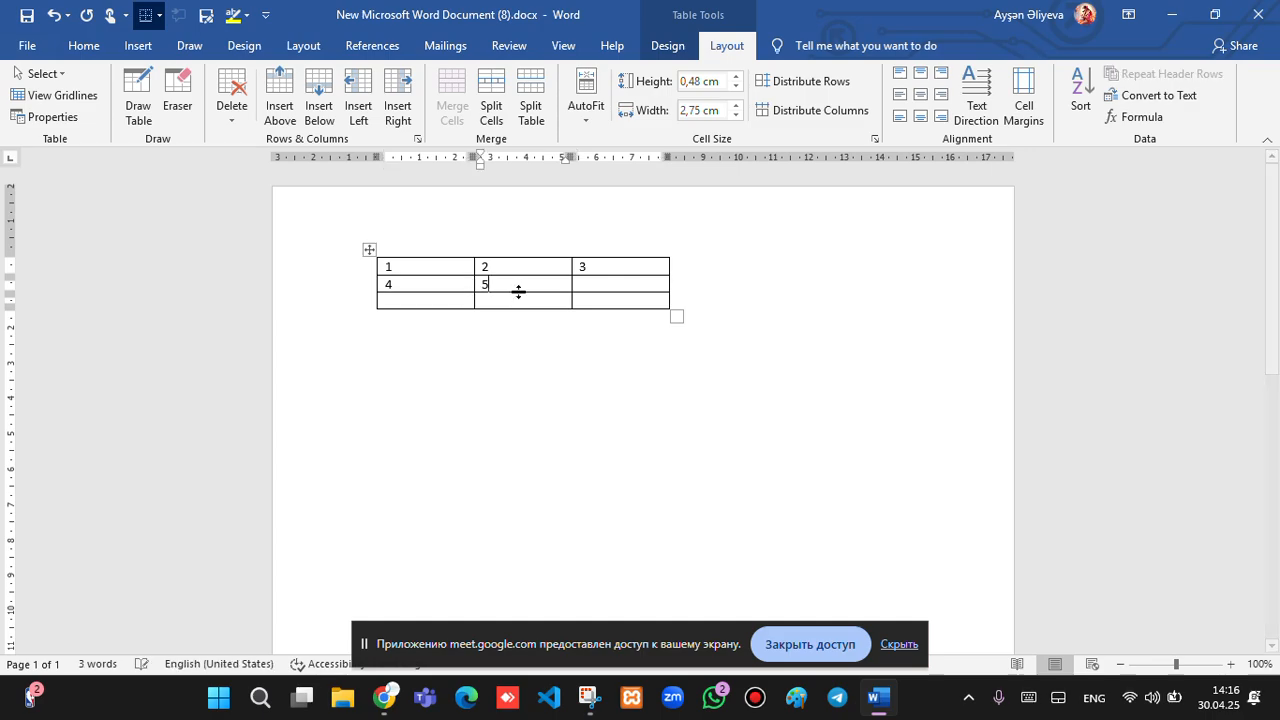
pyautogui.click(595, 291)
pyautogui.write('6')
pyautogui.click(449, 302)
pyautogui.write('7')
pyautogui.click(531, 300)
pyautogui.write('8')
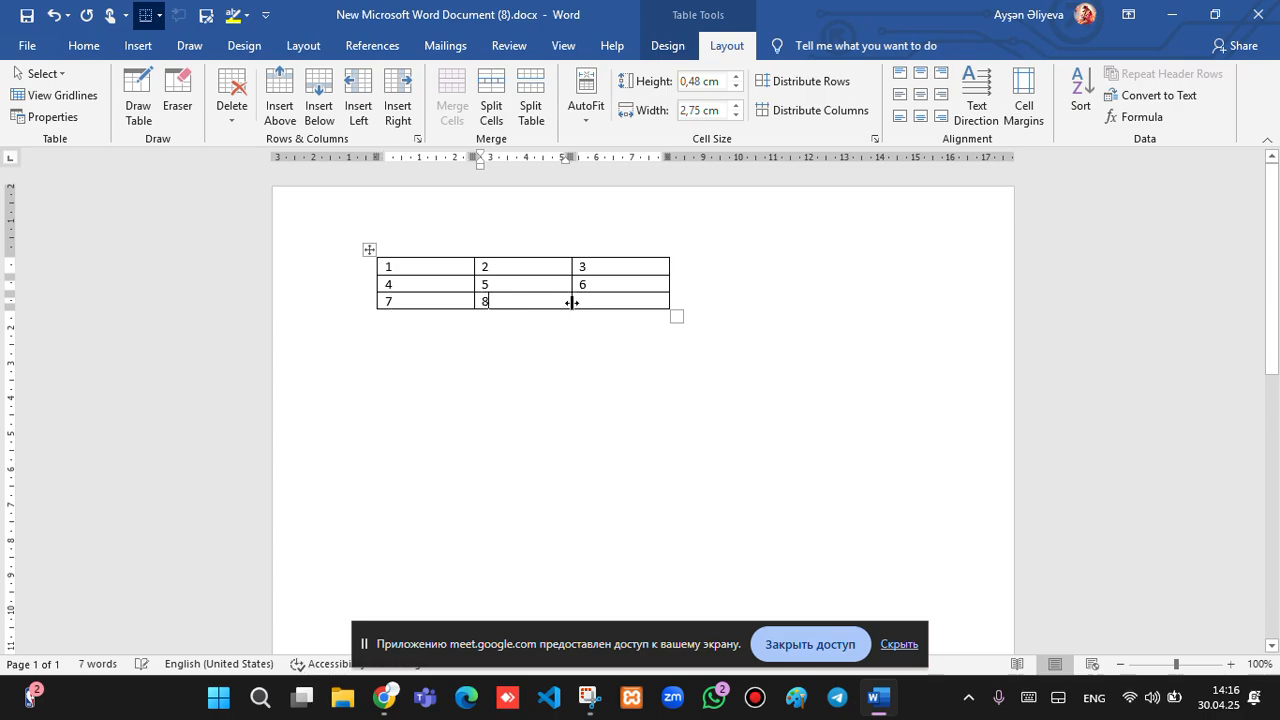
pyautogui.click(602, 303)
pyautogui.write('9')
# Delete a cell with shift cells left, undo it, then reopen Delete Cells and cancel.
pyautogui.click(240, 122)
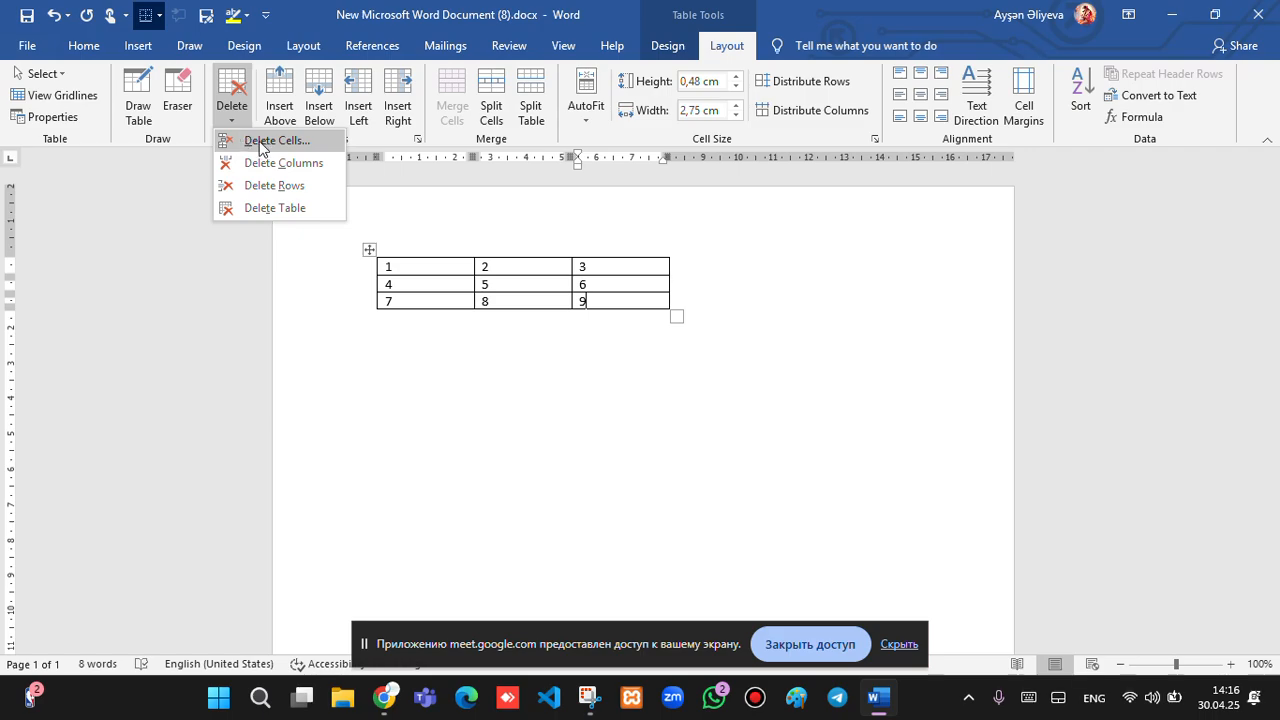
pyautogui.click(266, 142)
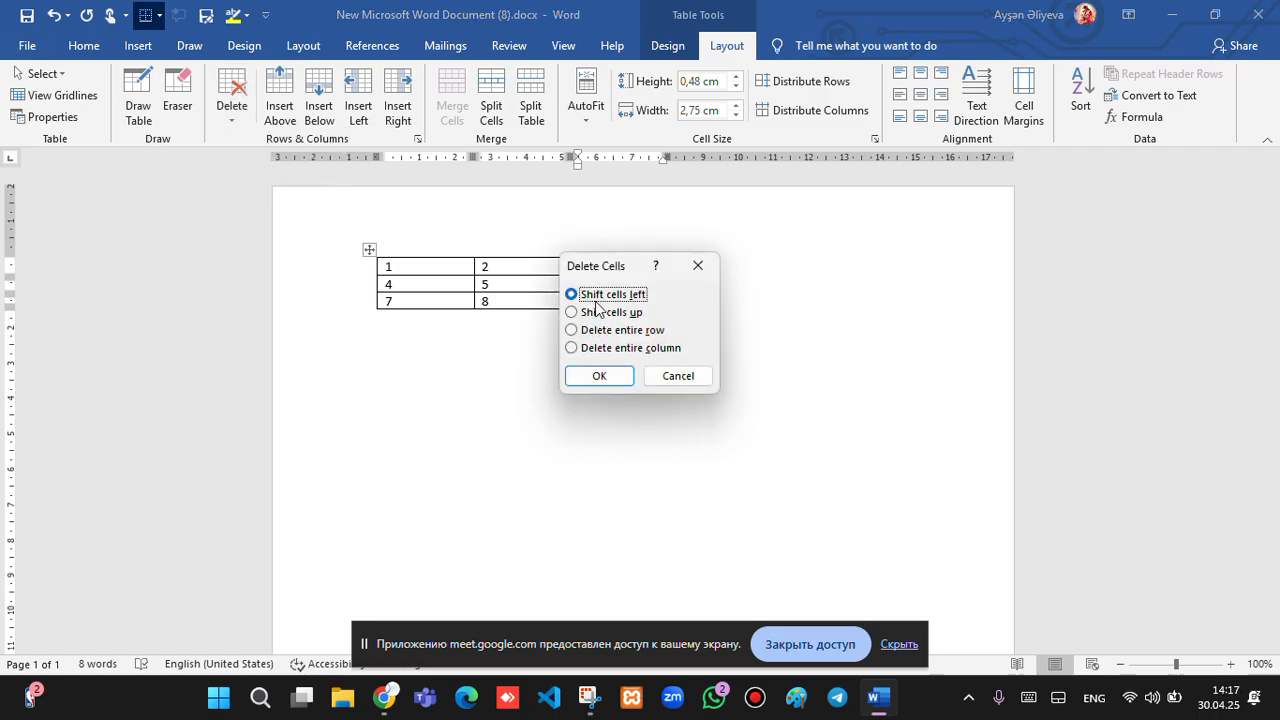
pyautogui.click(612, 383)
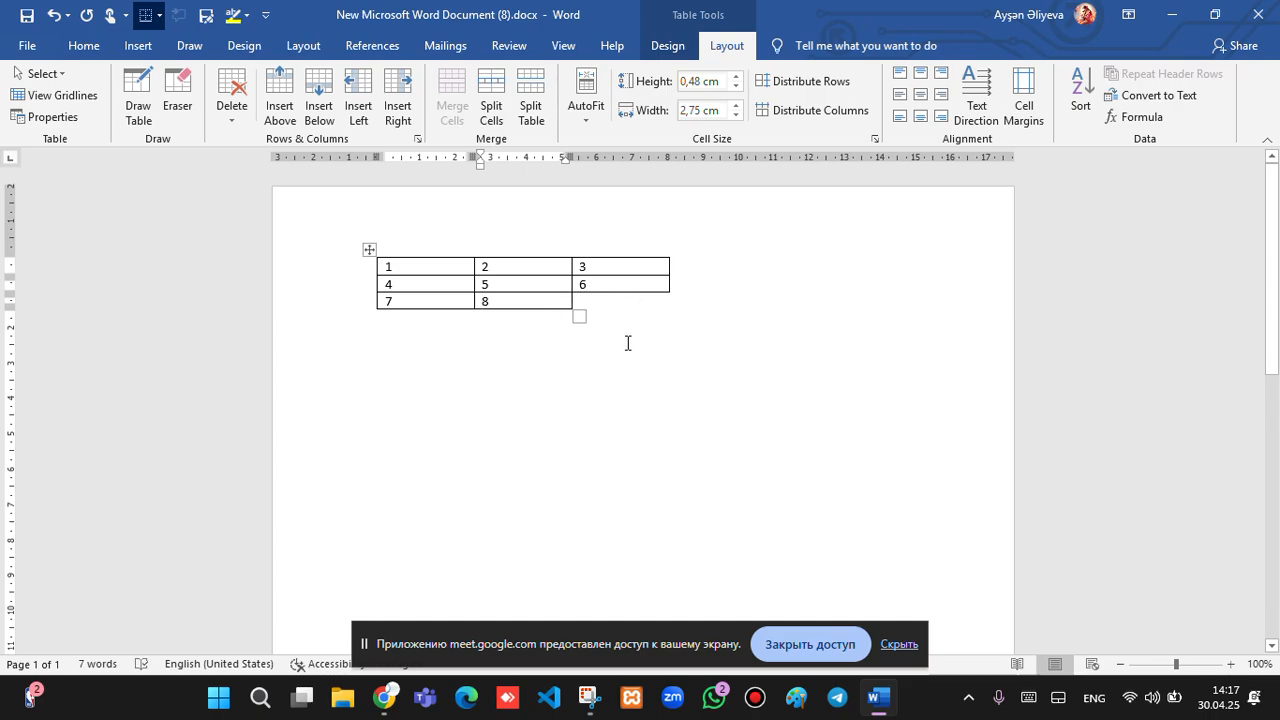
pyautogui.hotkey('ctrl', 'z')
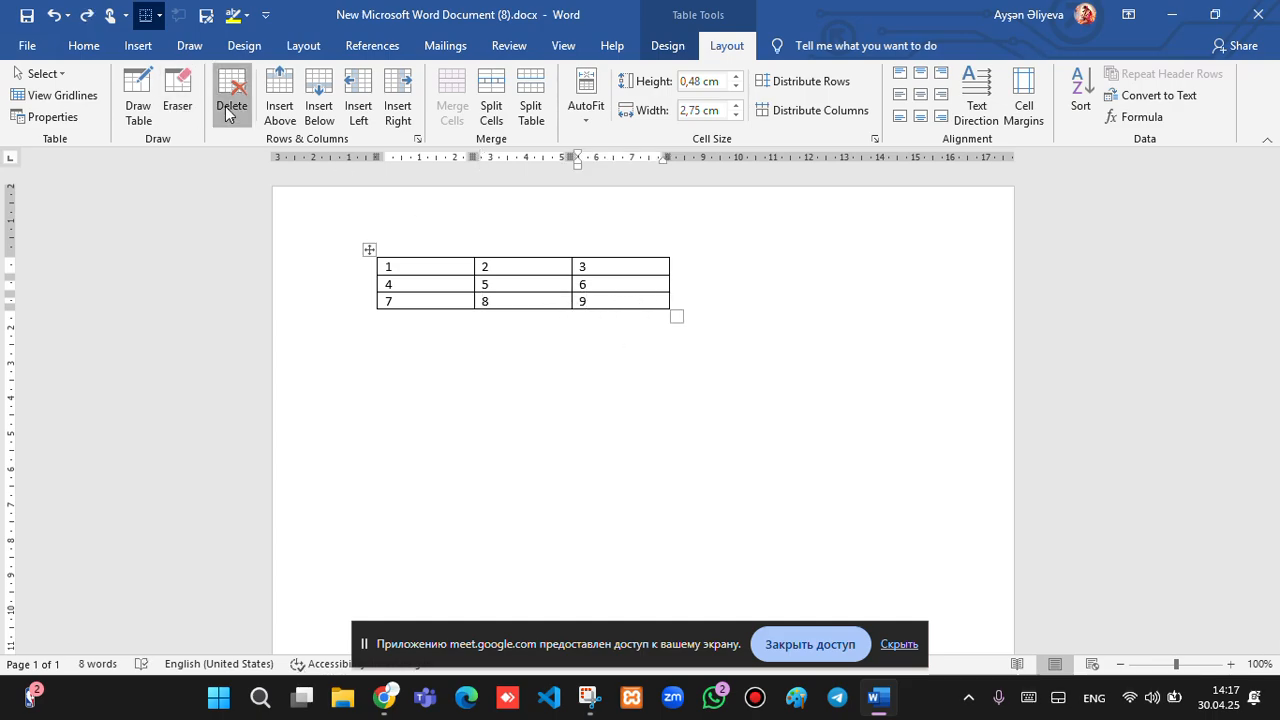
pyautogui.click(232, 98)
pyautogui.click(262, 141)
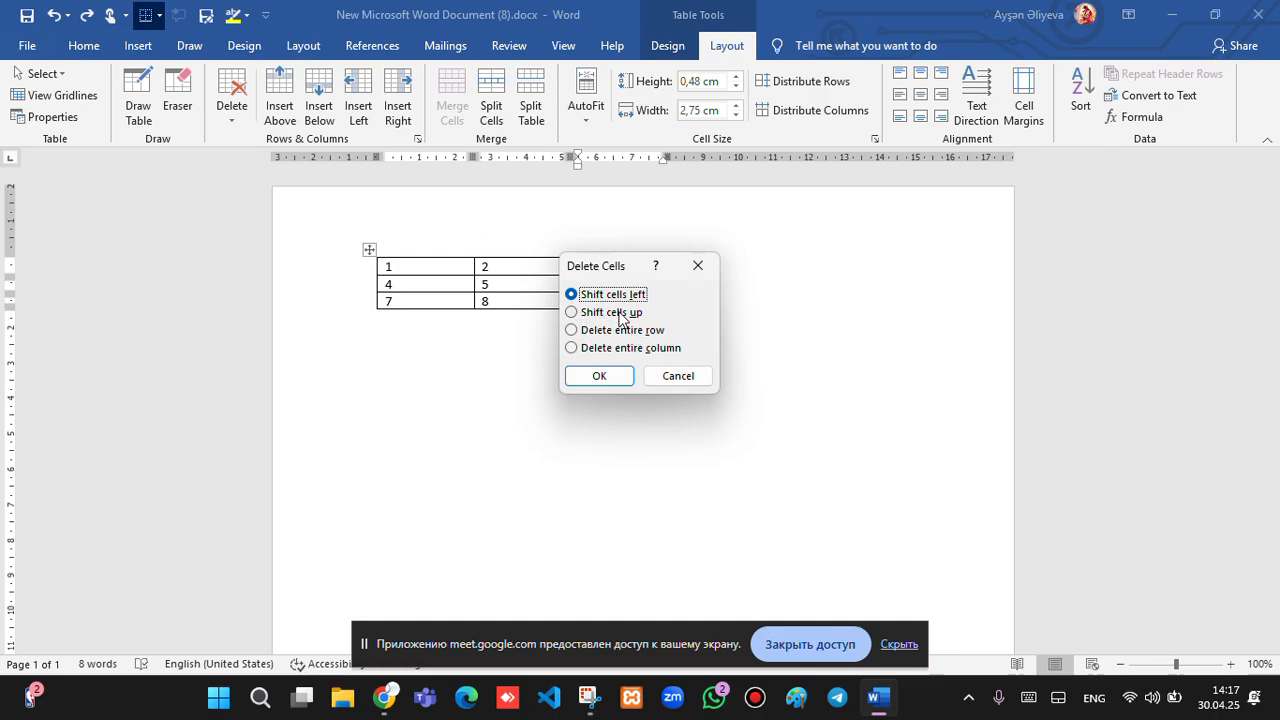
pyautogui.press('Escape')
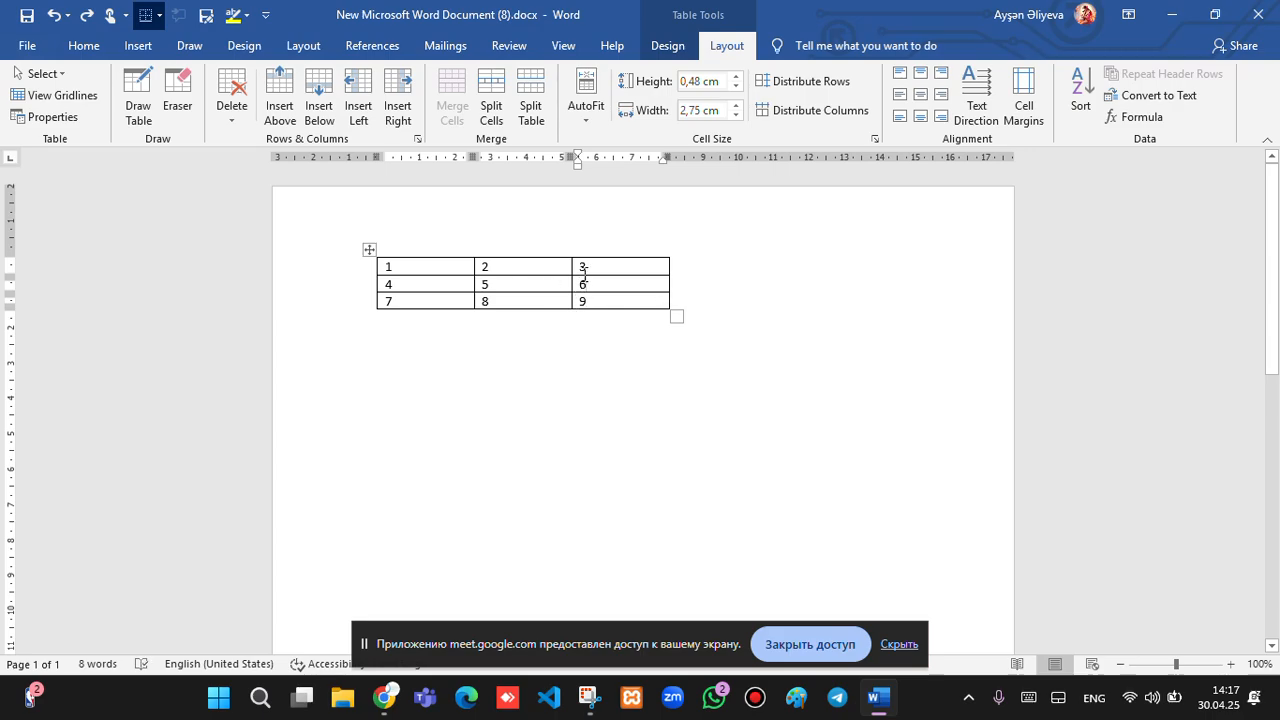
pyautogui.click(232, 95)
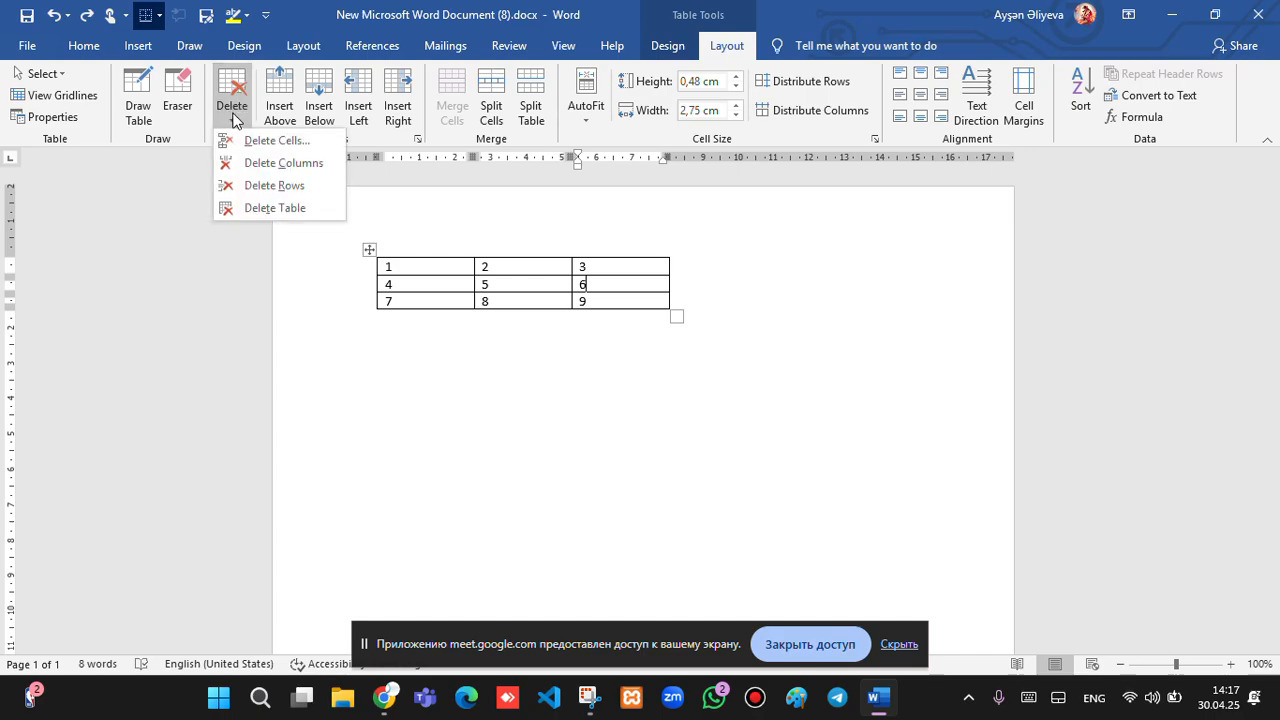
pyautogui.click(262, 141)
pyautogui.click(571, 312)
pyautogui.click(597, 375)
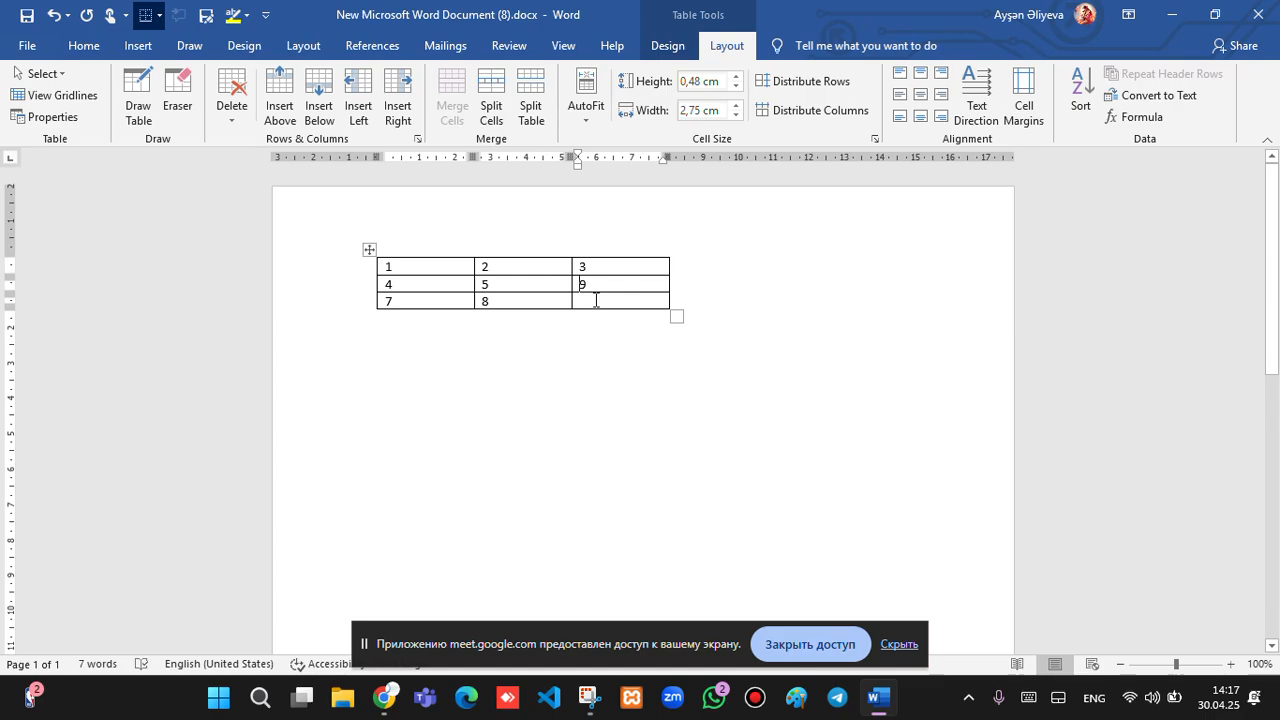
pyautogui.hotkey('ctrl', 'z')
pyautogui.click(232, 104)
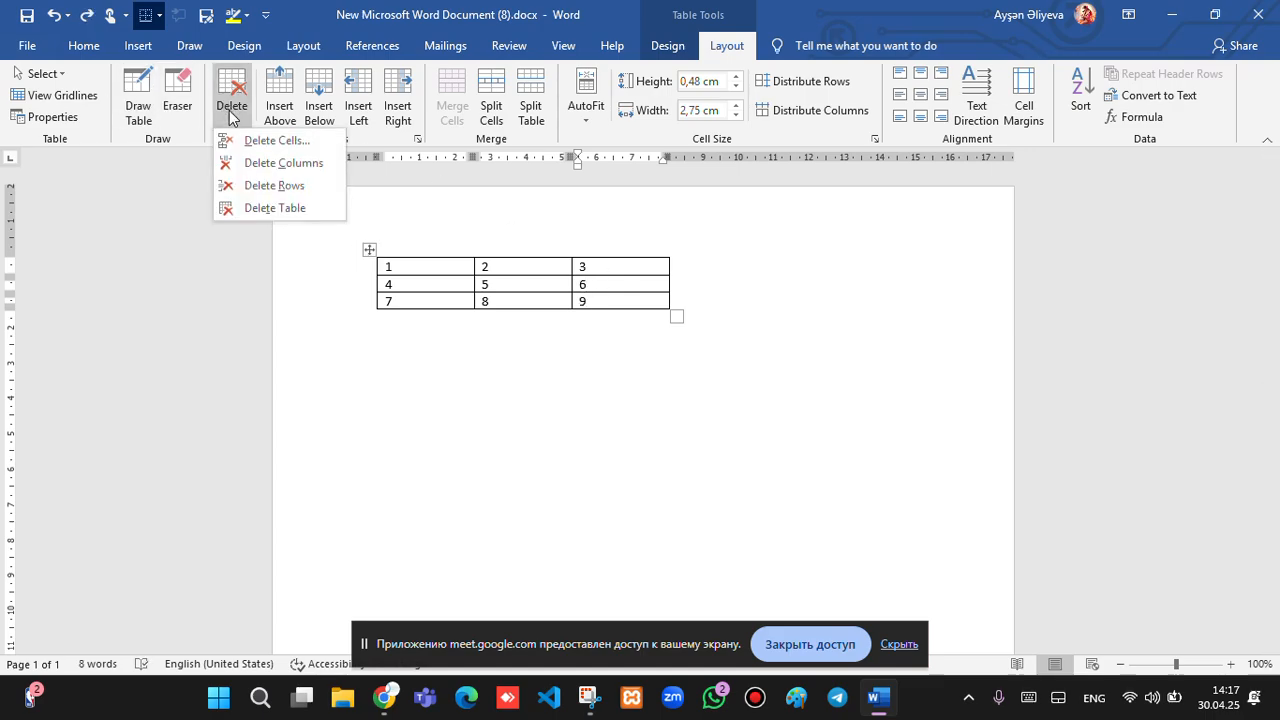
pyautogui.click(269, 145)
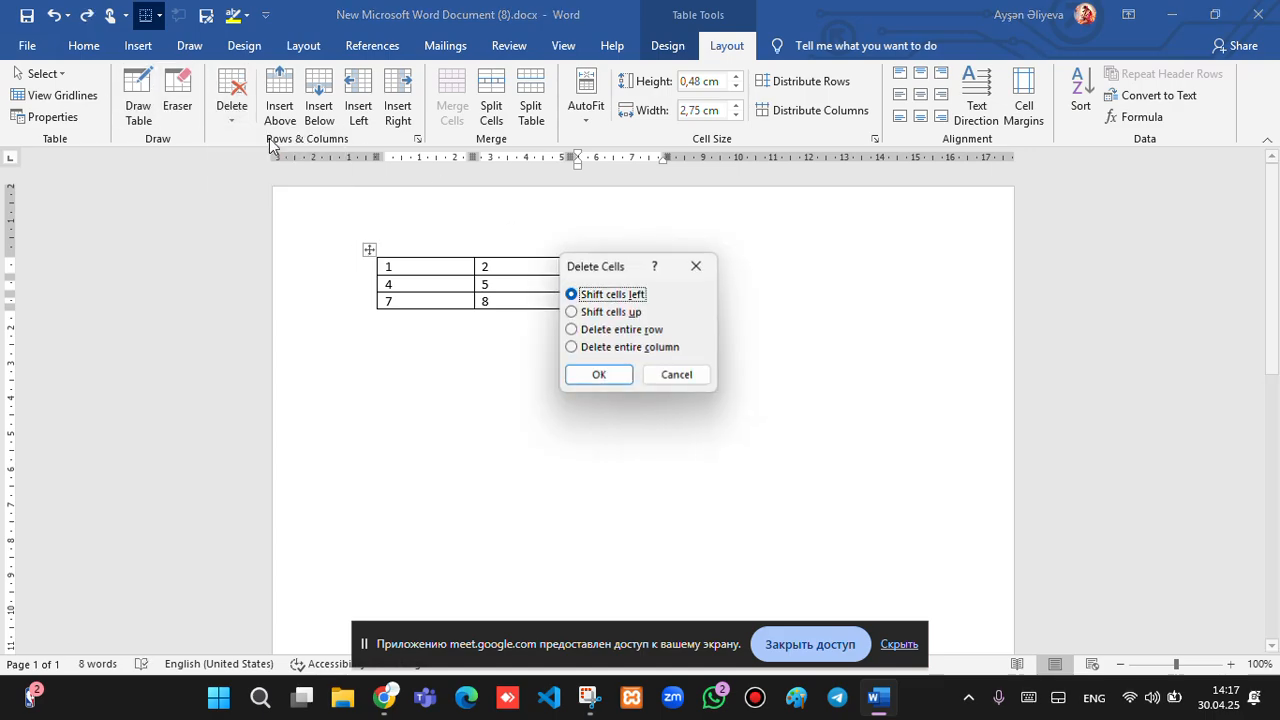
pyautogui.click(574, 331)
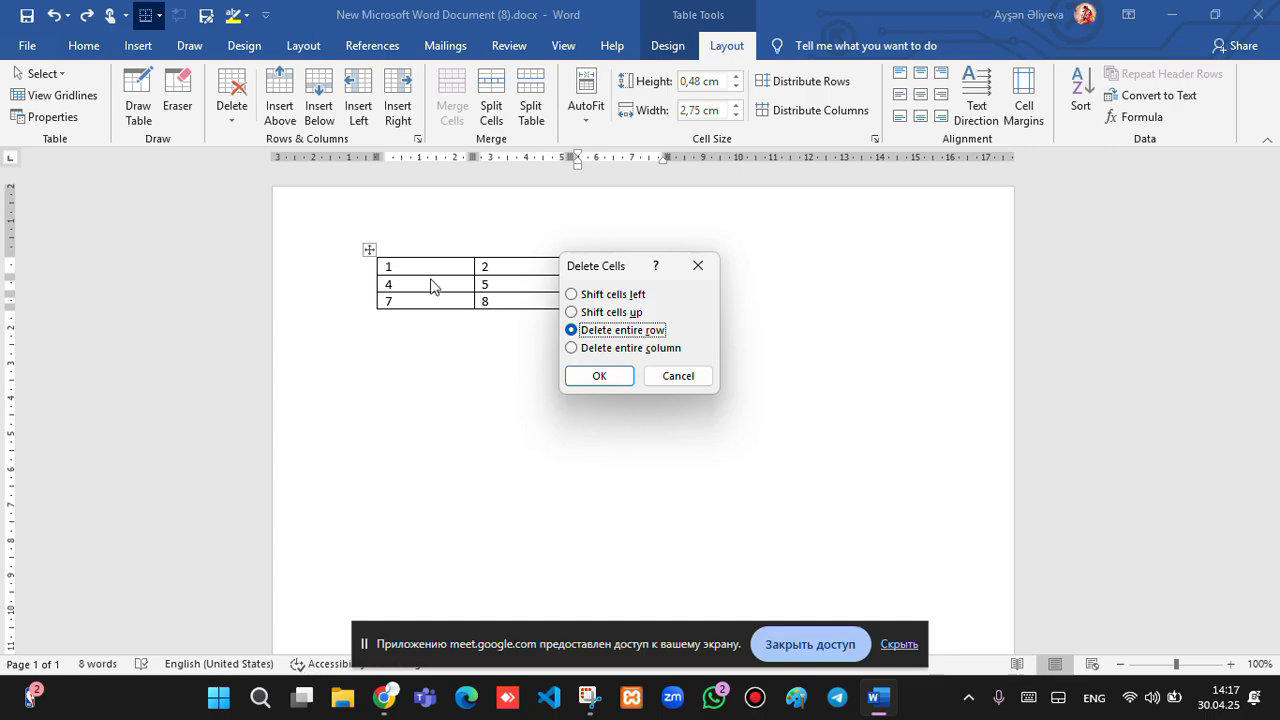
pyautogui.click(608, 377)
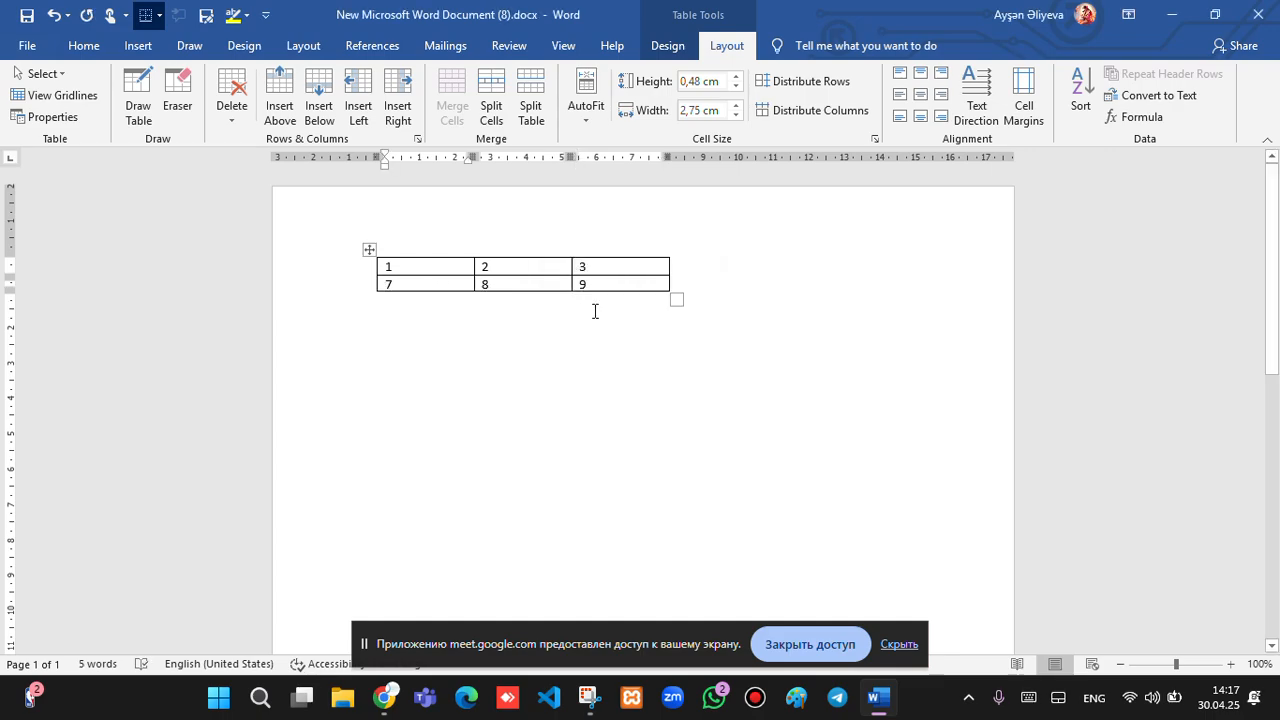
pyautogui.hotkey('ctrl', 'z')
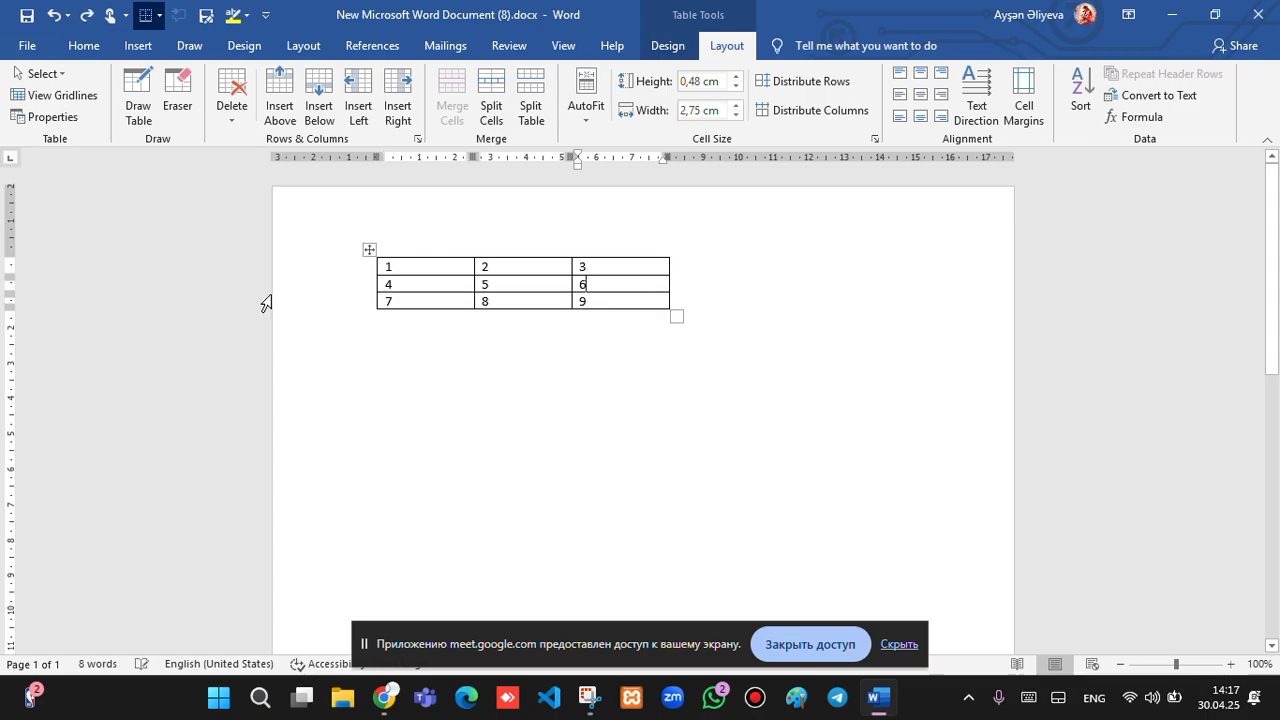
pyautogui.click(231, 112)
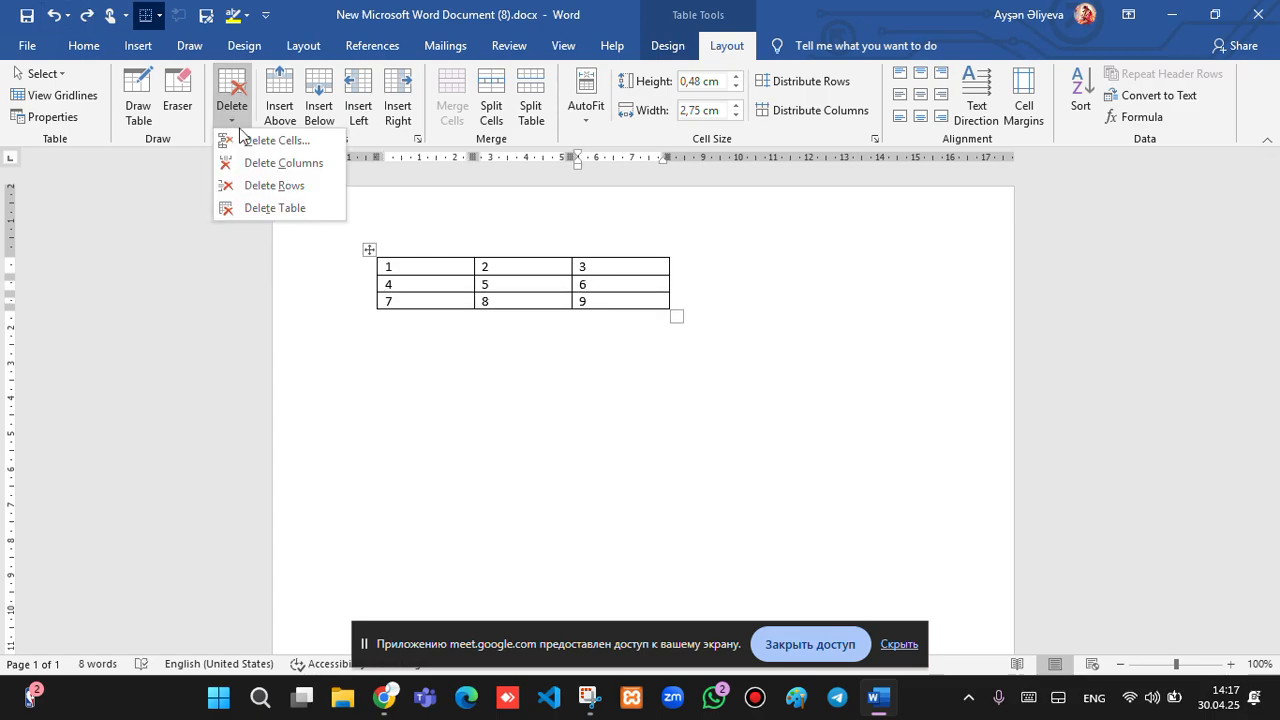
pyautogui.click(277, 141)
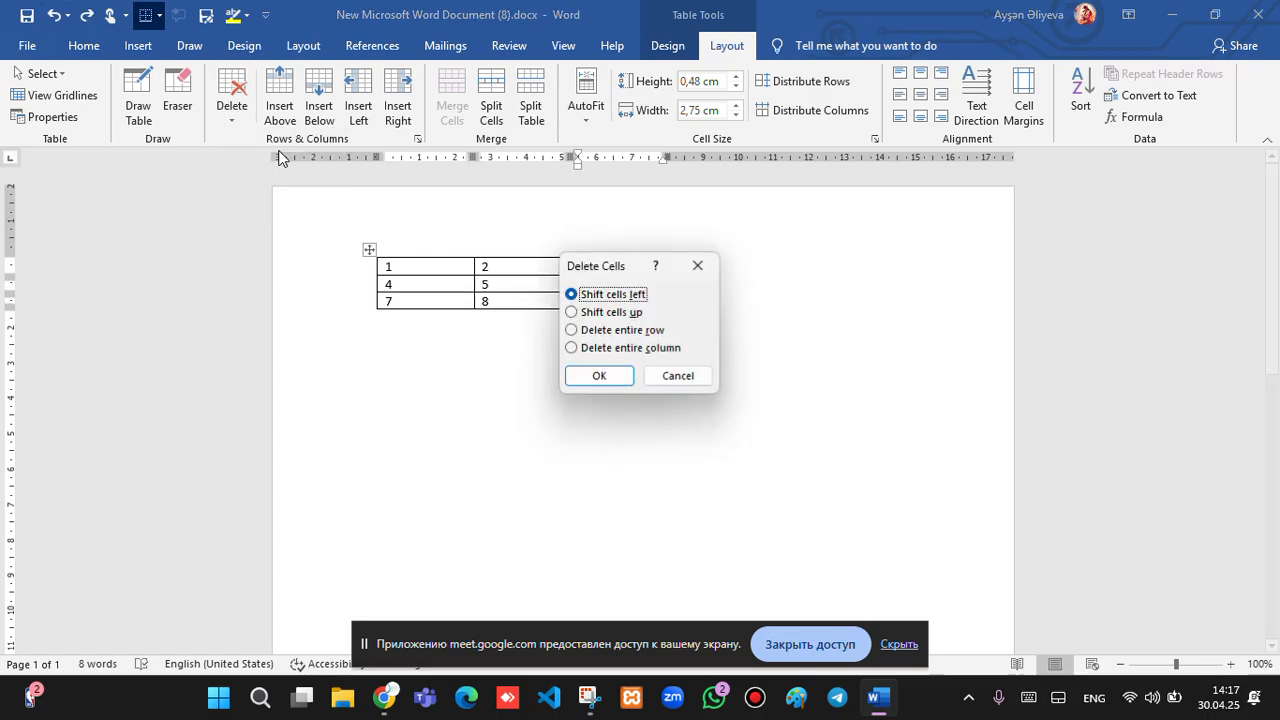
pyautogui.click(571, 349)
pyautogui.click(599, 378)
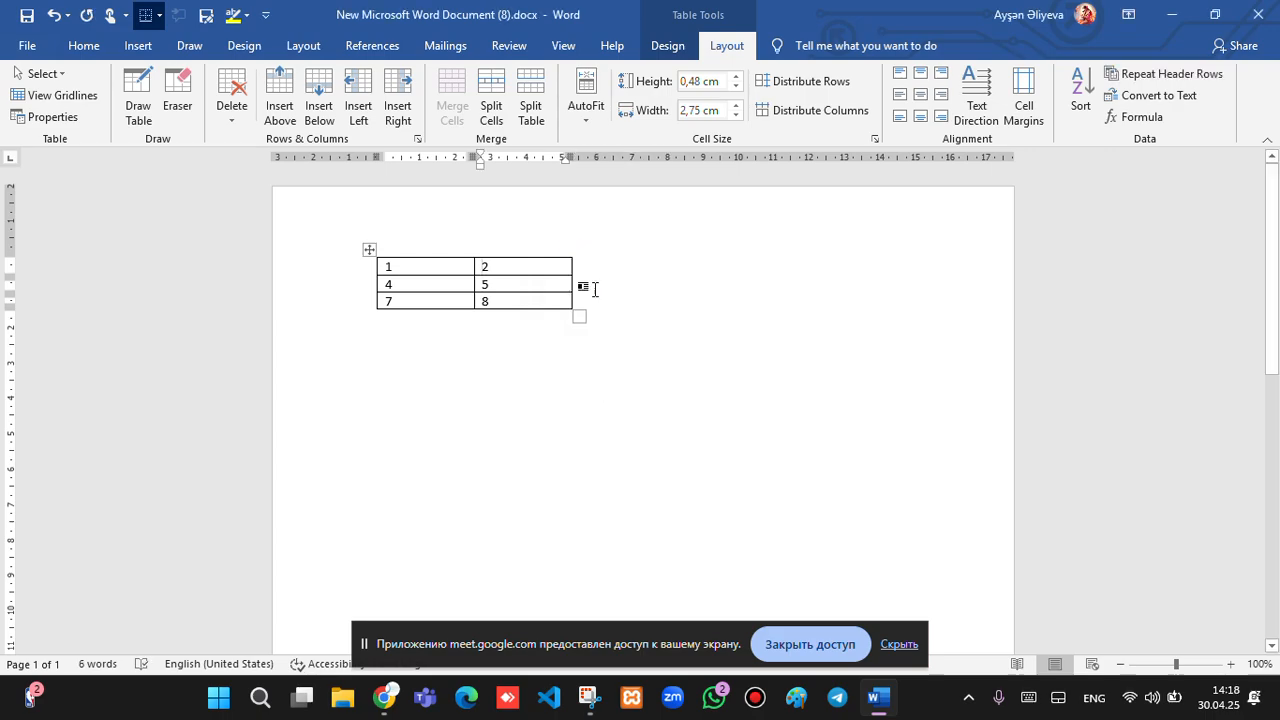
pyautogui.hotkey('ctrl', 'z')
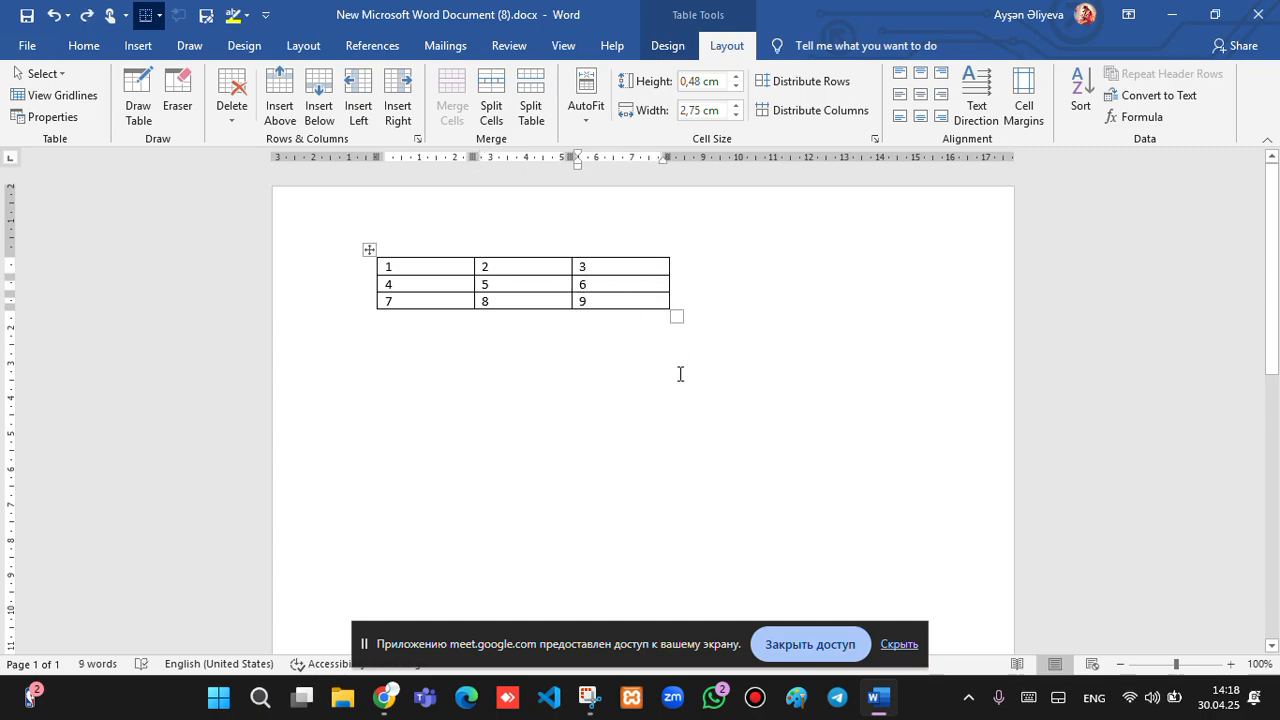
# Insert two empty rows above the 1-2-3 row.
pyautogui.click(555, 256)
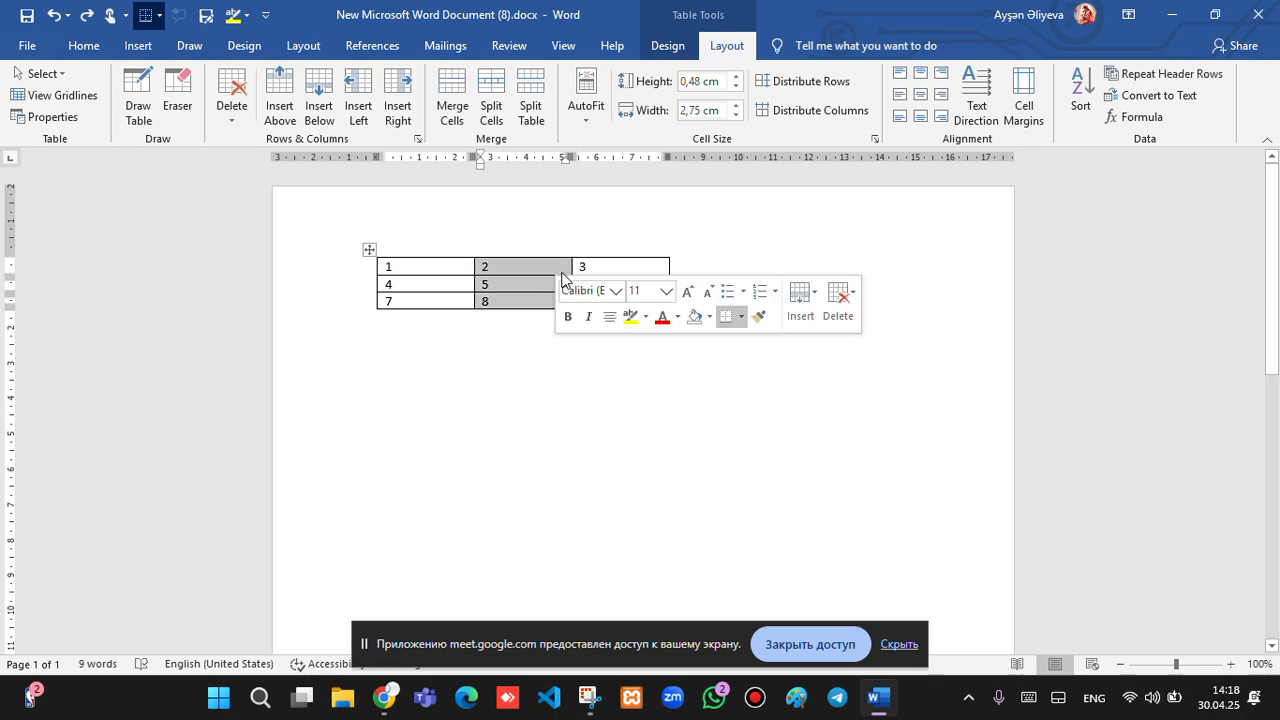
pyautogui.click(540, 267)
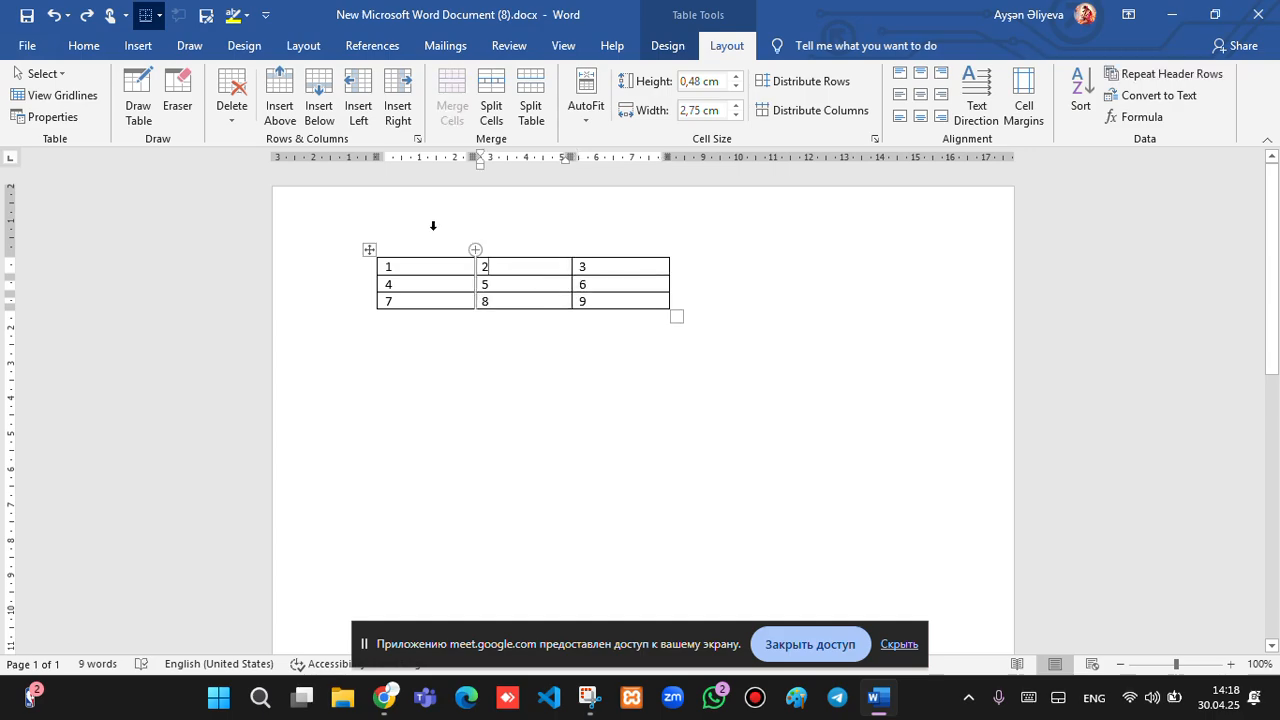
pyautogui.click(289, 82)
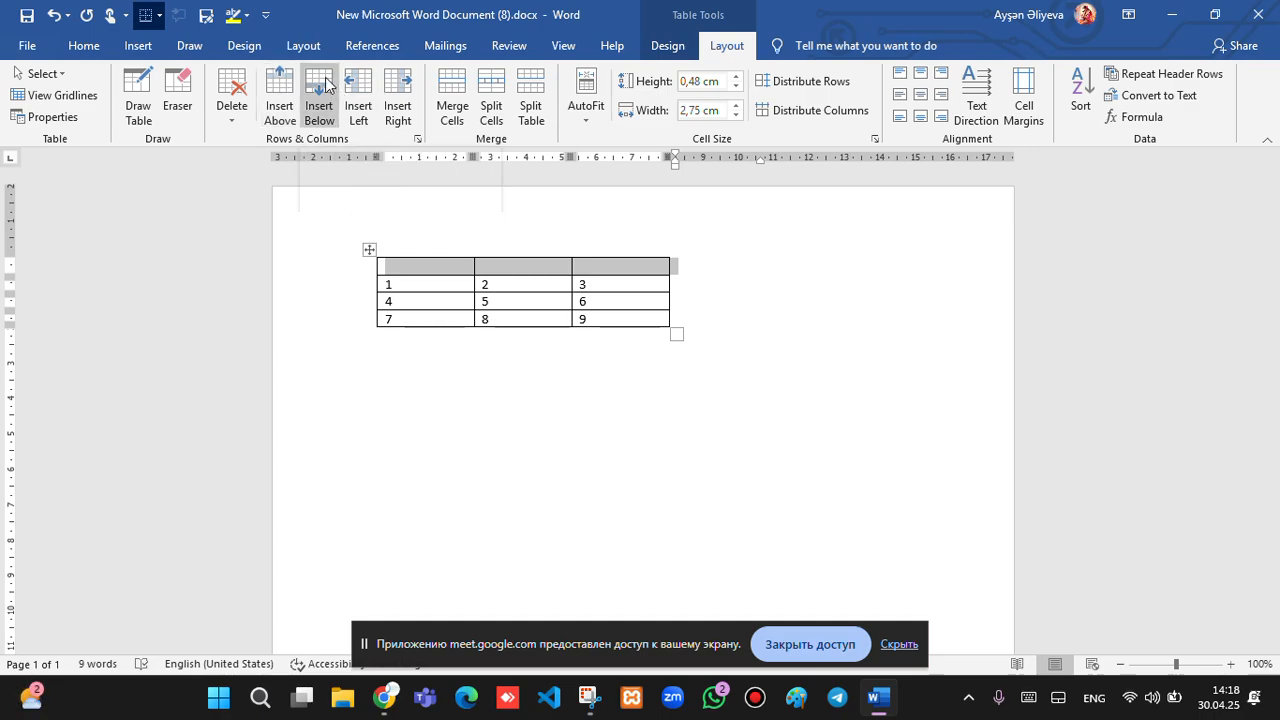
pyautogui.click(336, 88)
# Insert two empty columns to the left of the 2-5-8 column.
pyautogui.click(512, 267)
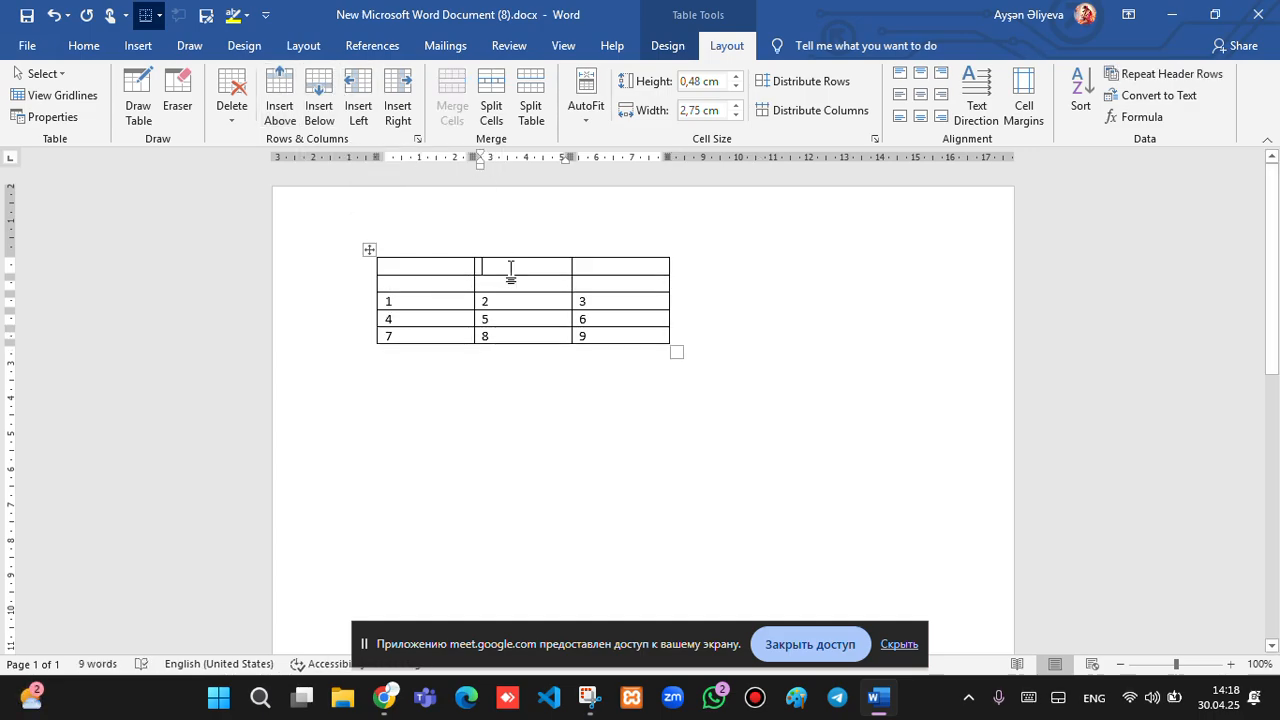
pyautogui.click(364, 95)
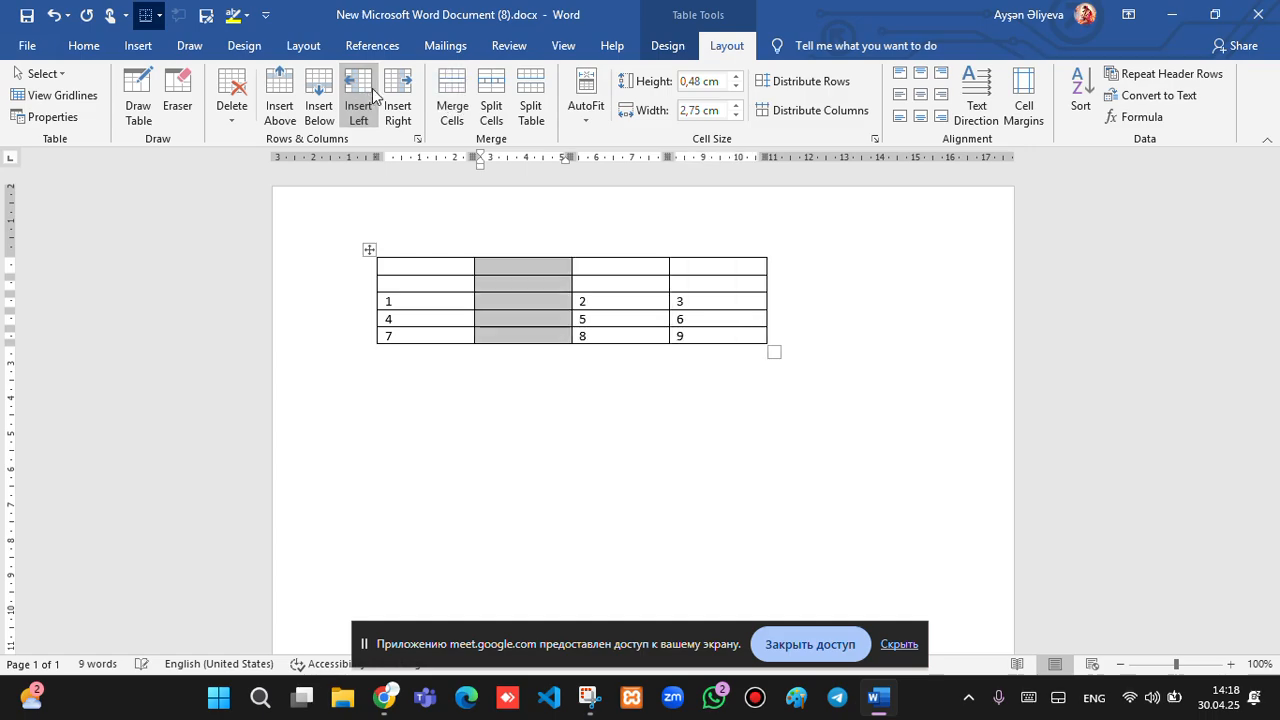
pyautogui.click(414, 90)
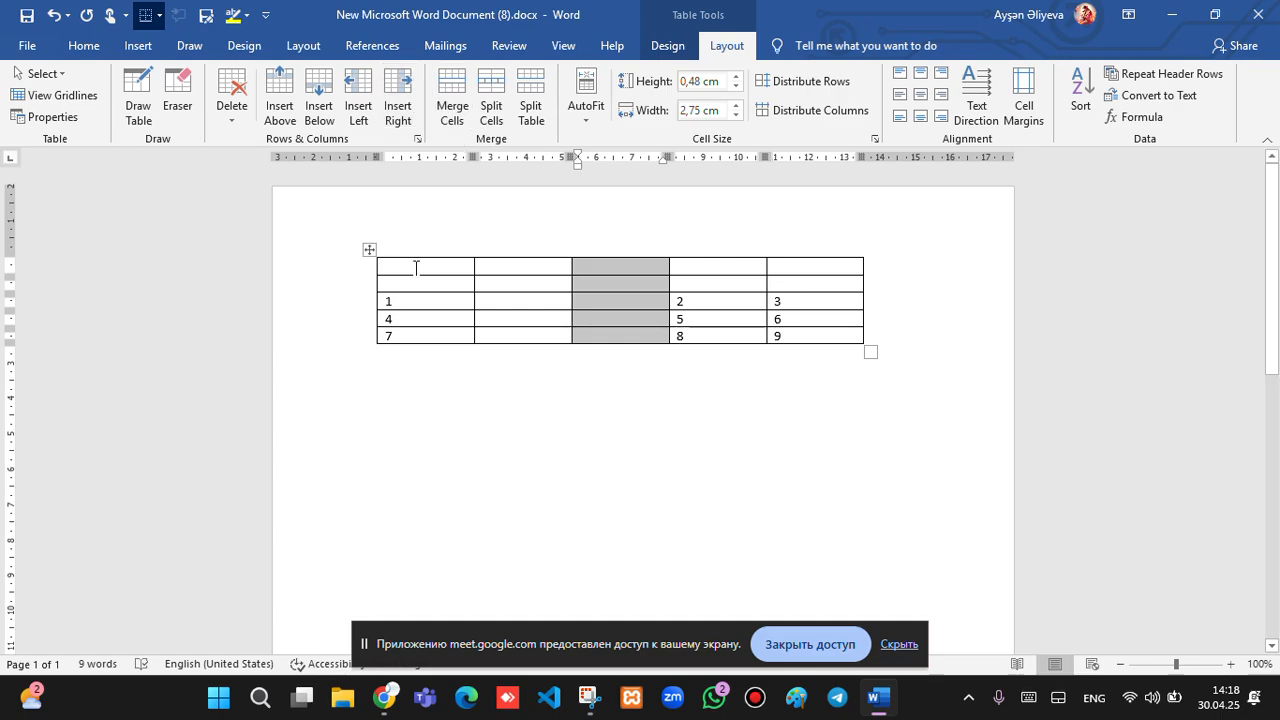
# Merge the two empty top cells of the first column, then select the 4-5-6 row.
pyautogui.moveTo(416, 268); pyautogui.dragTo(432, 283)
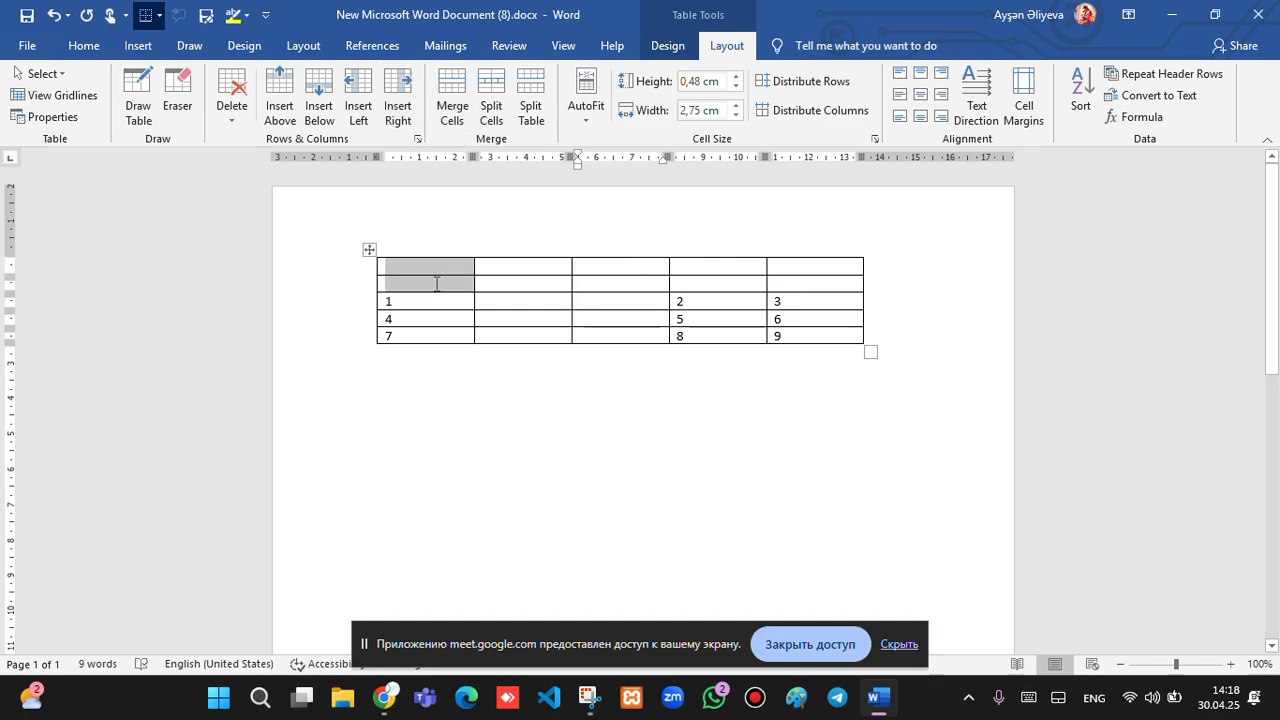
pyautogui.click(452, 105)
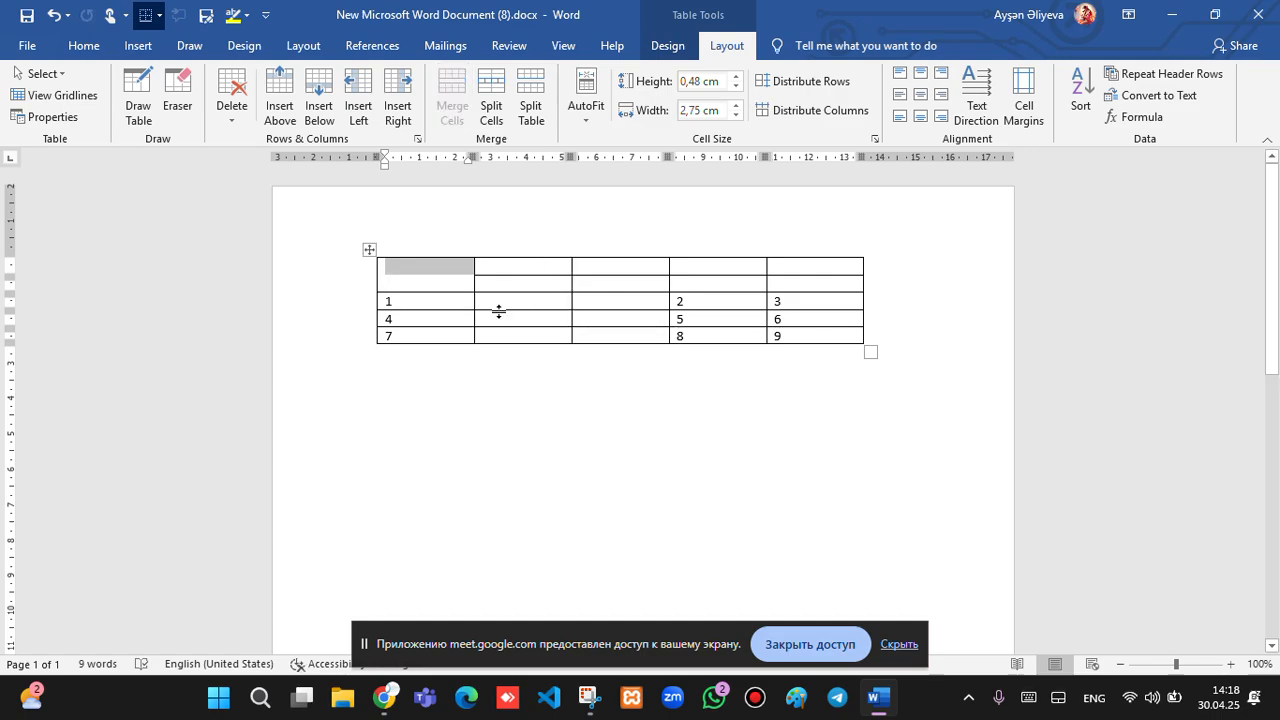
pyautogui.click(333, 305)
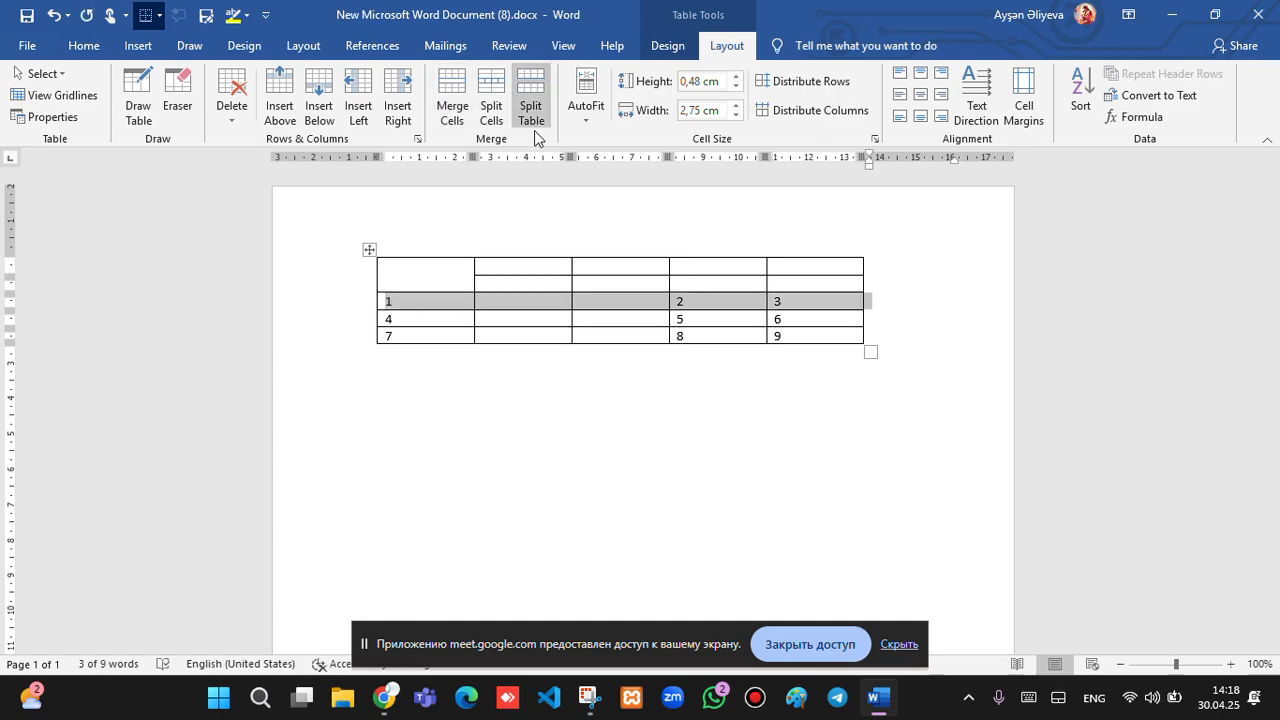
pyautogui.click(337, 274)
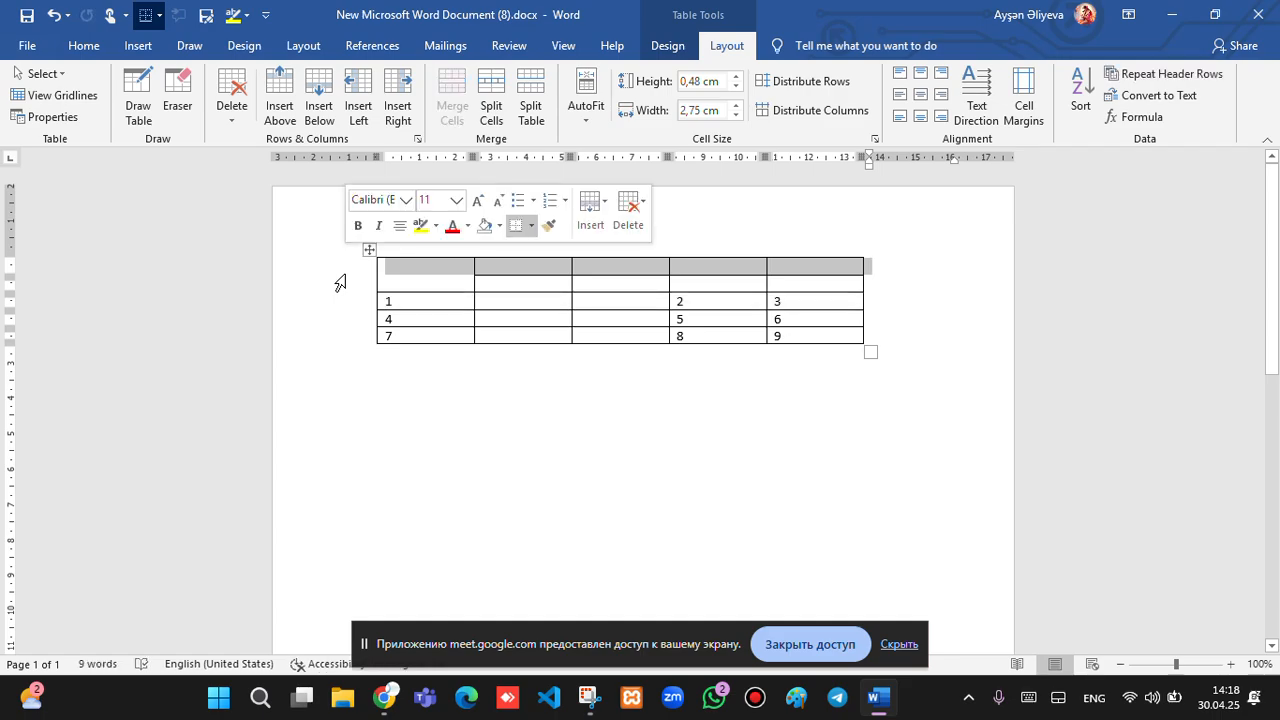
pyautogui.click(333, 319)
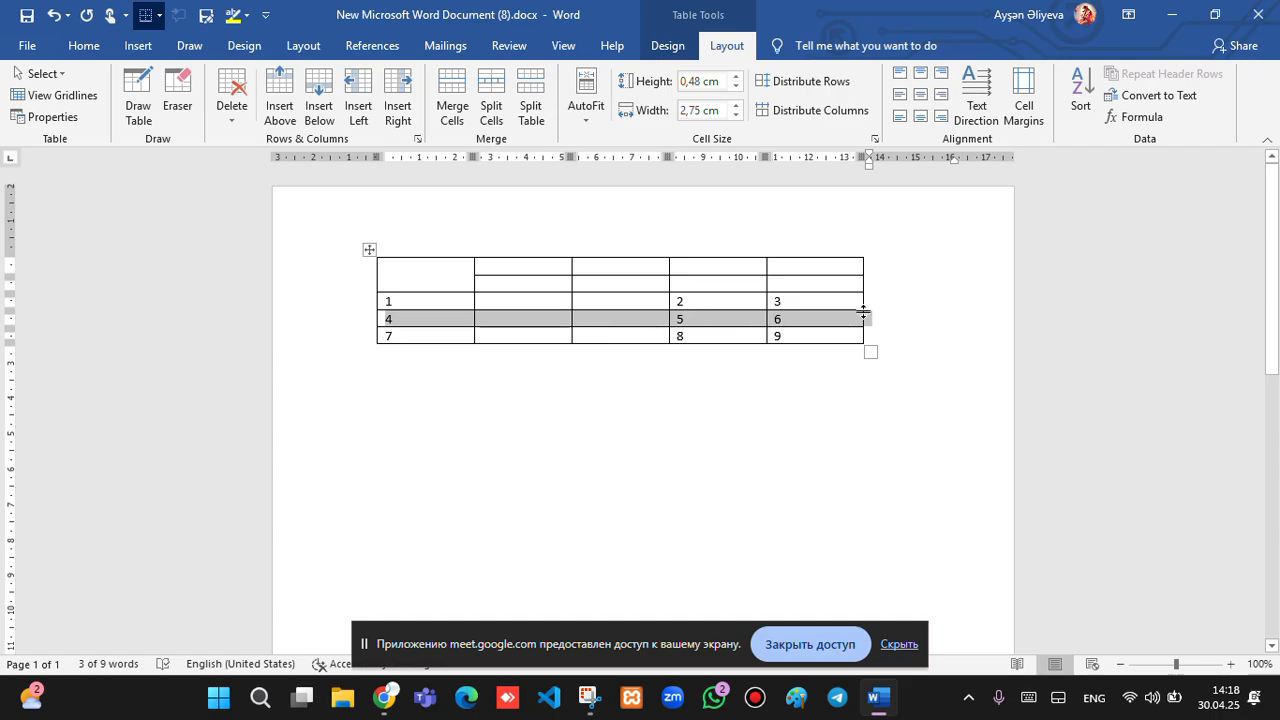
# Split the selected 4-5-6 row into 3 columns, merging before split.
pyautogui.click(485, 93)
pyautogui.press('BackSpace')
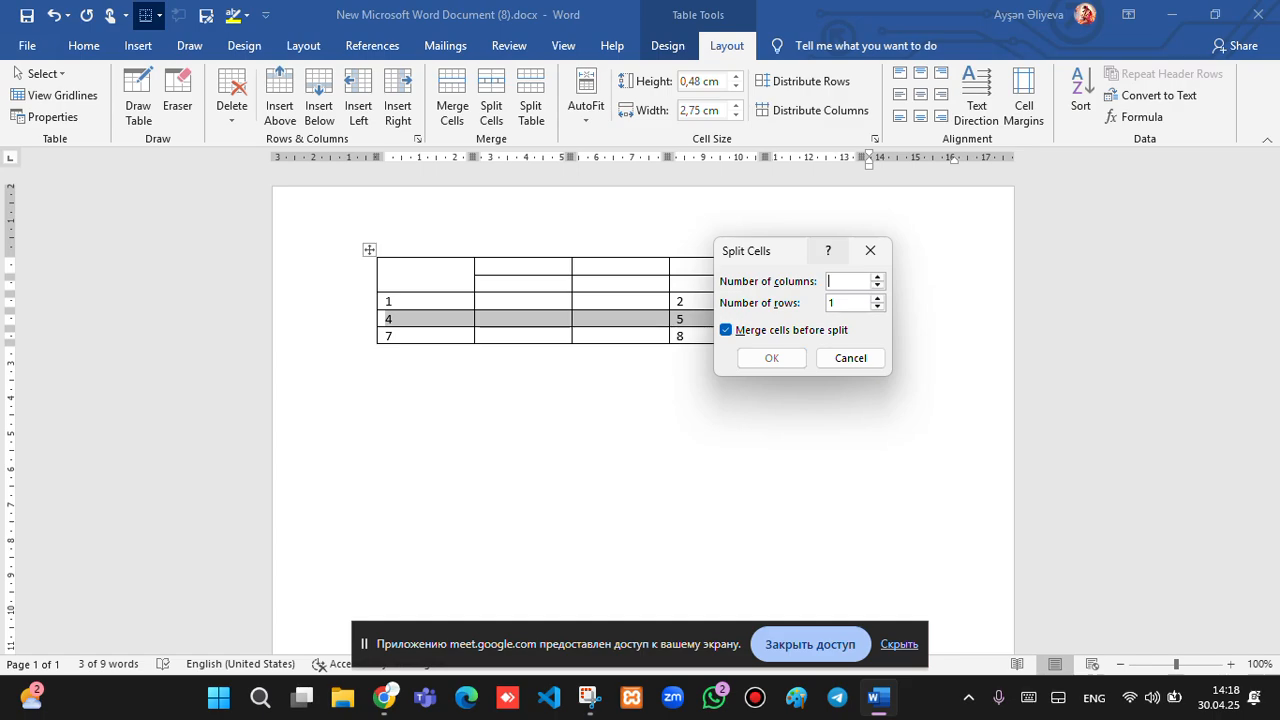
pyautogui.write('3')
pyautogui.click(779, 360)
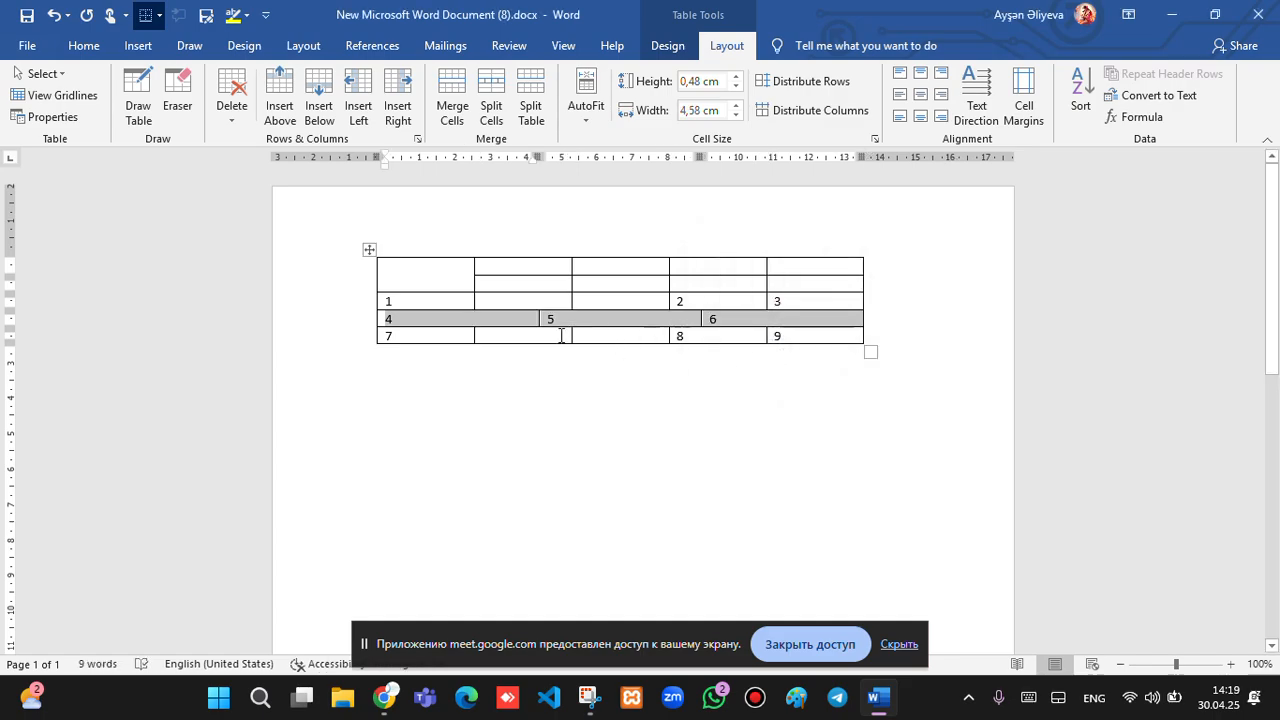
pyautogui.click(723, 379)
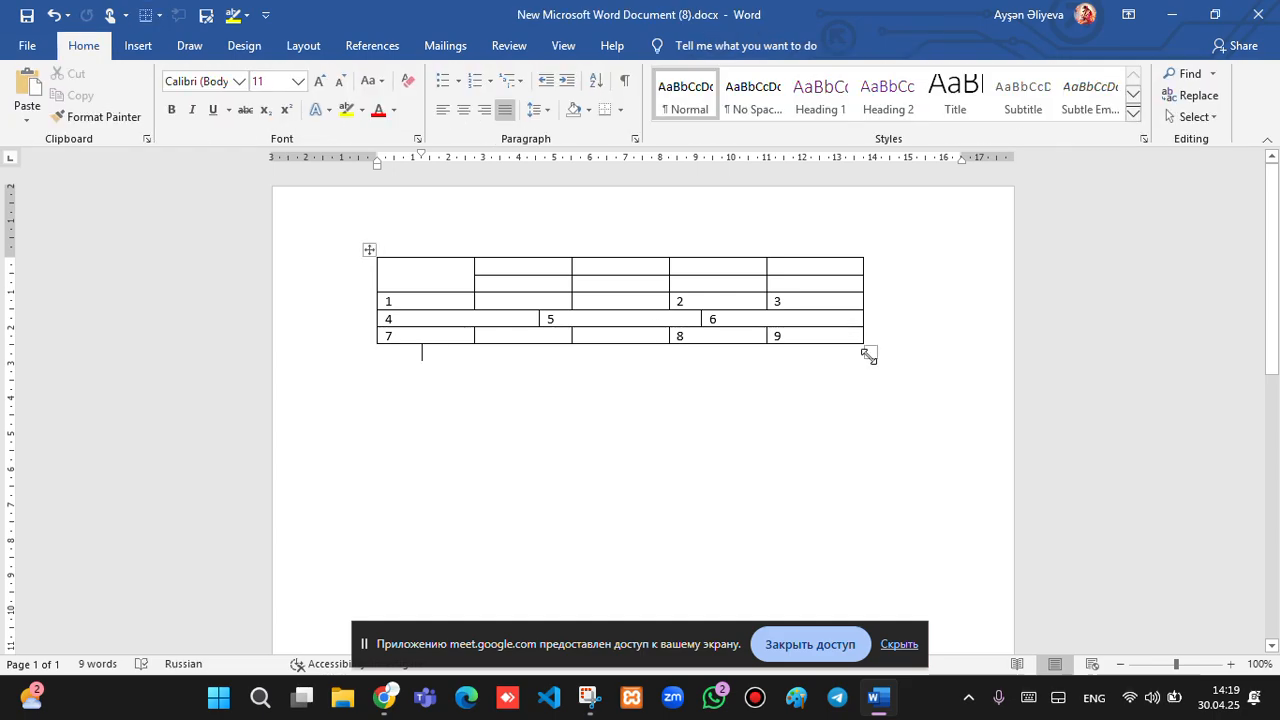
pyautogui.click(663, 319)
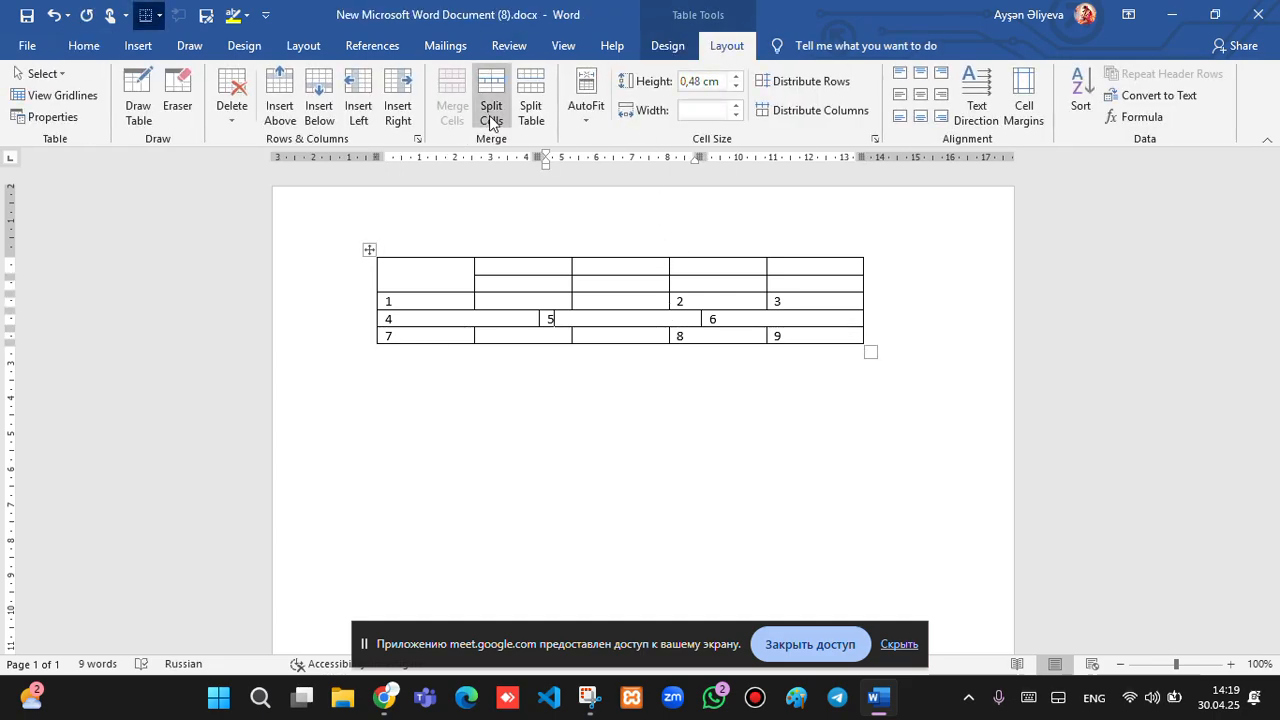
# Split the table above the 1-2-3 row so the empty rows form their own table.
pyautogui.click(340, 300)
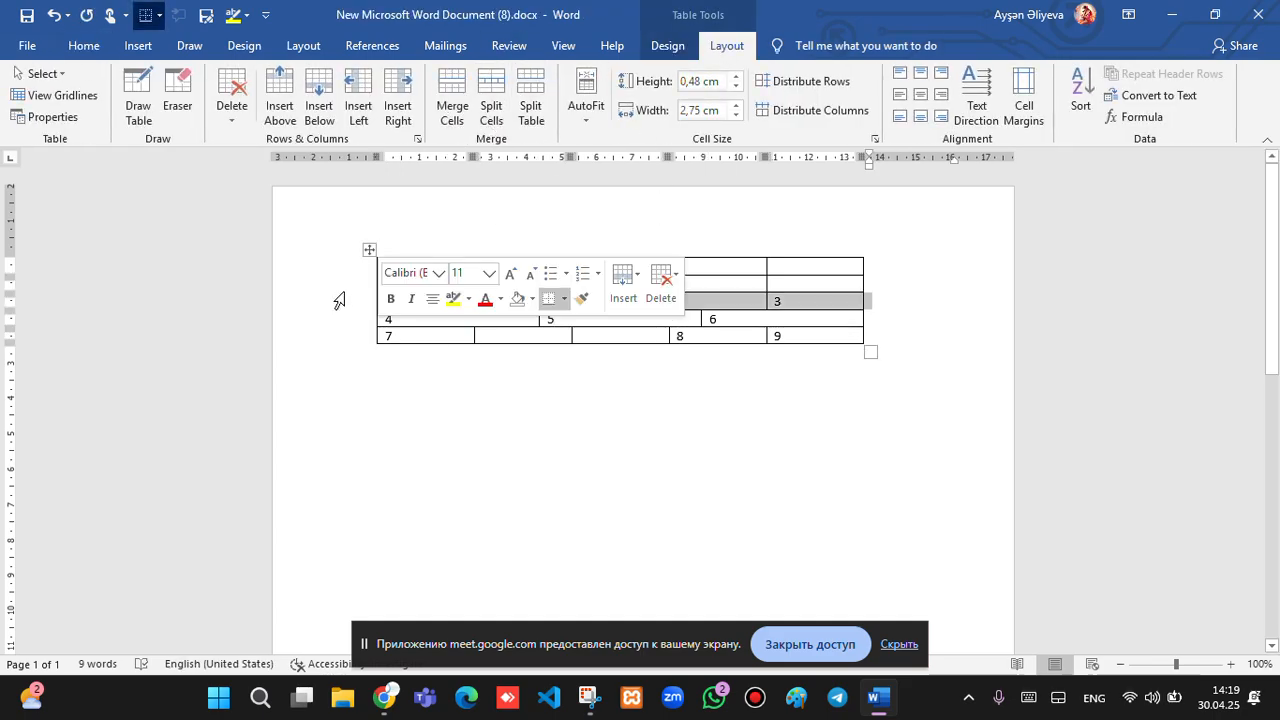
pyautogui.click(531, 97)
pyautogui.click(560, 330)
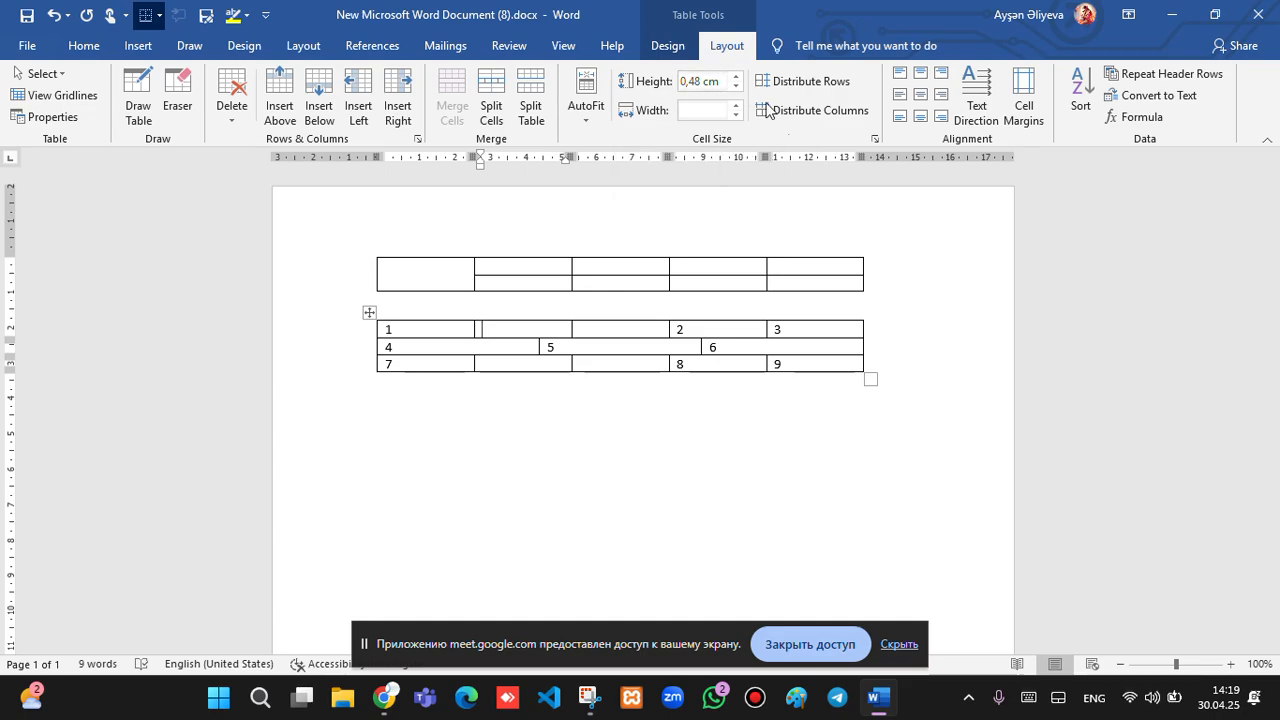
# Set the upper table's top row to 0,9 cm tall and top-right cell to 3,3 cm wide.
pyautogui.click(844, 254)
pyautogui.click(823, 236)
pyautogui.moveTo(741, 80); pyautogui.dragTo(741, 80)
pyautogui.click(796, 298)
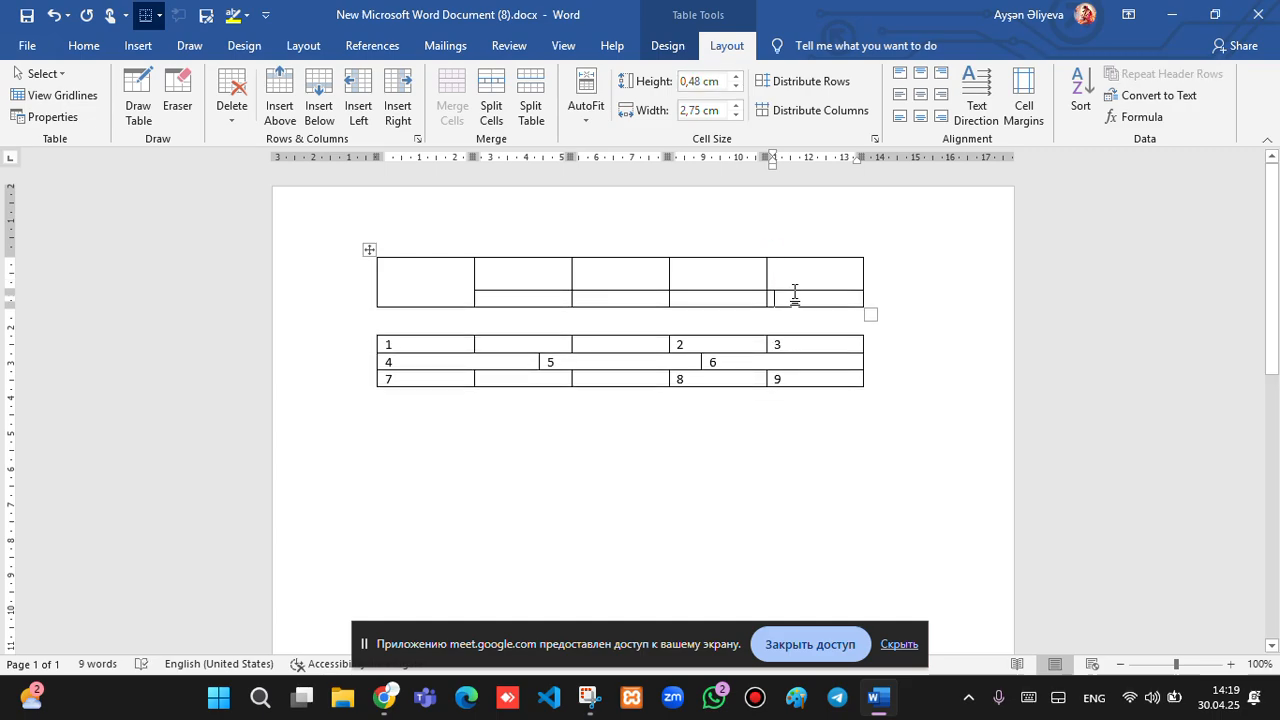
pyautogui.moveTo(741, 106); pyautogui.dragTo(741, 106)
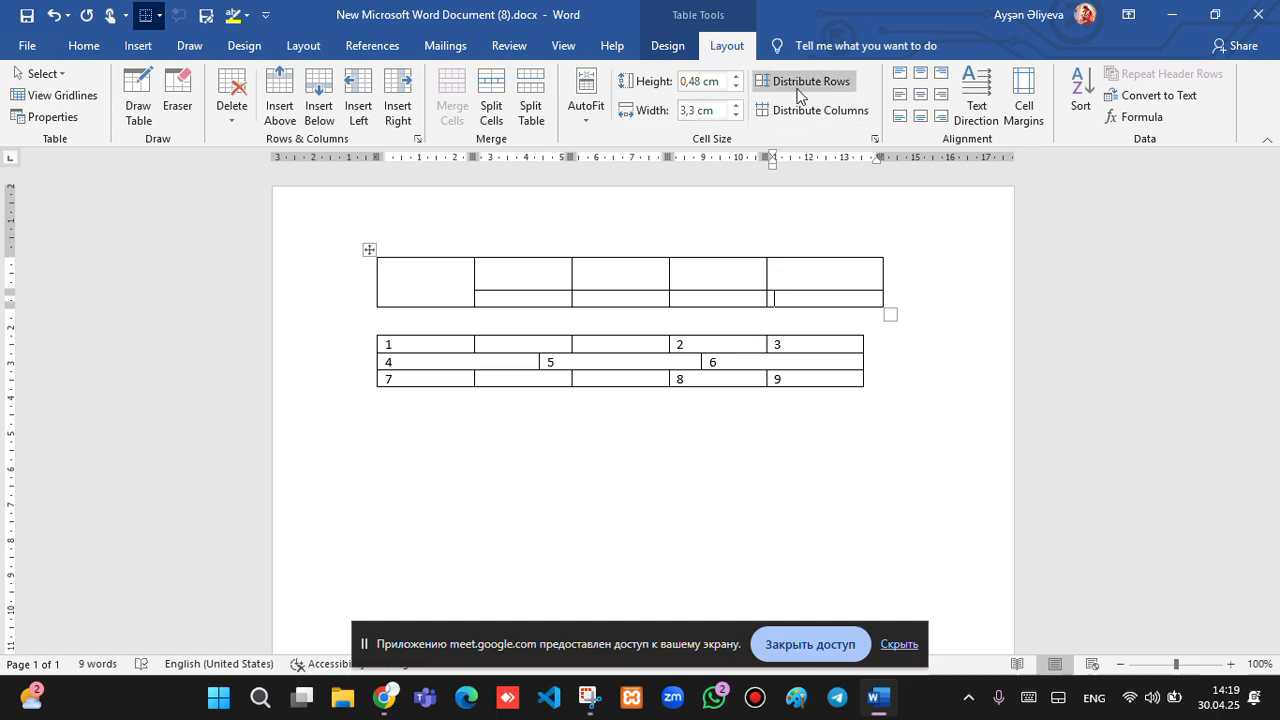
# Drag the top row's column borders left to widen its third cell.
pyautogui.click(364, 286)
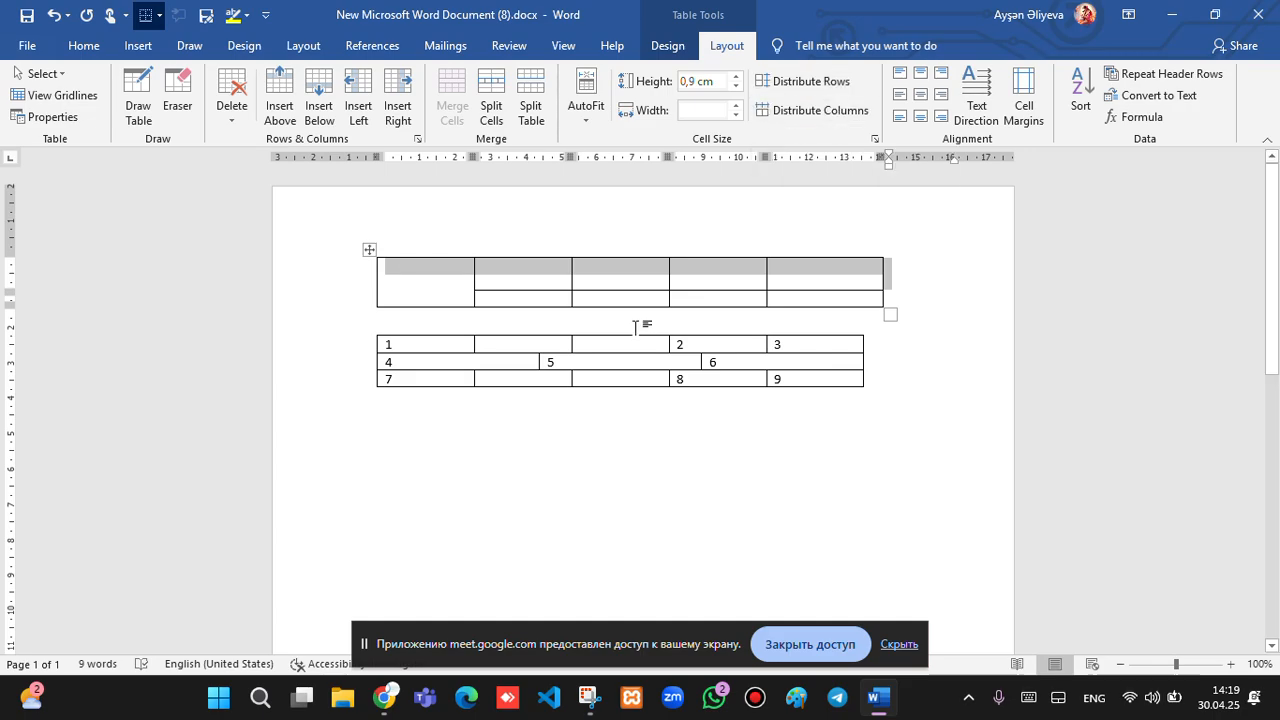
pyautogui.click(583, 270)
pyautogui.click(569, 274)
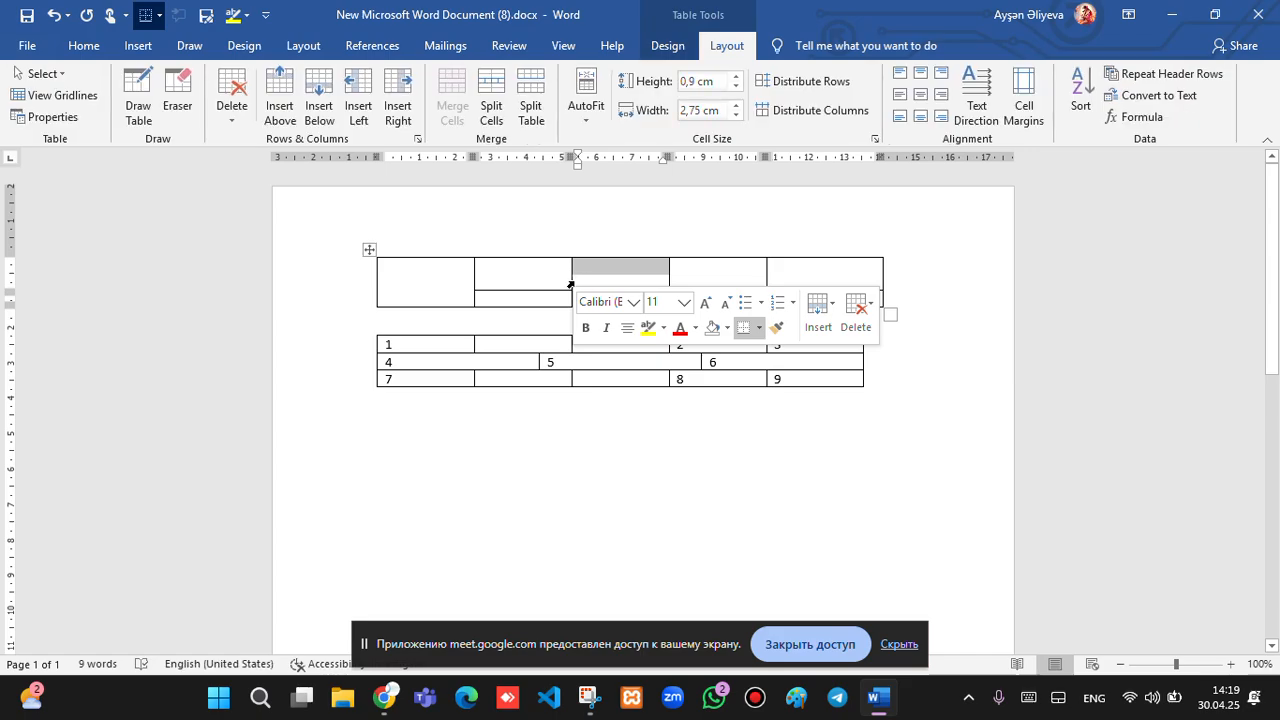
pyautogui.moveTo(568, 281); pyautogui.dragTo(543, 279)
pyautogui.moveTo(673, 281); pyautogui.dragTo(573, 265)
pyautogui.click(574, 264)
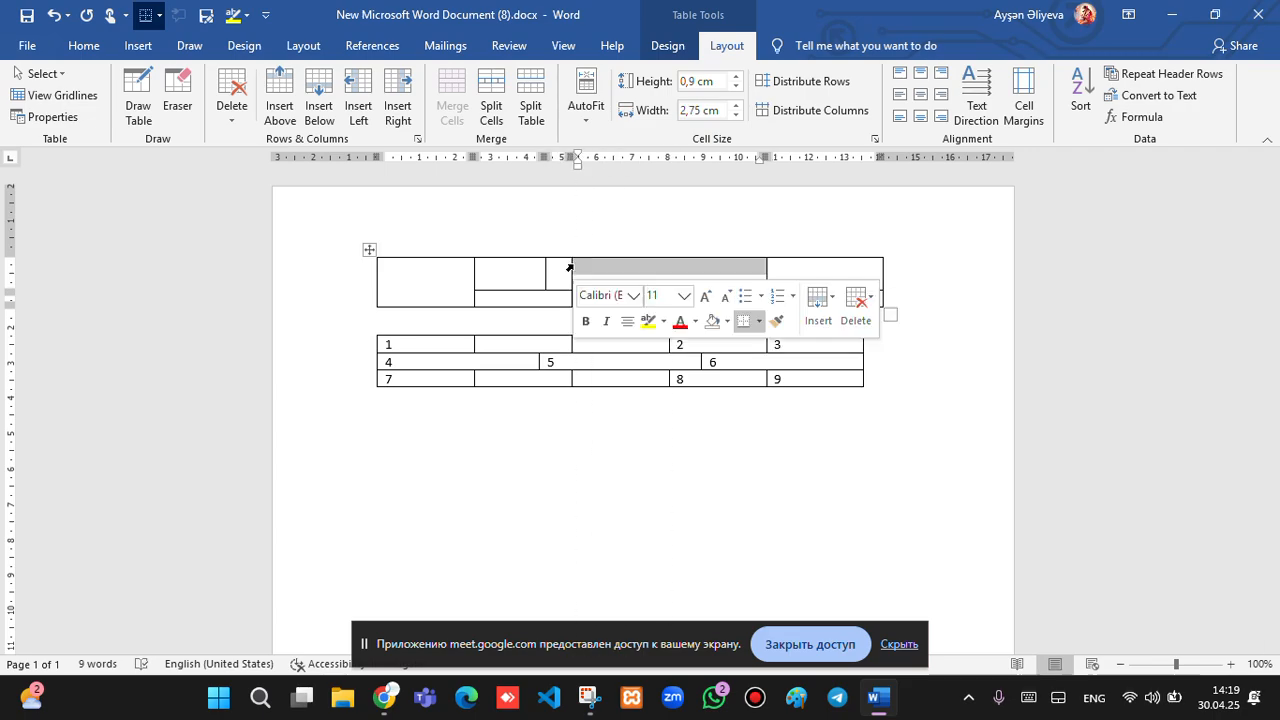
pyautogui.click(351, 287)
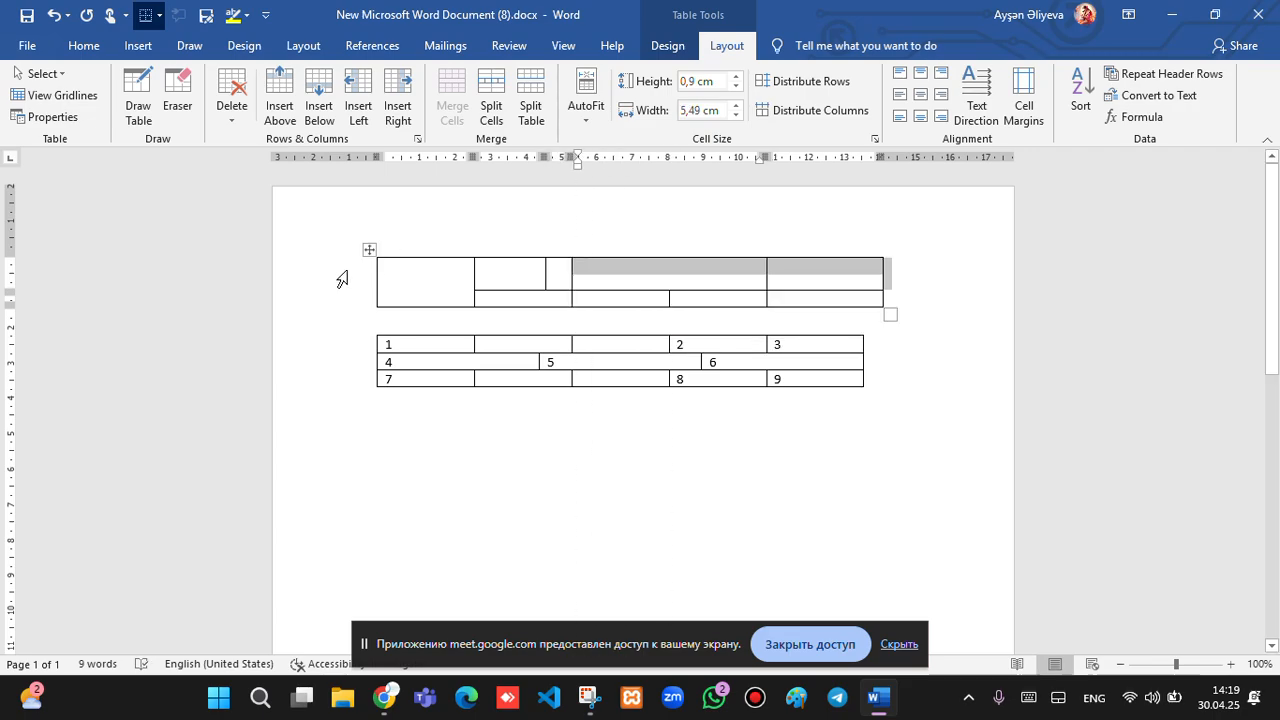
# Try Distribute Columns and Distribute Rows on the top row, dismissing both warnings.
pyautogui.click(800, 115)
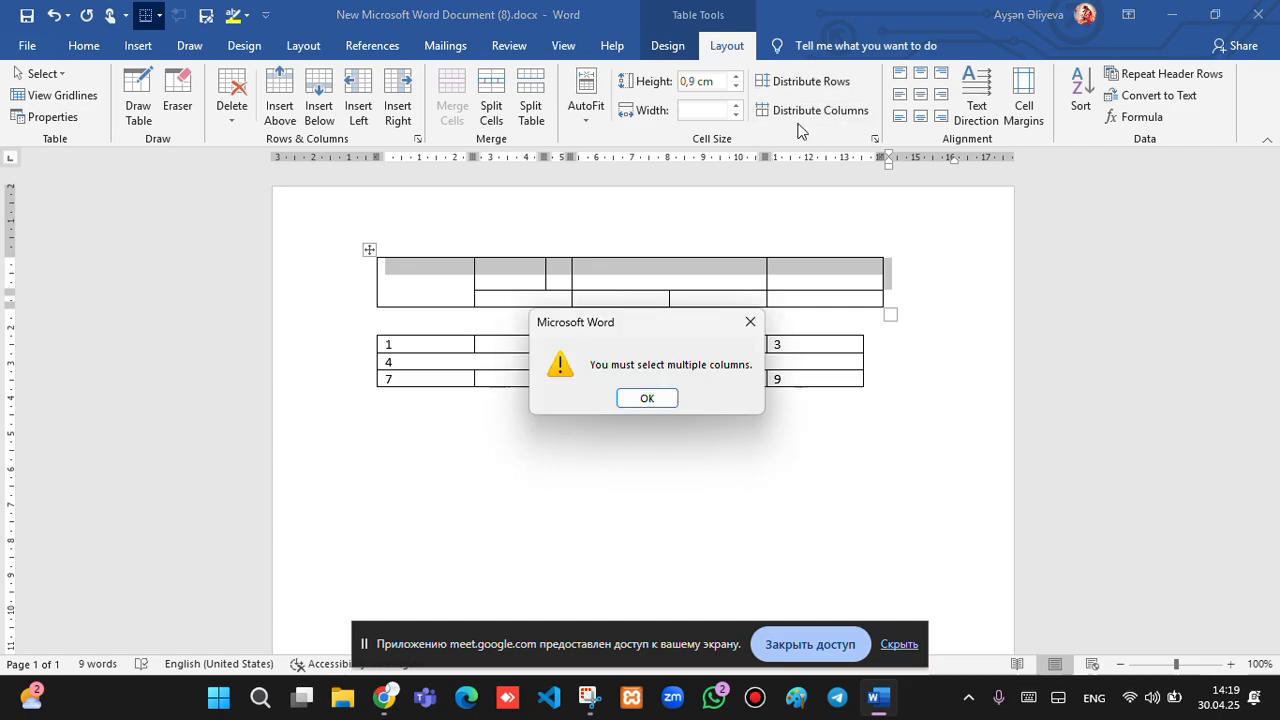
pyautogui.click(648, 396)
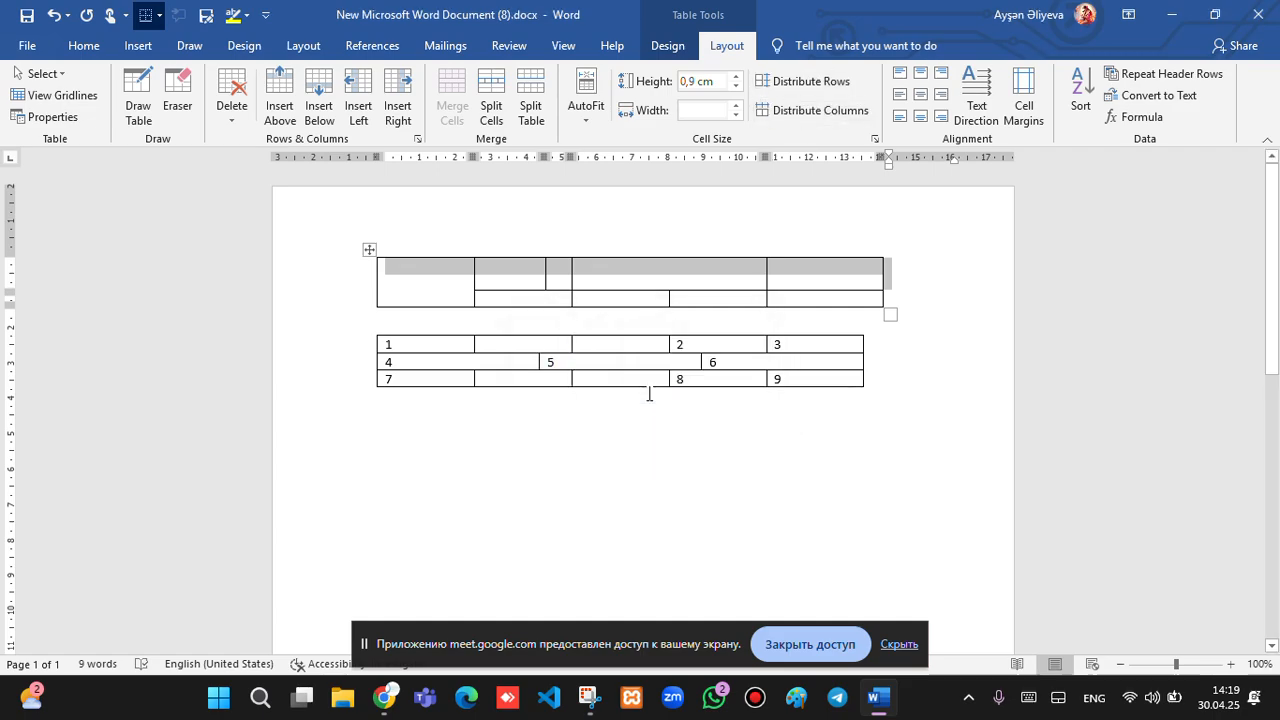
pyautogui.click(826, 81)
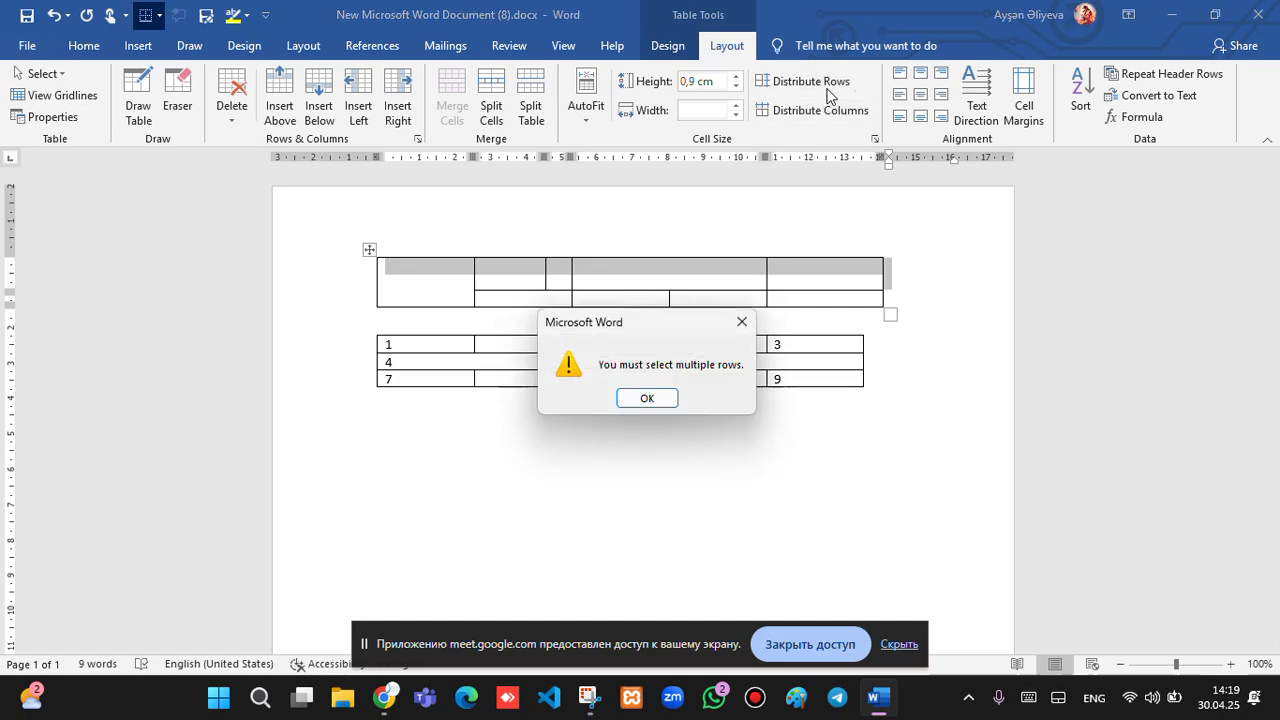
pyautogui.click(673, 398)
pyautogui.click(369, 361)
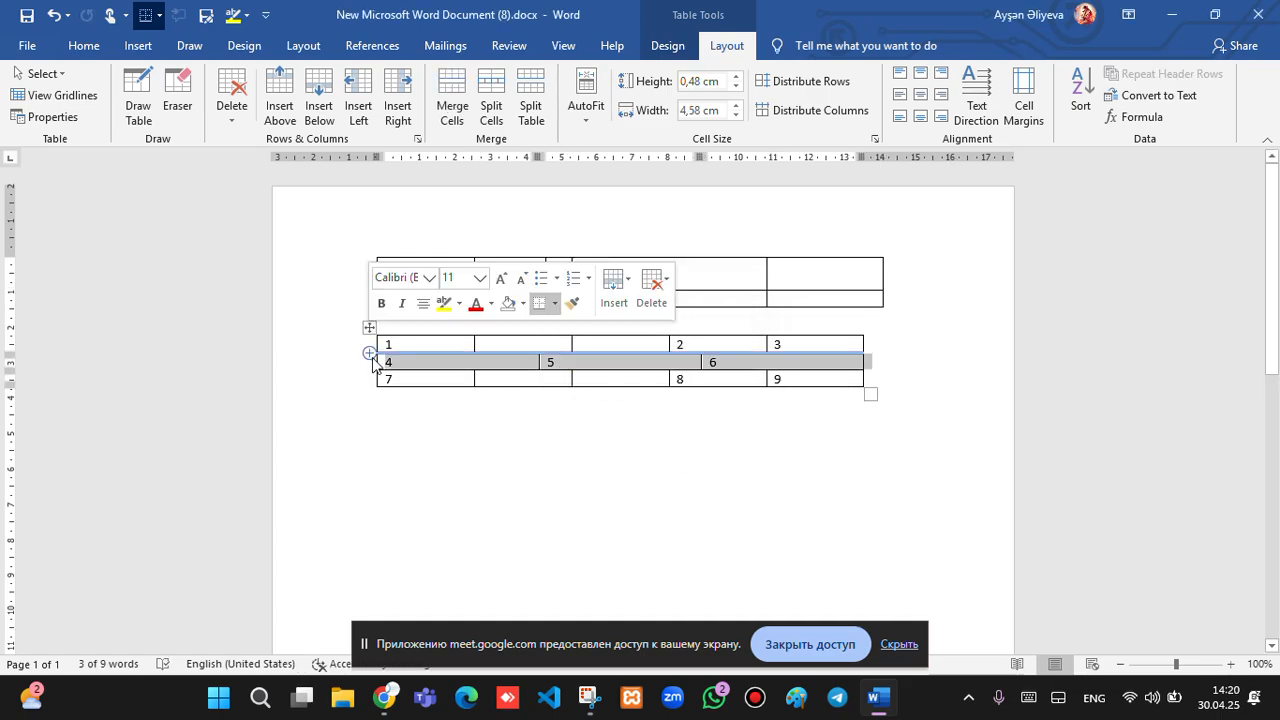
# Shift two lower-table column borders left, then distribute the 1-2-3 row into 2,75 cm cells.
pyautogui.click(503, 376)
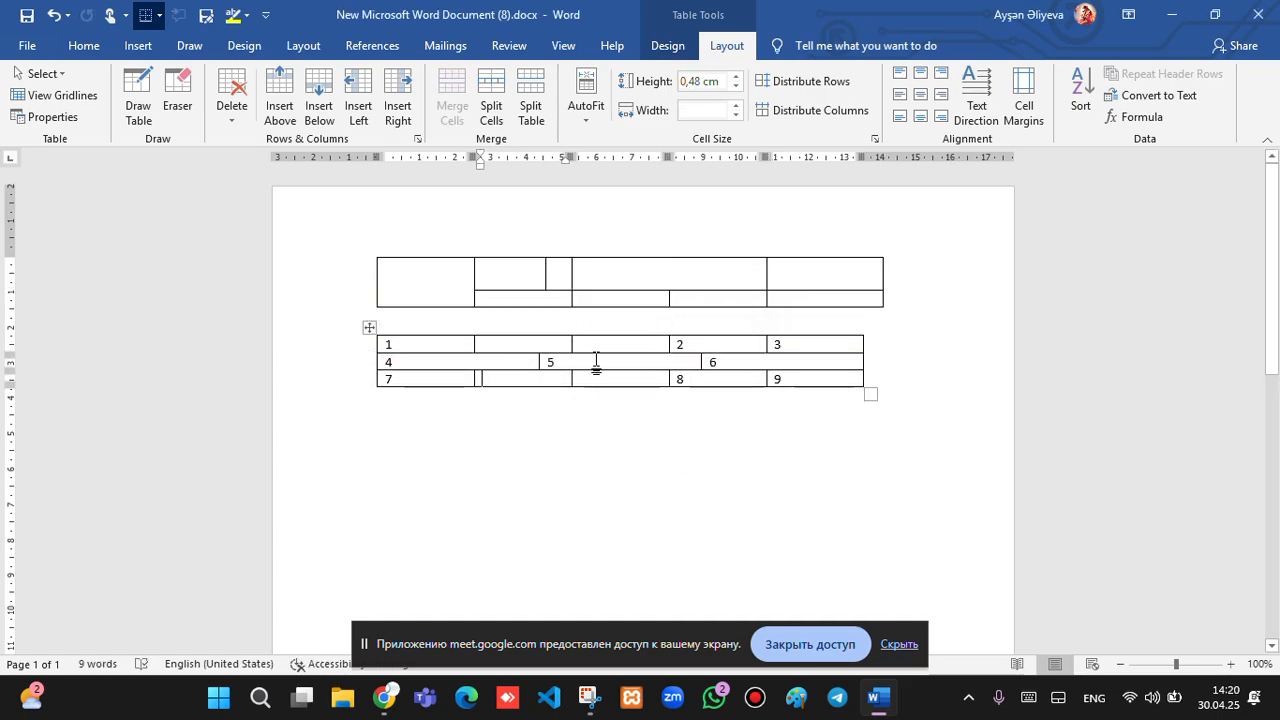
pyautogui.click(596, 362)
pyautogui.moveTo(568, 343); pyautogui.dragTo(518, 343)
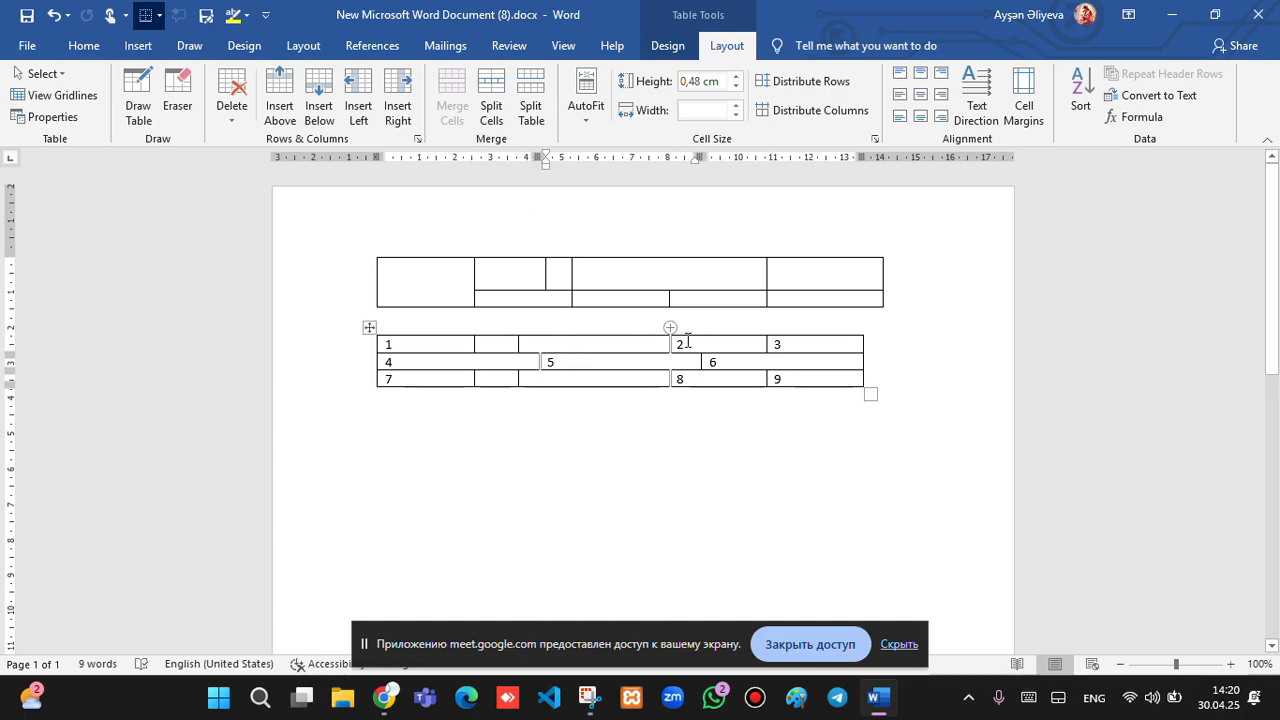
pyautogui.moveTo(668, 344); pyautogui.dragTo(626, 342)
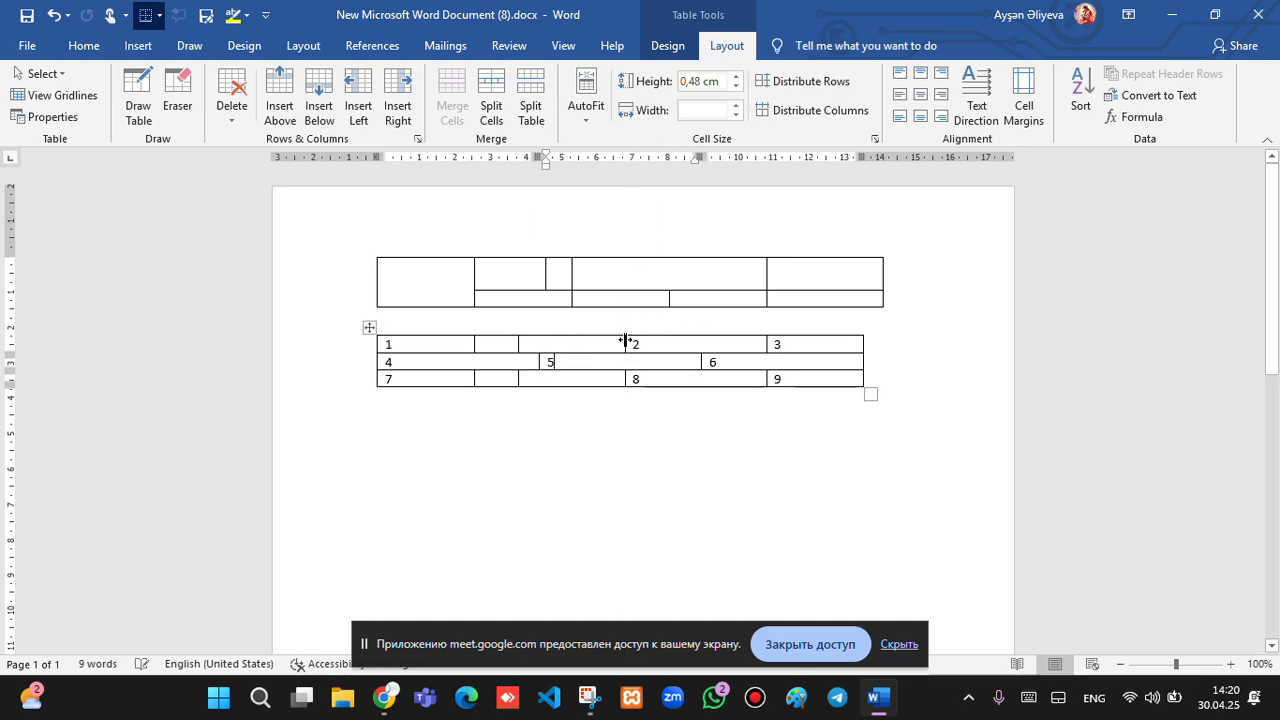
pyautogui.click(338, 346)
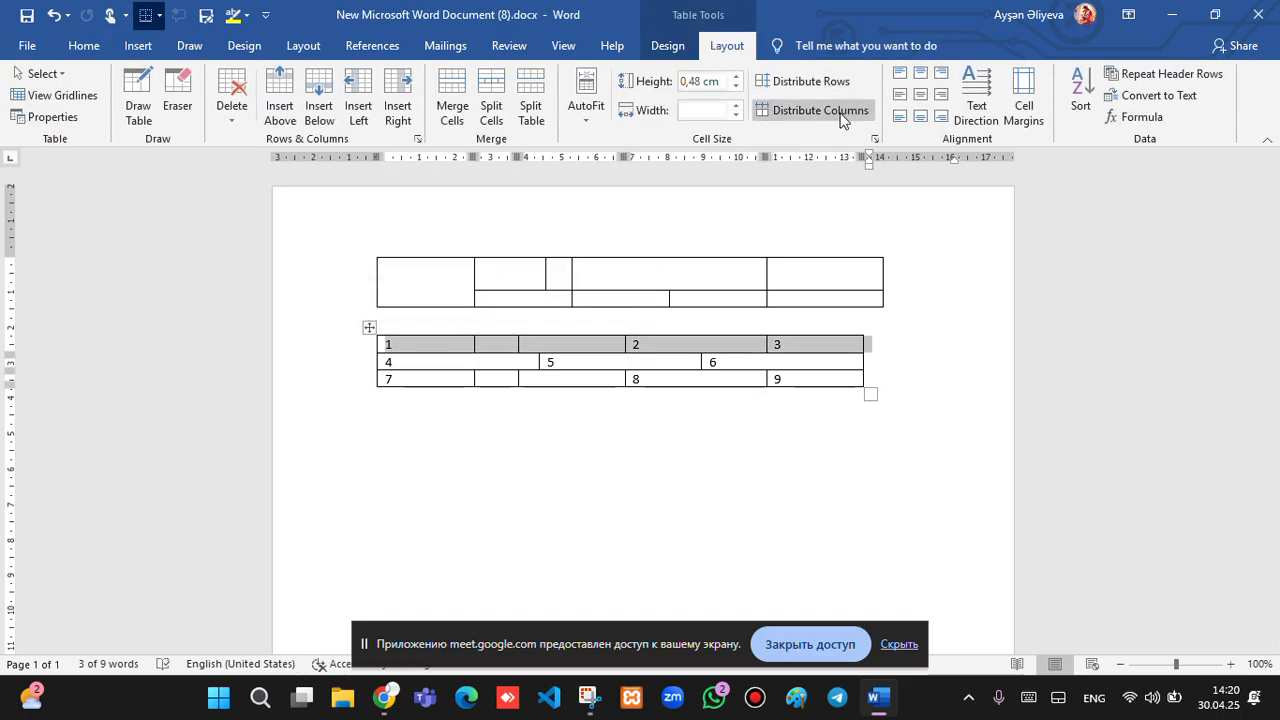
pyautogui.click(837, 109)
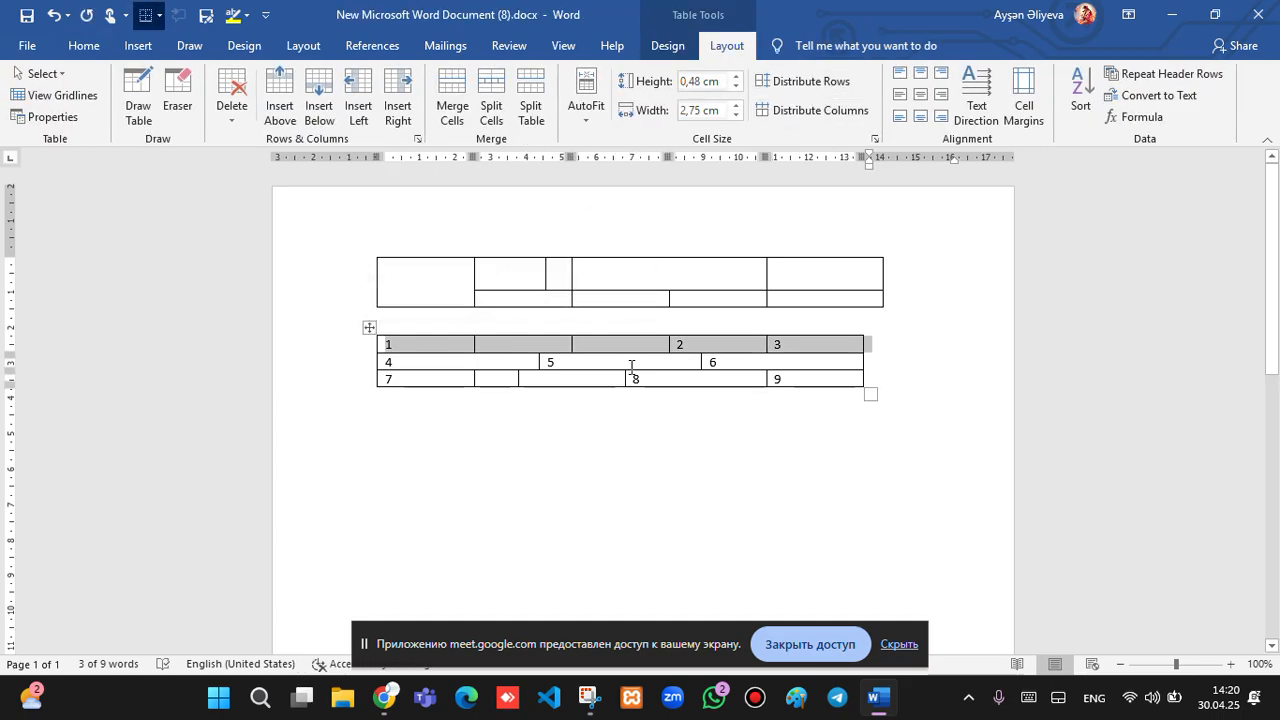
pyautogui.click(421, 349)
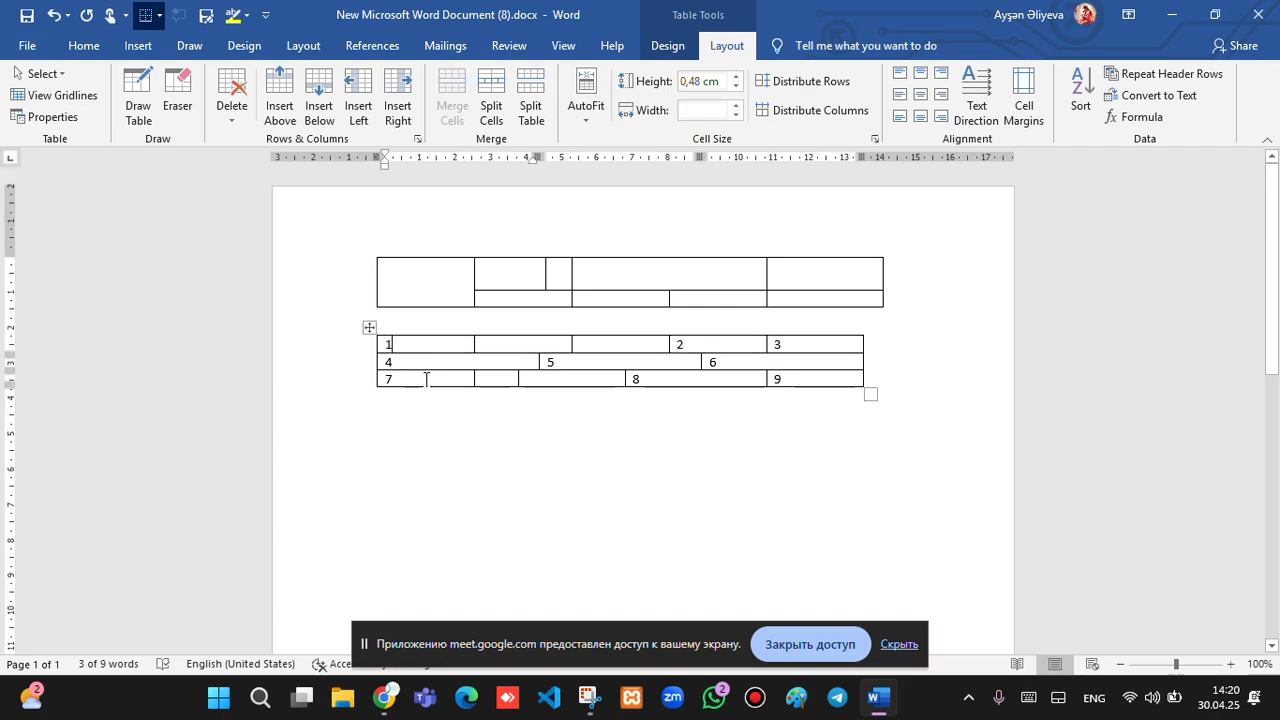
# Drag the lower table's row borders down to make its rows taller.
pyautogui.moveTo(426, 354); pyautogui.dragTo(429, 479)
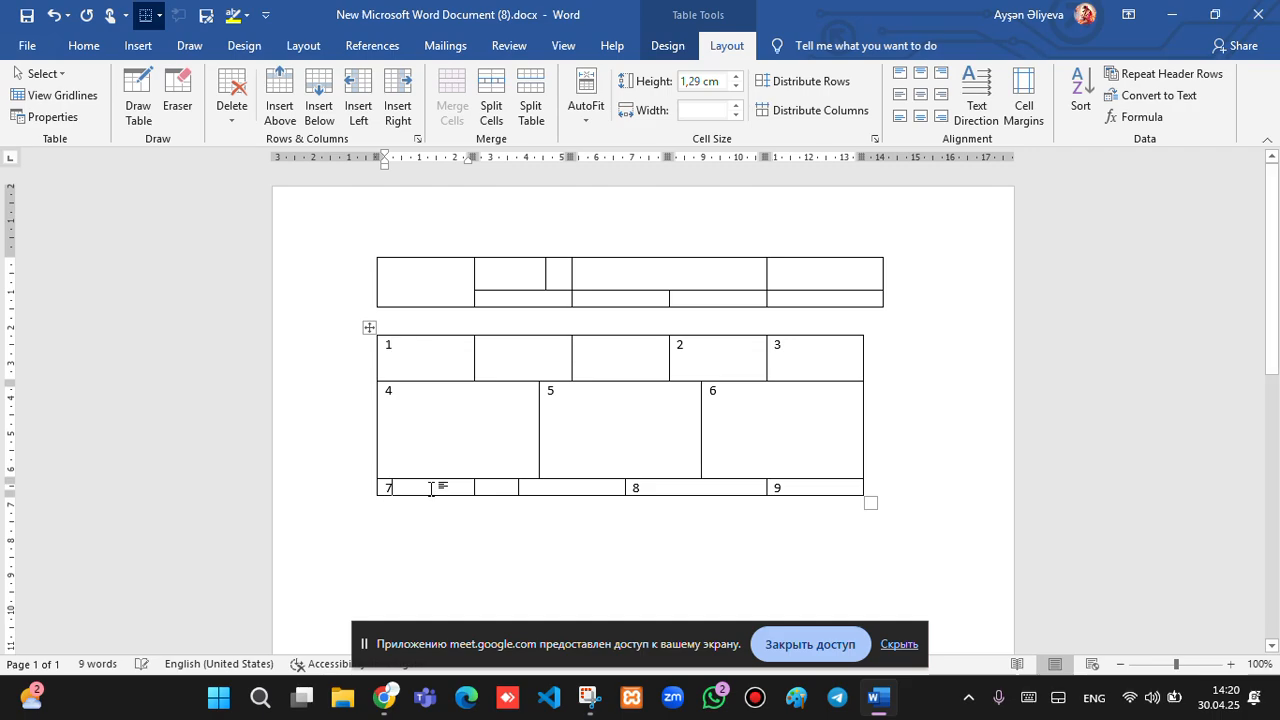
pyautogui.click(441, 493)
pyautogui.moveTo(441, 493); pyautogui.dragTo(441, 512)
pyautogui.click(370, 327)
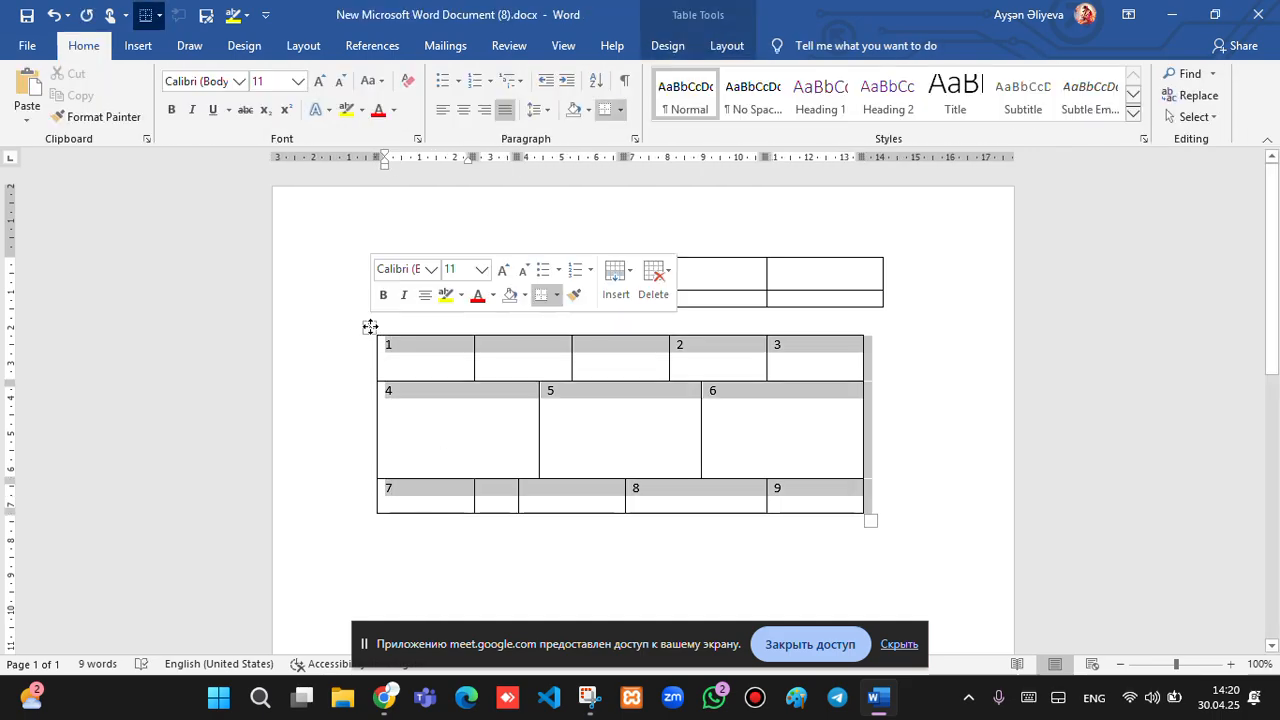
pyautogui.click(483, 372)
pyautogui.click(457, 373)
# Select the whole lower table and apply Distribute Rows and Distribute Columns.
pyautogui.click(497, 50)
pyautogui.scroll(-3, 497, 50)
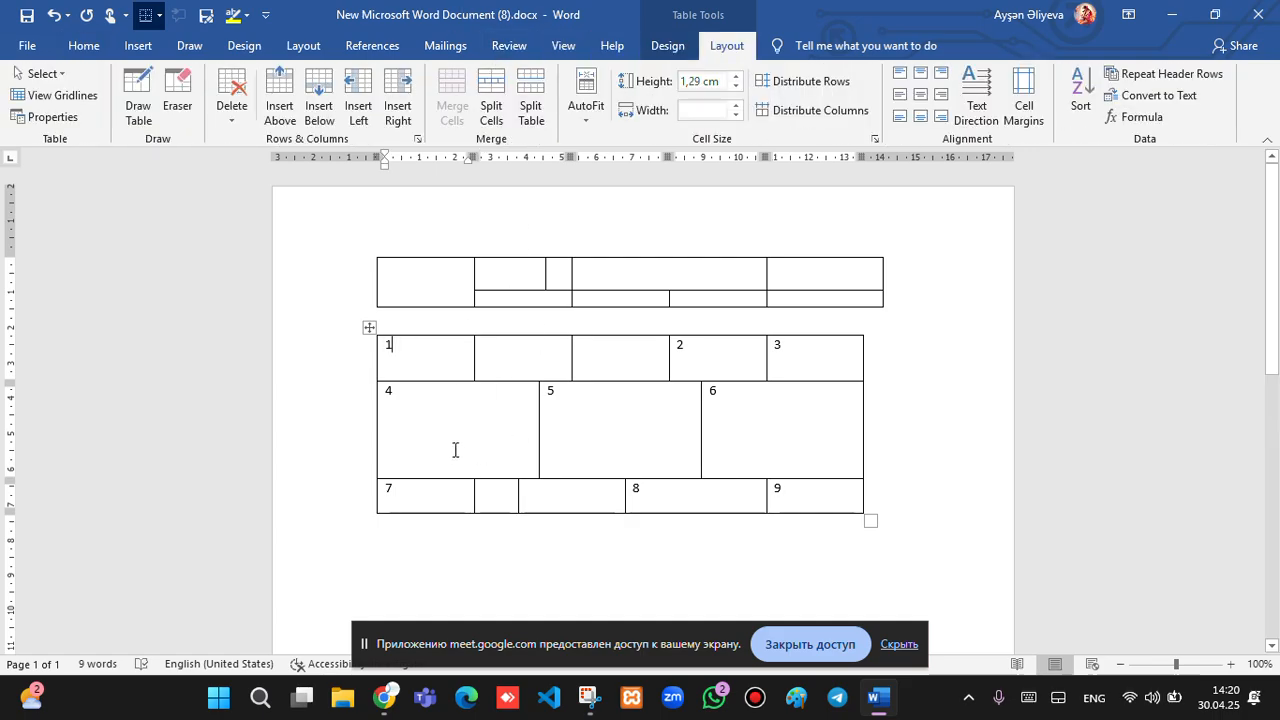
pyautogui.click(369, 327)
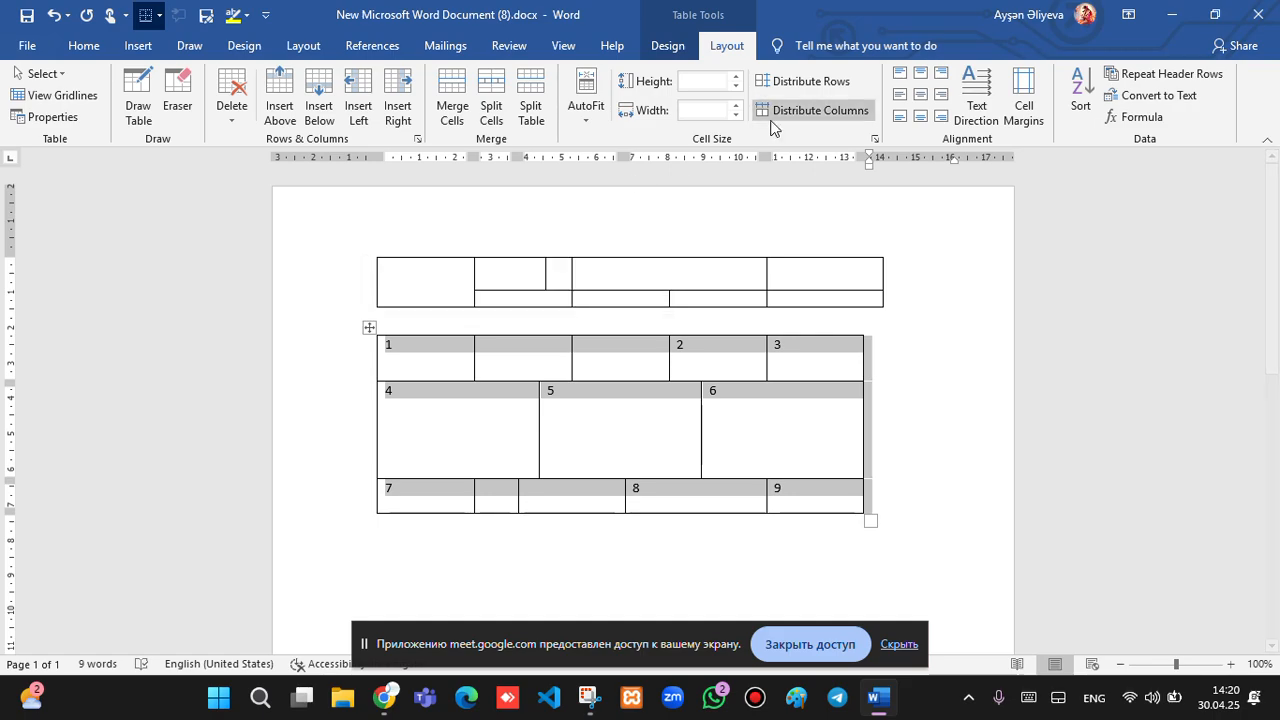
pyautogui.click(789, 85)
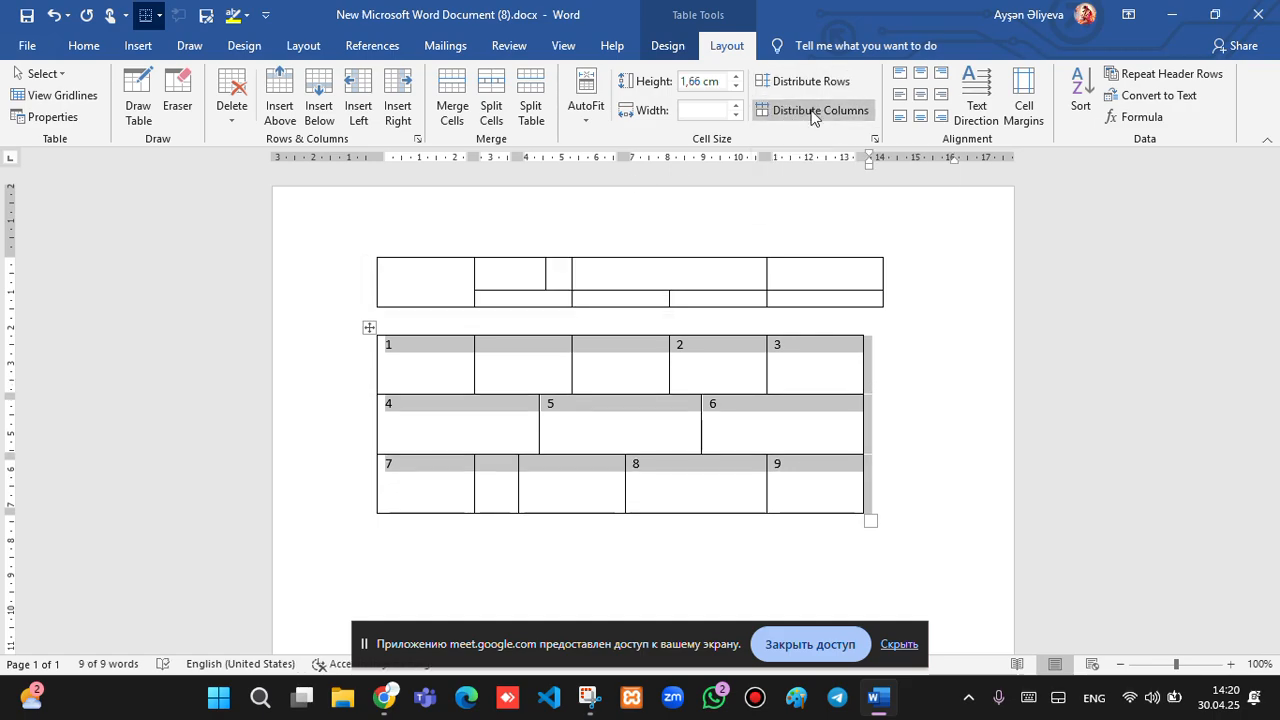
pyautogui.click(814, 112)
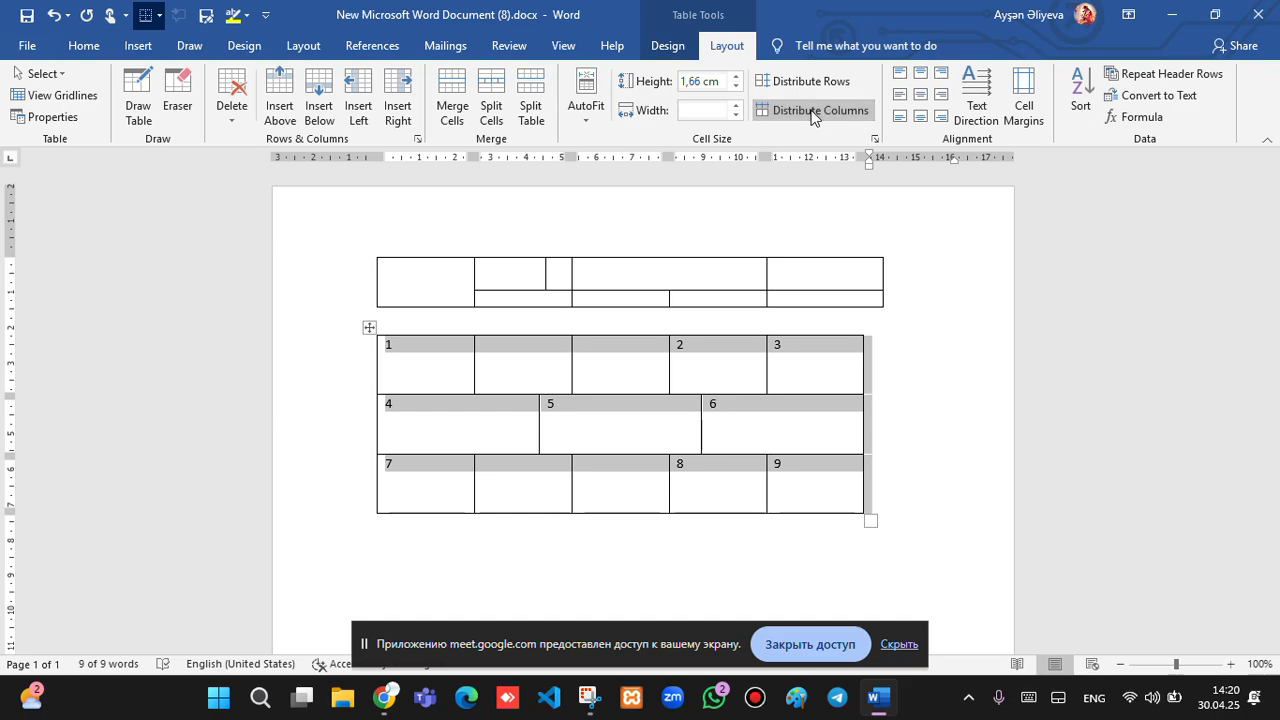
pyautogui.click(787, 400)
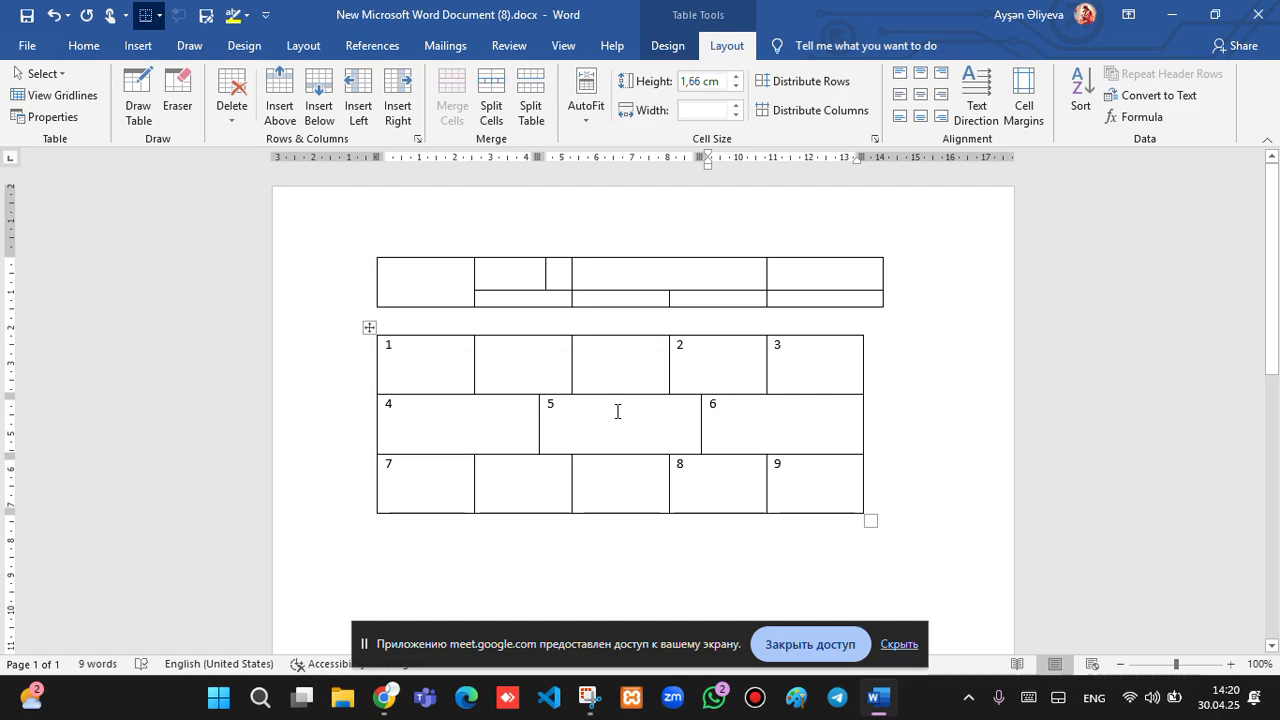
pyautogui.click(719, 388)
# Try centre, middle-right, middle-left, top-left and top-centre alignment on the cell holding 2.
pyautogui.click(711, 408)
pyautogui.click(704, 365)
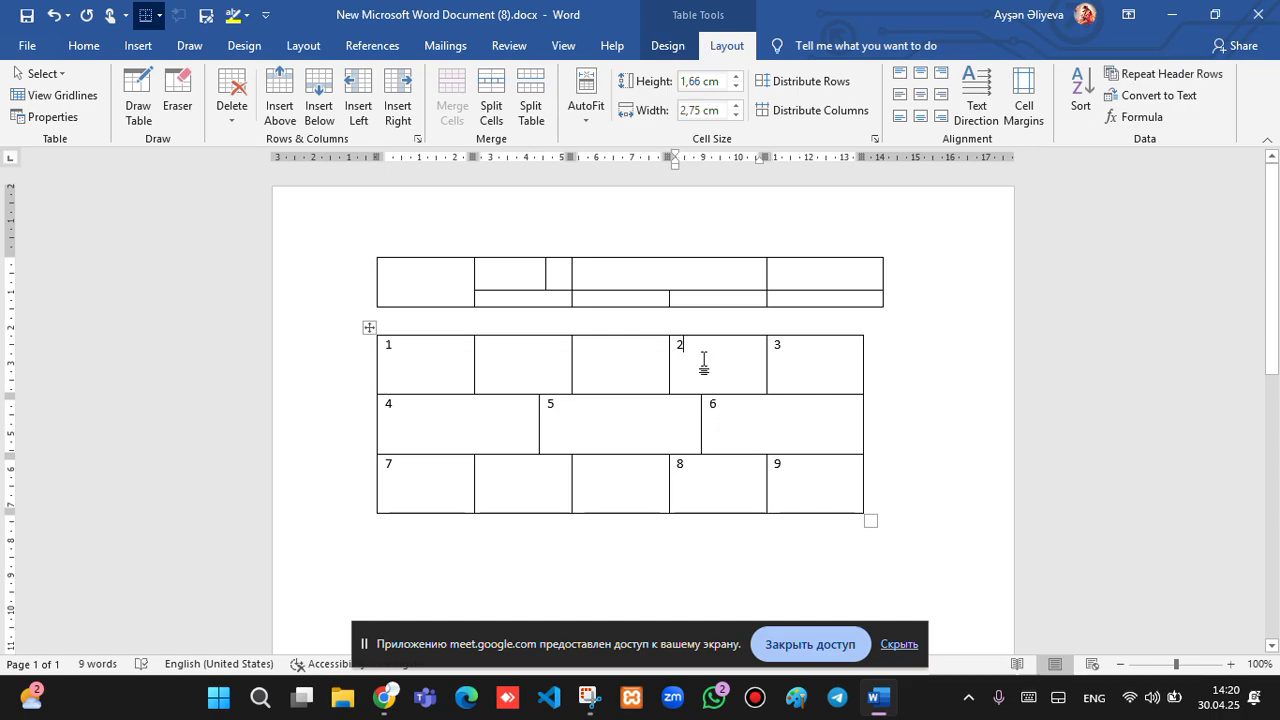
pyautogui.click(920, 101)
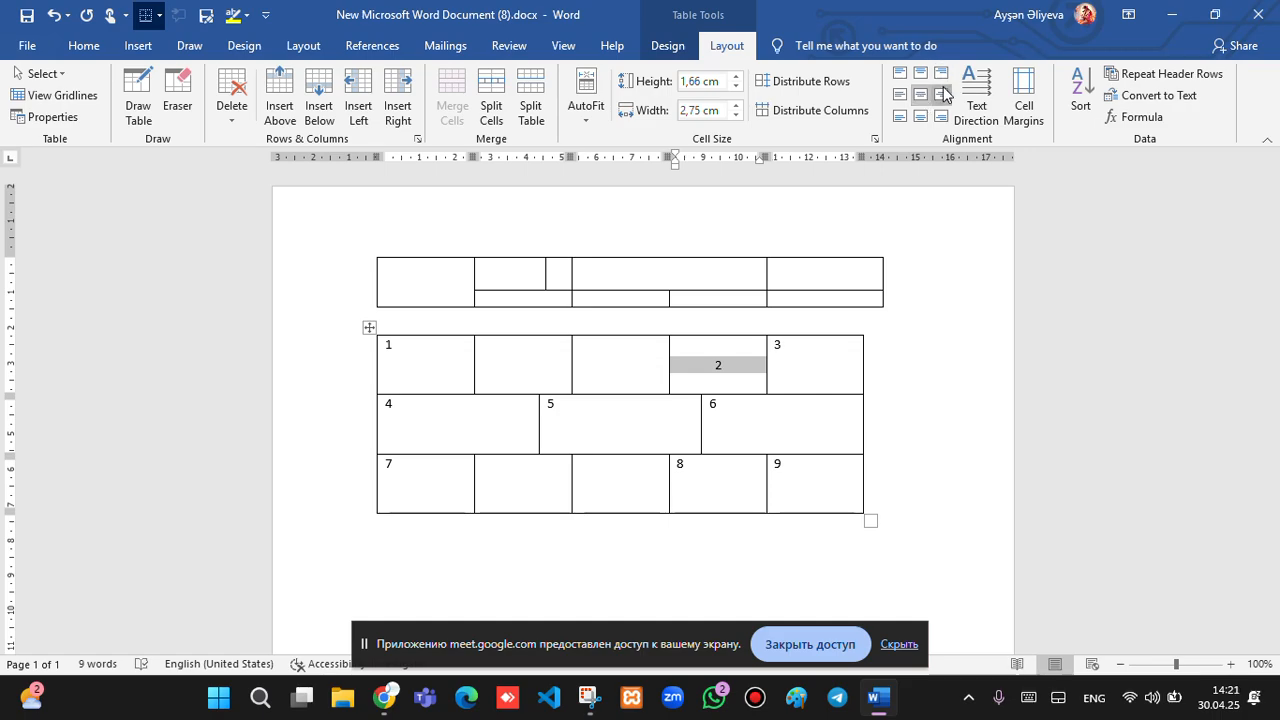
pyautogui.click(942, 94)
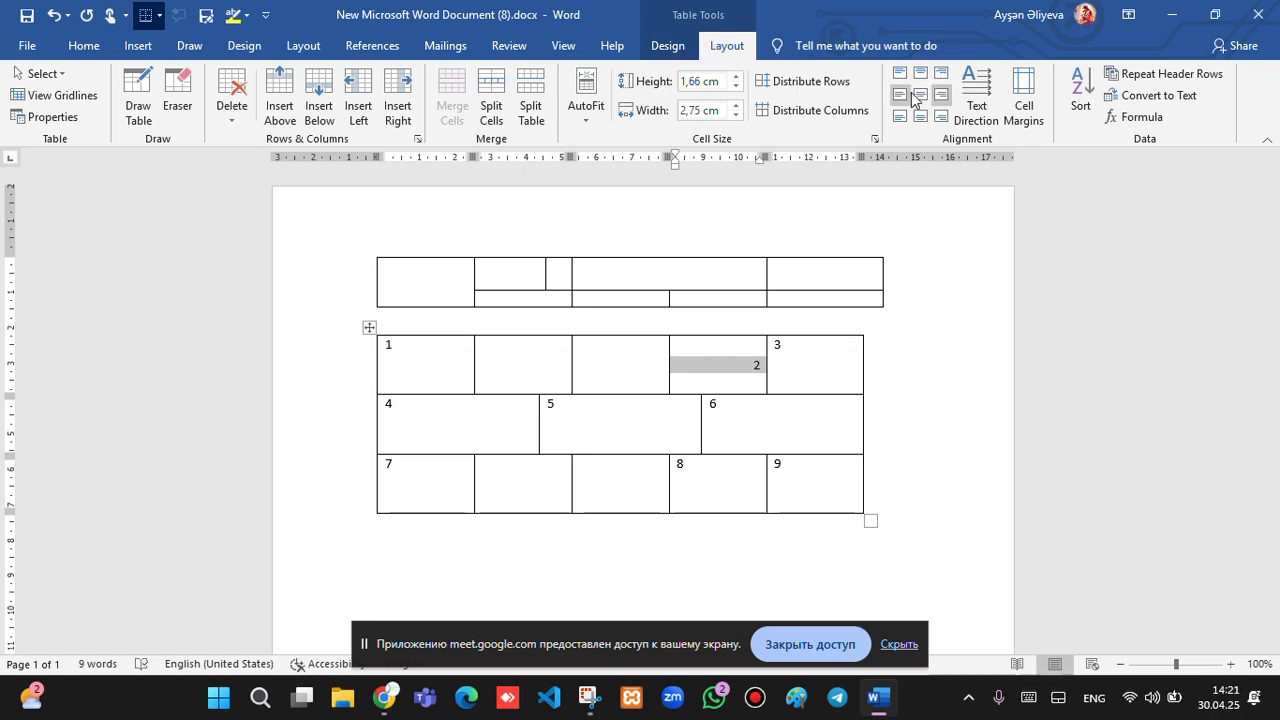
pyautogui.click(901, 95)
pyautogui.click(901, 73)
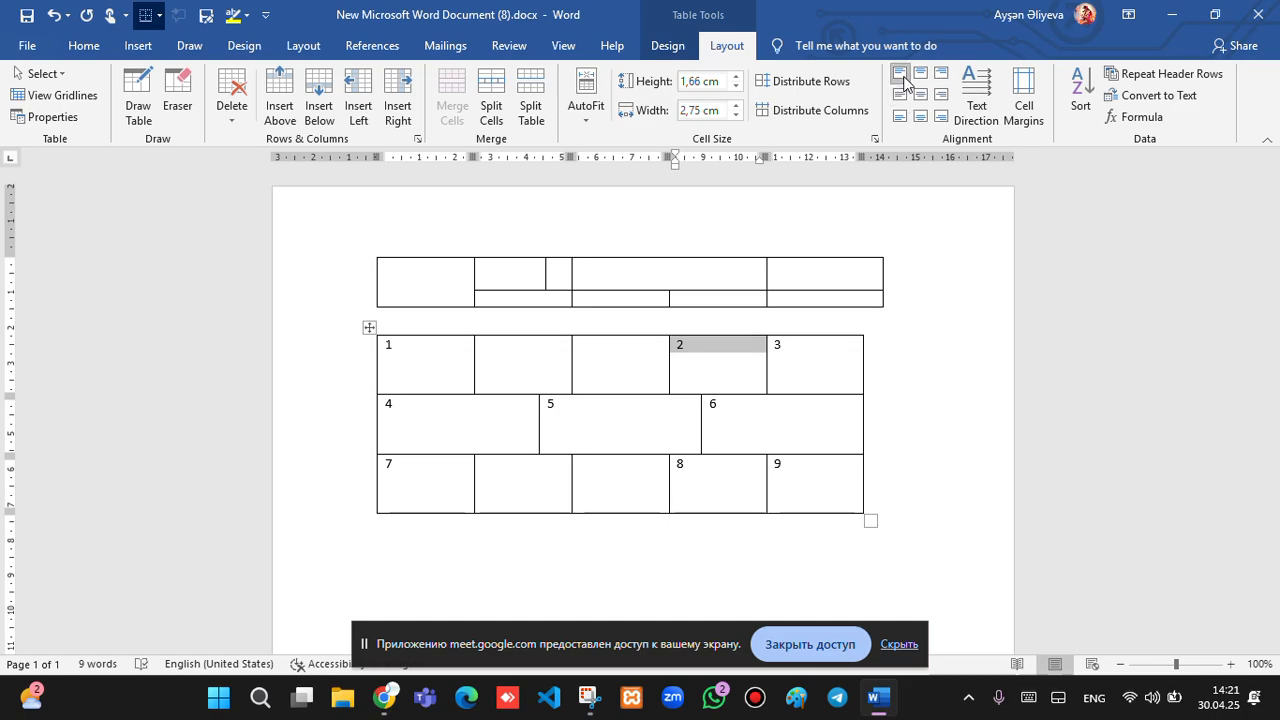
pyautogui.click(920, 74)
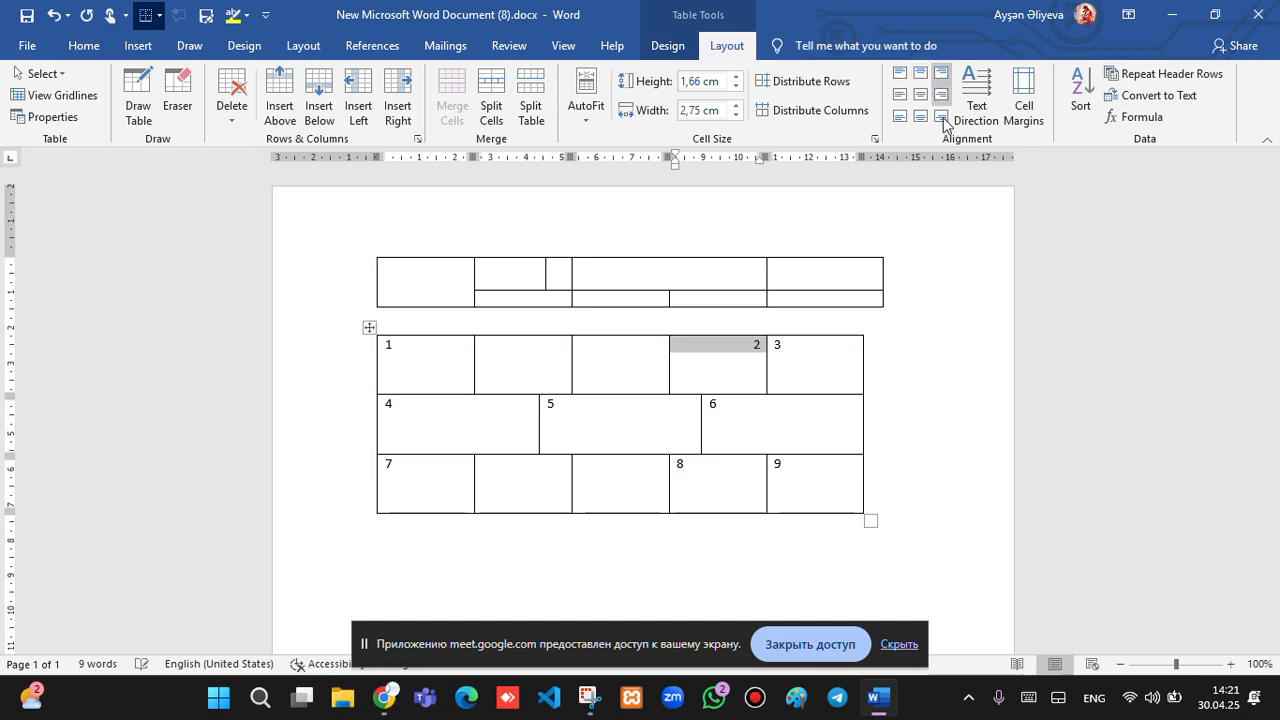
# Cycle through the bottom alignments, finishing with the 2 at Align Center.
pyautogui.click(921, 117)
pyautogui.click(901, 117)
pyautogui.click(920, 117)
pyautogui.click(941, 117)
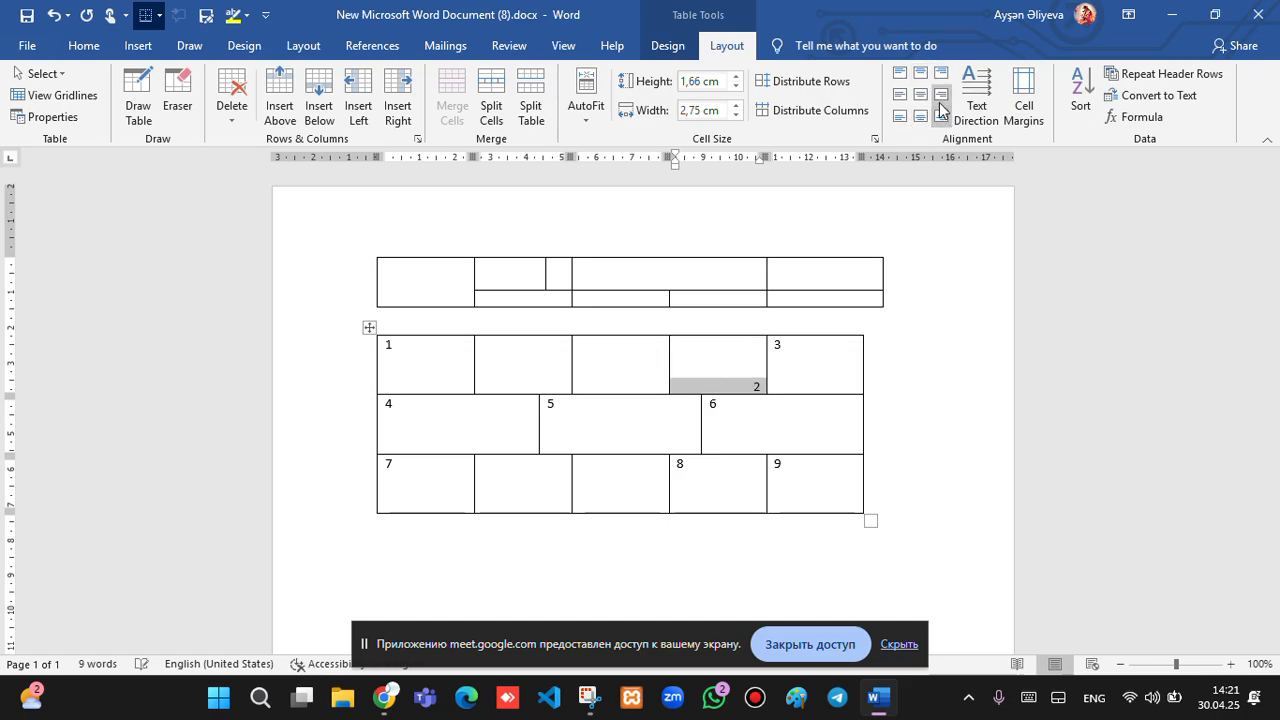
pyautogui.click(941, 95)
pyautogui.click(920, 117)
pyautogui.click(902, 117)
pyautogui.click(920, 117)
pyautogui.click(920, 97)
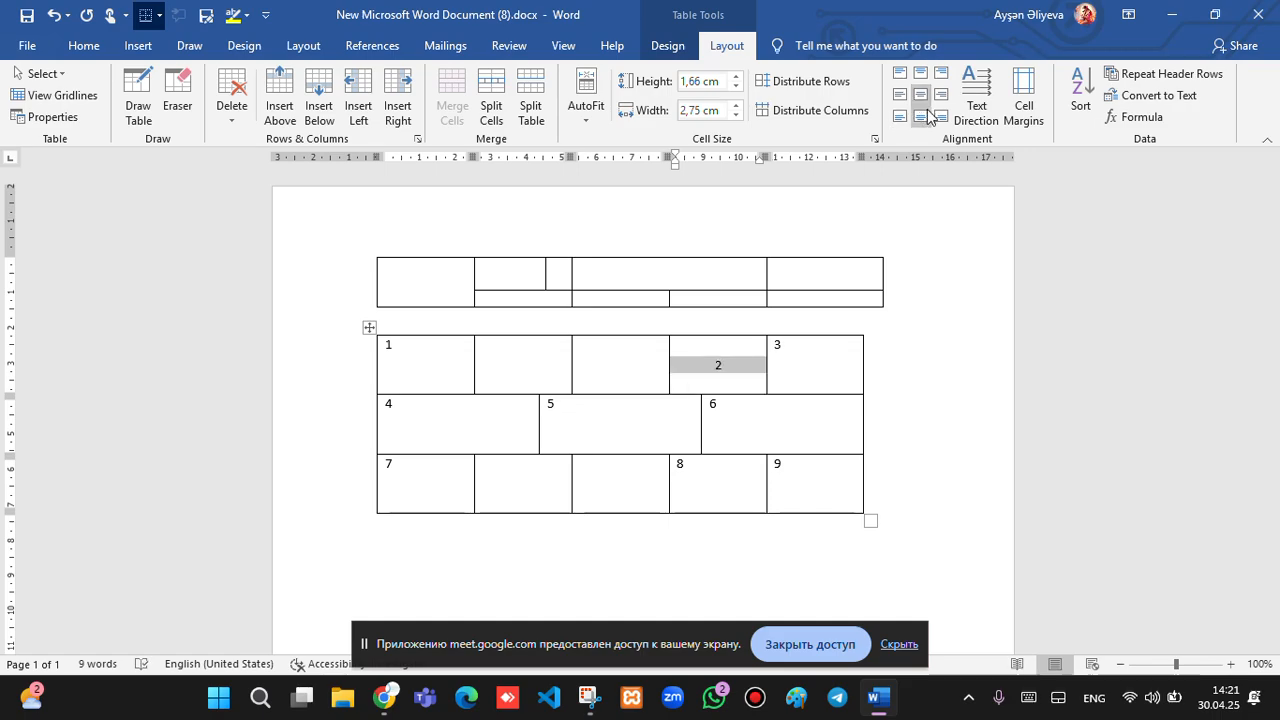
pyautogui.click(789, 365)
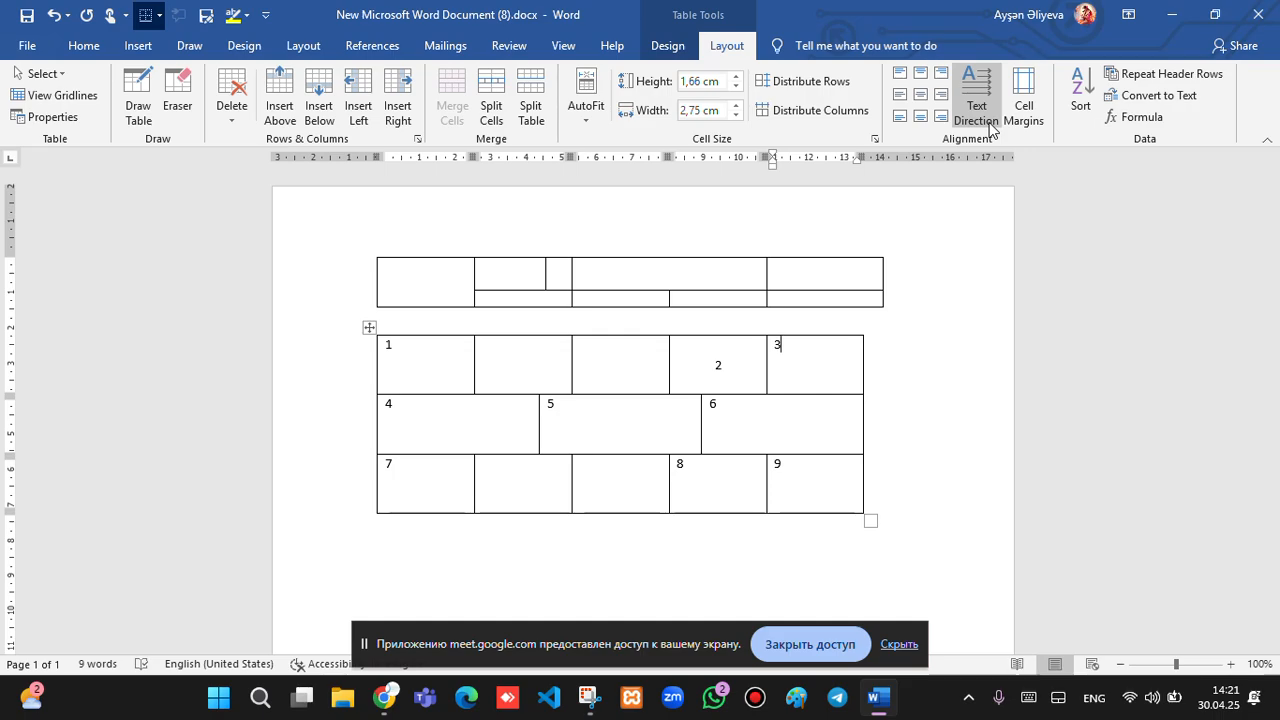
pyautogui.write('3342332423423')
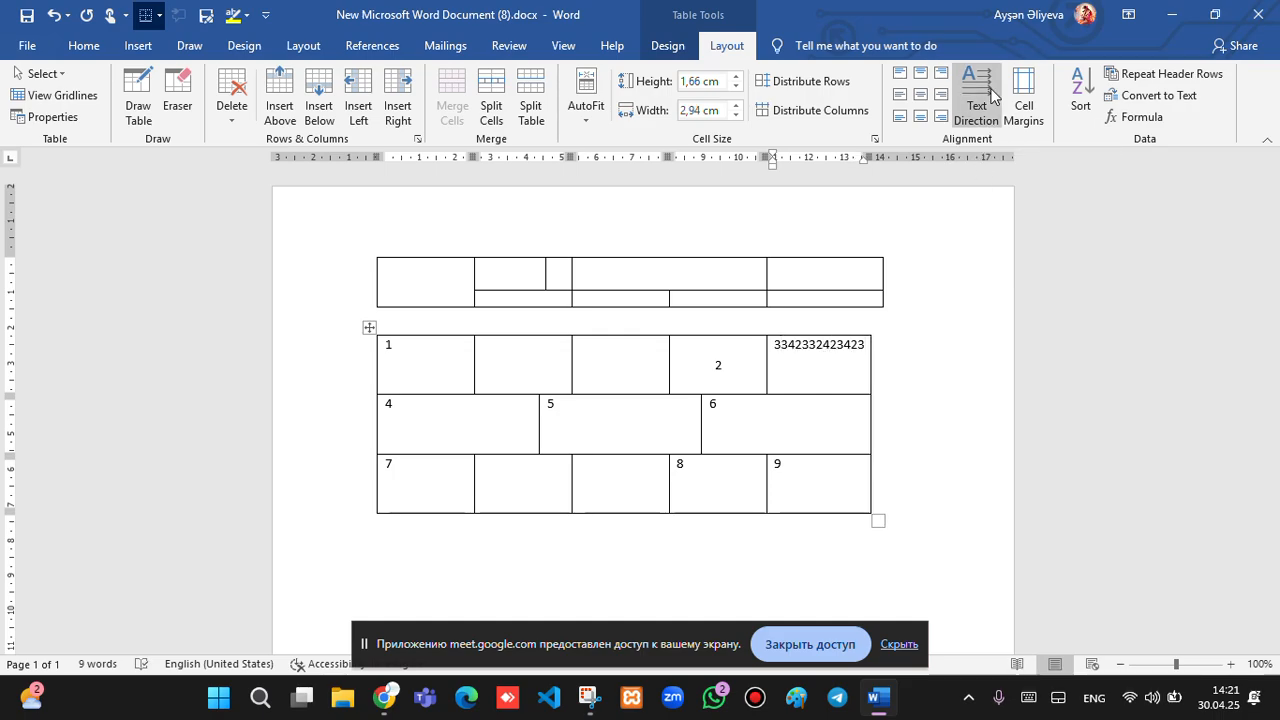
pyautogui.click(990, 87)
pyautogui.click(992, 87)
pyautogui.click(992, 87)
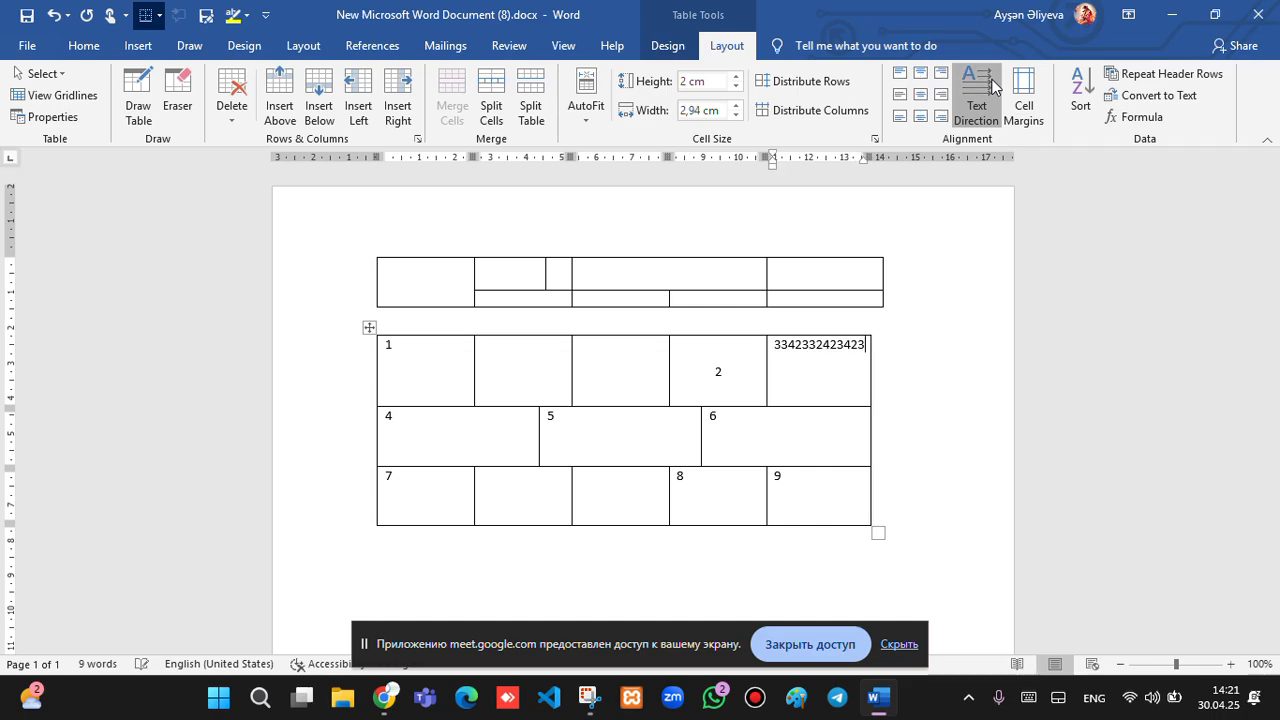
pyautogui.click(992, 87)
pyautogui.click(992, 87)
pyautogui.click(992, 87)
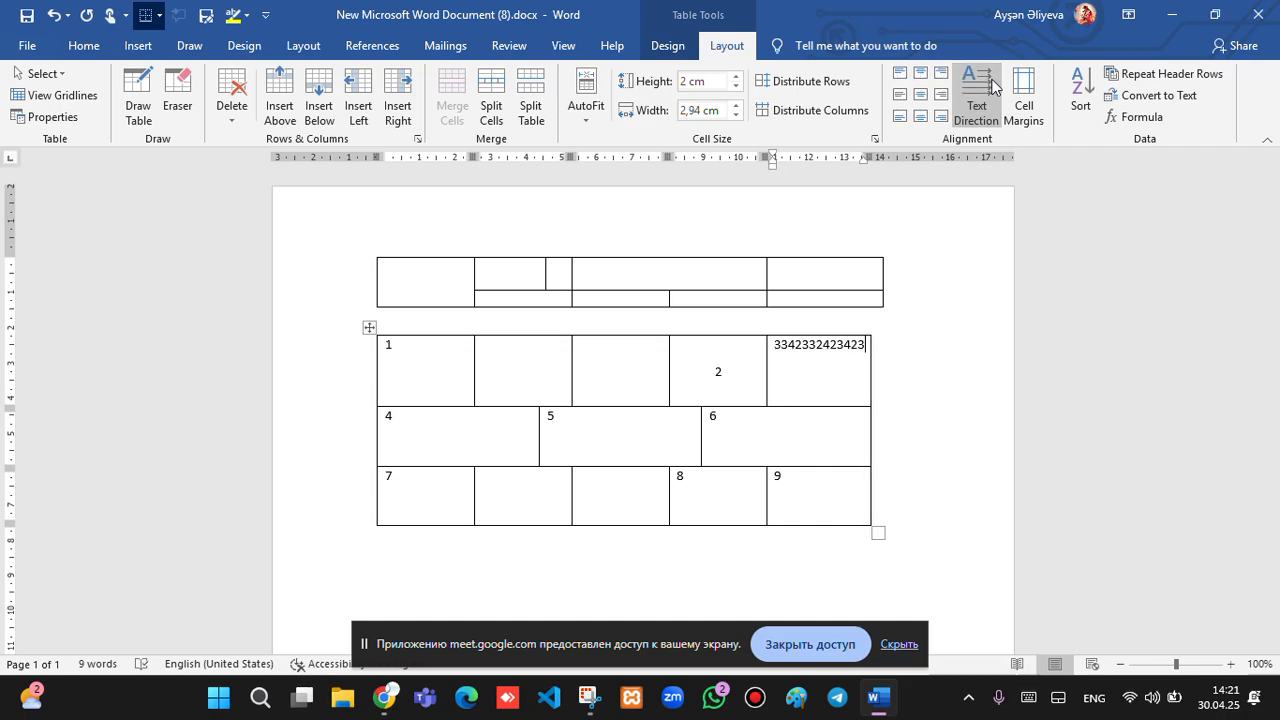
pyautogui.click(992, 87)
pyautogui.click(992, 87)
pyautogui.click(992, 87)
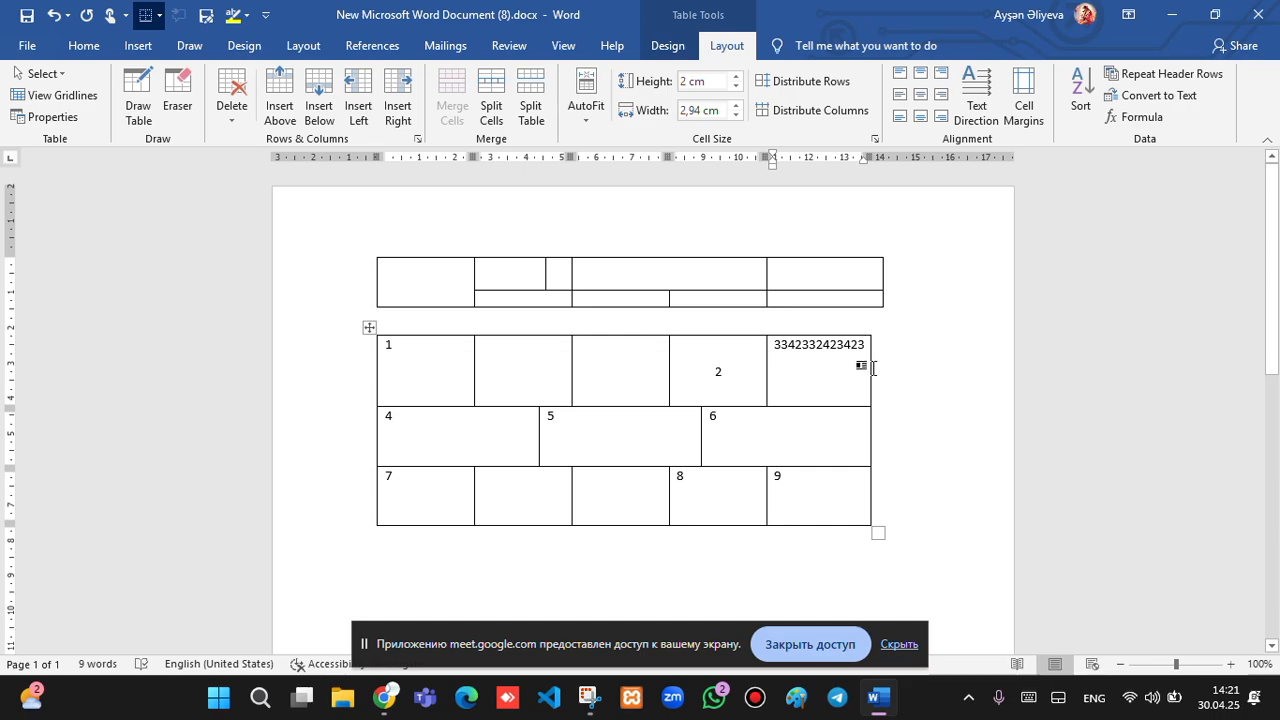
# In Cell Margins, raise Top to 0,6 cm, clear Left and Right to 0 cm, and apply.
pyautogui.click(1024, 100)
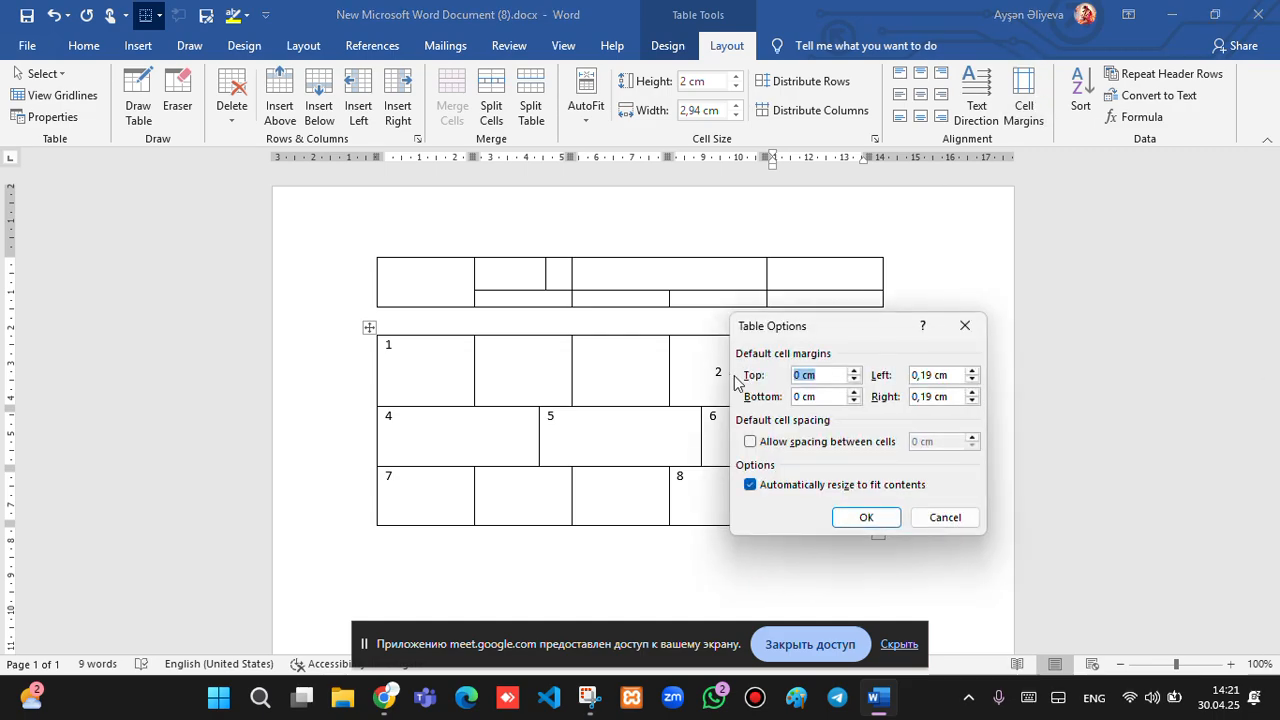
pyautogui.click(853, 371)
pyautogui.click(853, 371)
pyautogui.click(853, 371)
pyautogui.click(853, 371)
pyautogui.click(853, 371)
pyautogui.click(853, 371)
pyautogui.click(853, 371)
pyautogui.click(853, 371)
pyautogui.click(853, 371)
pyautogui.click(853, 371)
pyautogui.click(853, 371)
pyautogui.click(853, 371)
pyautogui.click(972, 371)
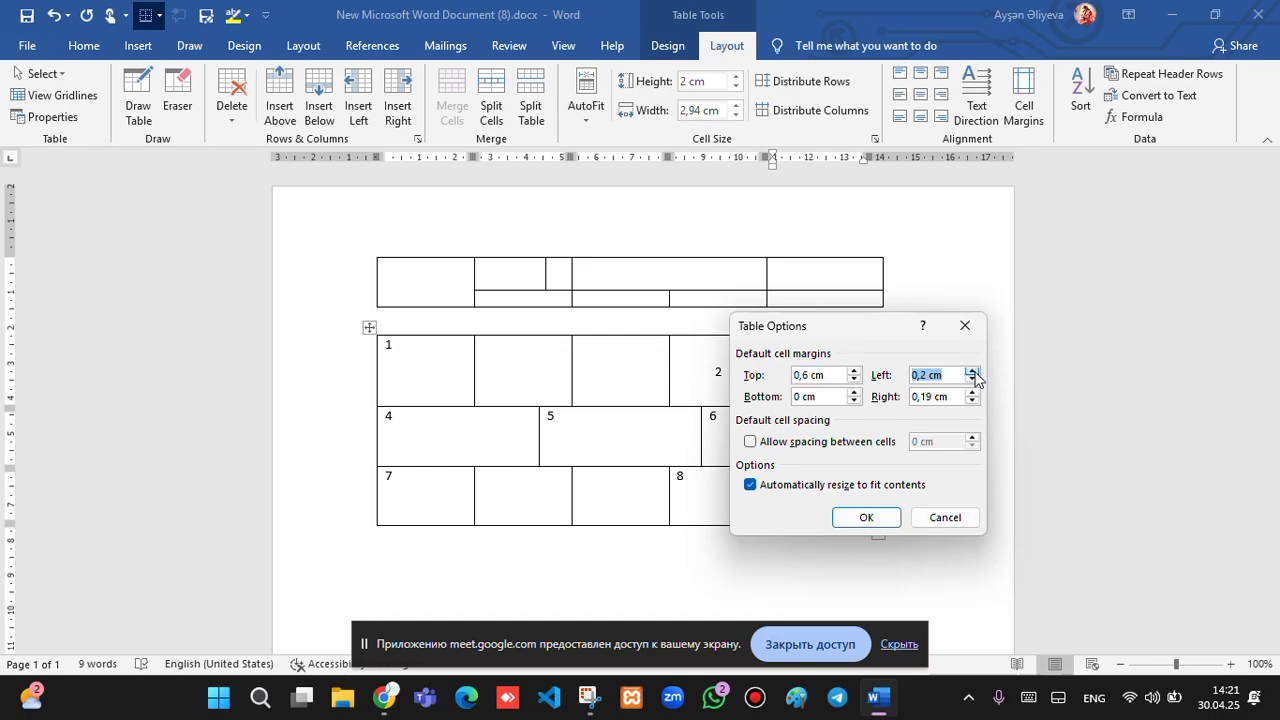
pyautogui.click(972, 371)
pyautogui.click(932, 373)
pyautogui.press('BackSpace')
pyautogui.press('BackSpace')
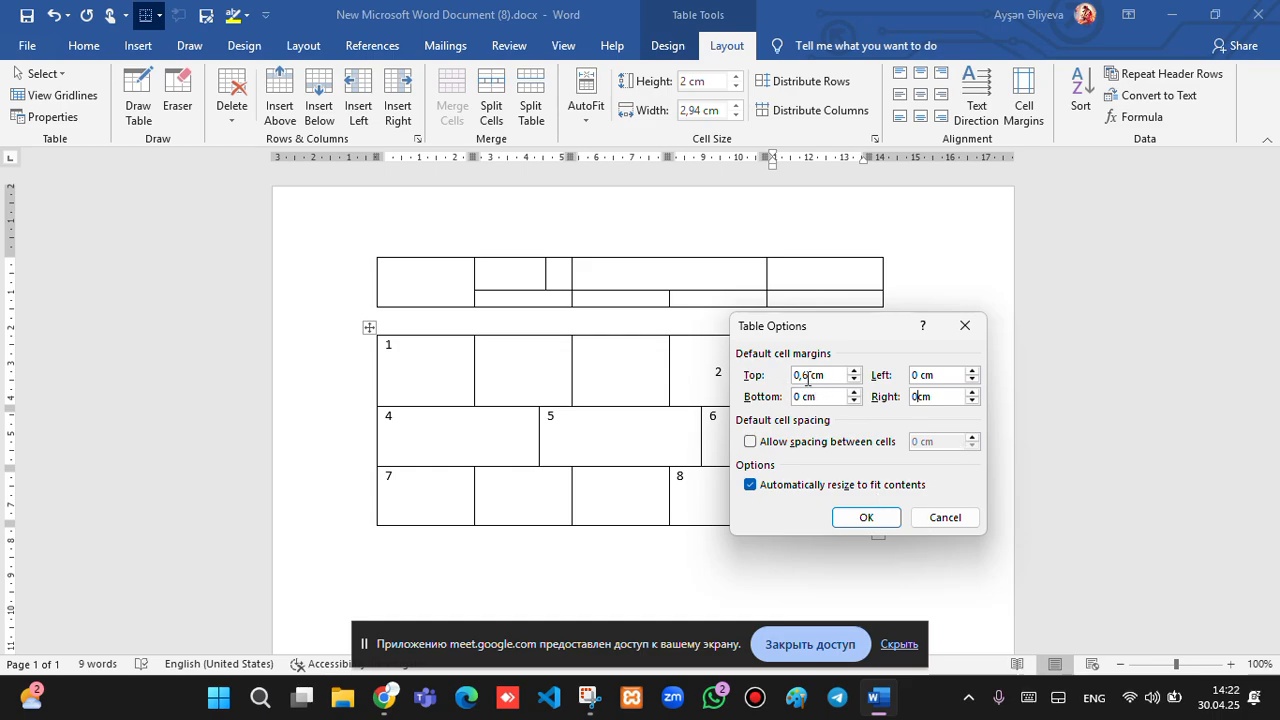
pyautogui.click(865, 517)
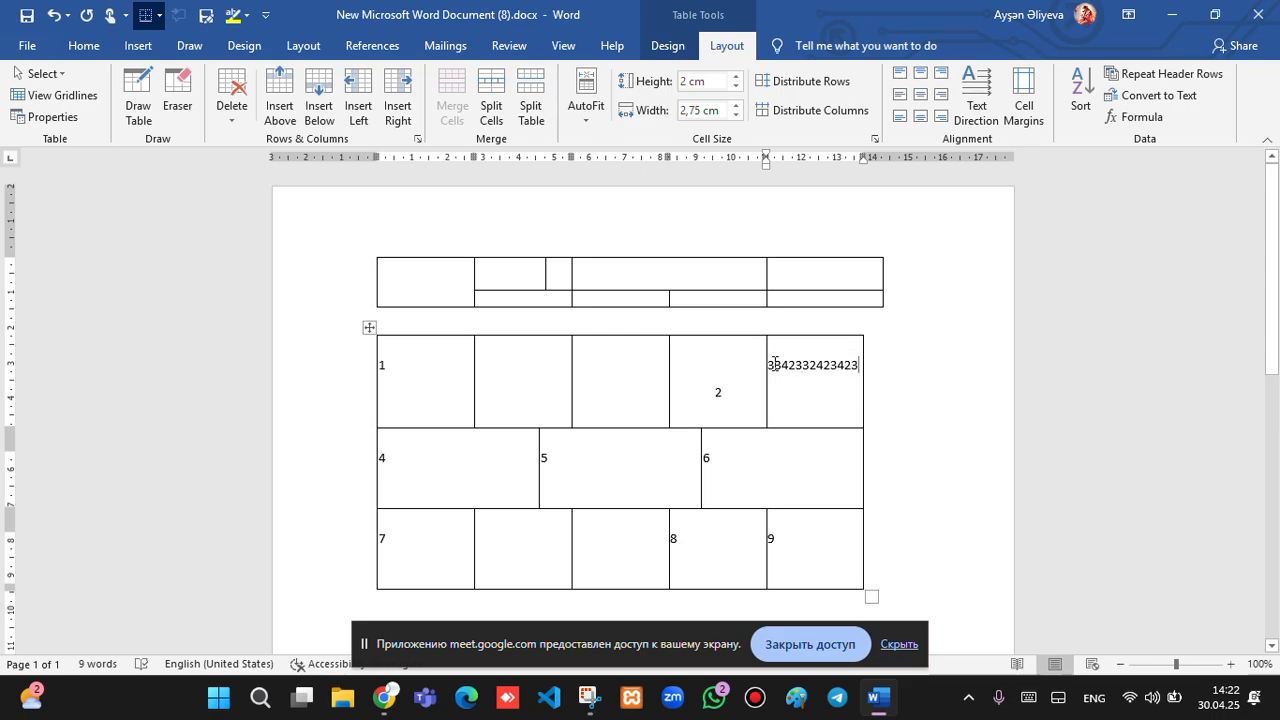
pyautogui.moveTo(769, 364); pyautogui.dragTo(773, 365)
pyautogui.click(928, 324)
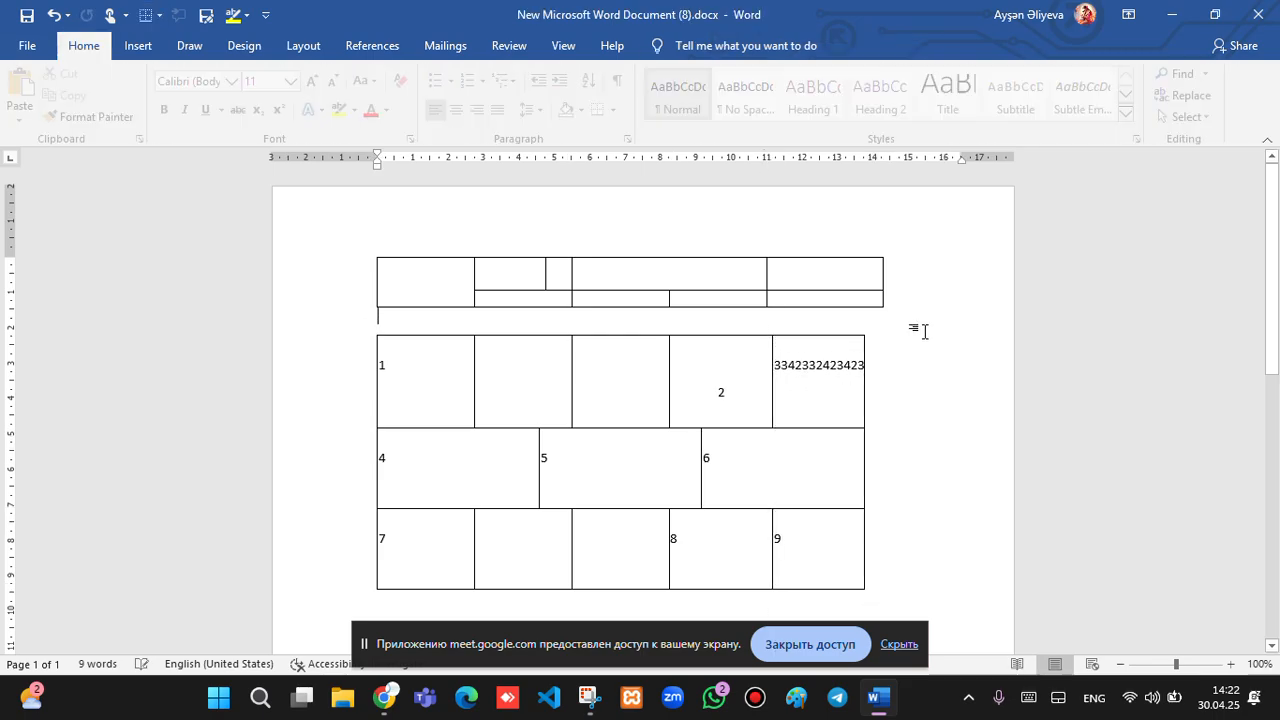
pyautogui.click(723, 386)
pyautogui.click(817, 366)
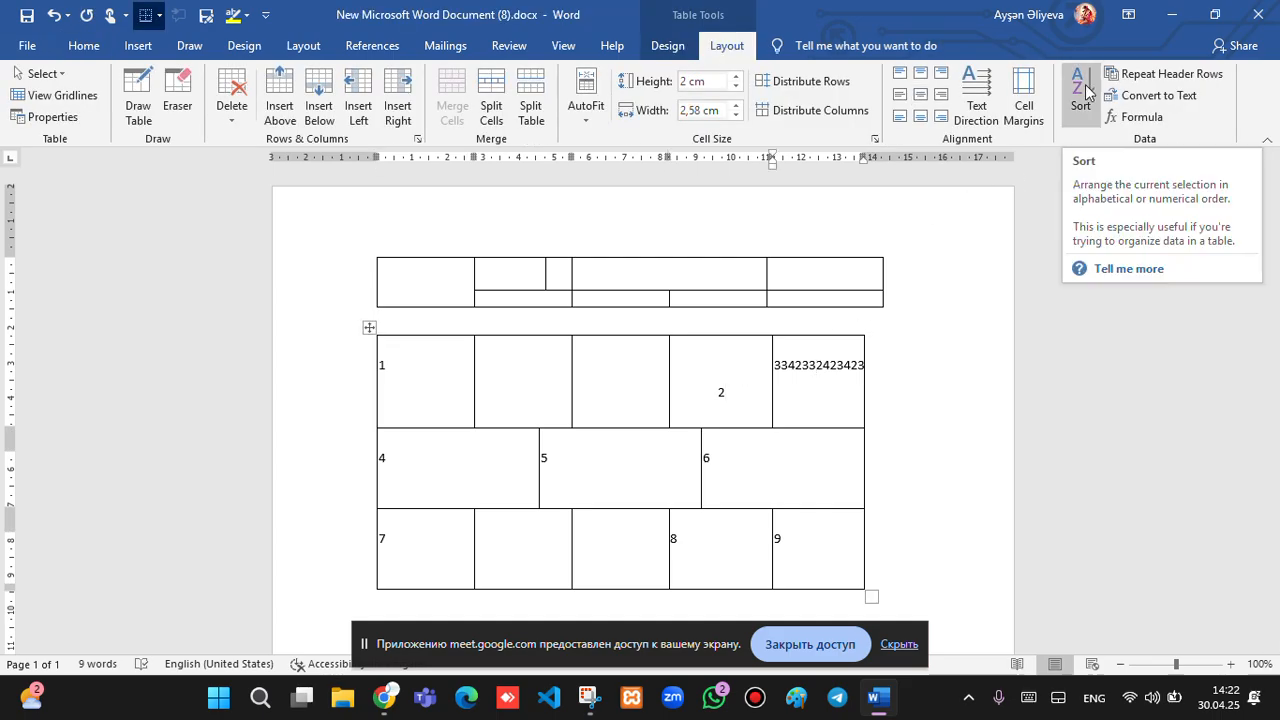
# Open Sort on the first column's 1, 4, 7 and close it, then select the upper table.
pyautogui.click(407, 410)
pyautogui.moveTo(407, 410); pyautogui.dragTo(400, 557)
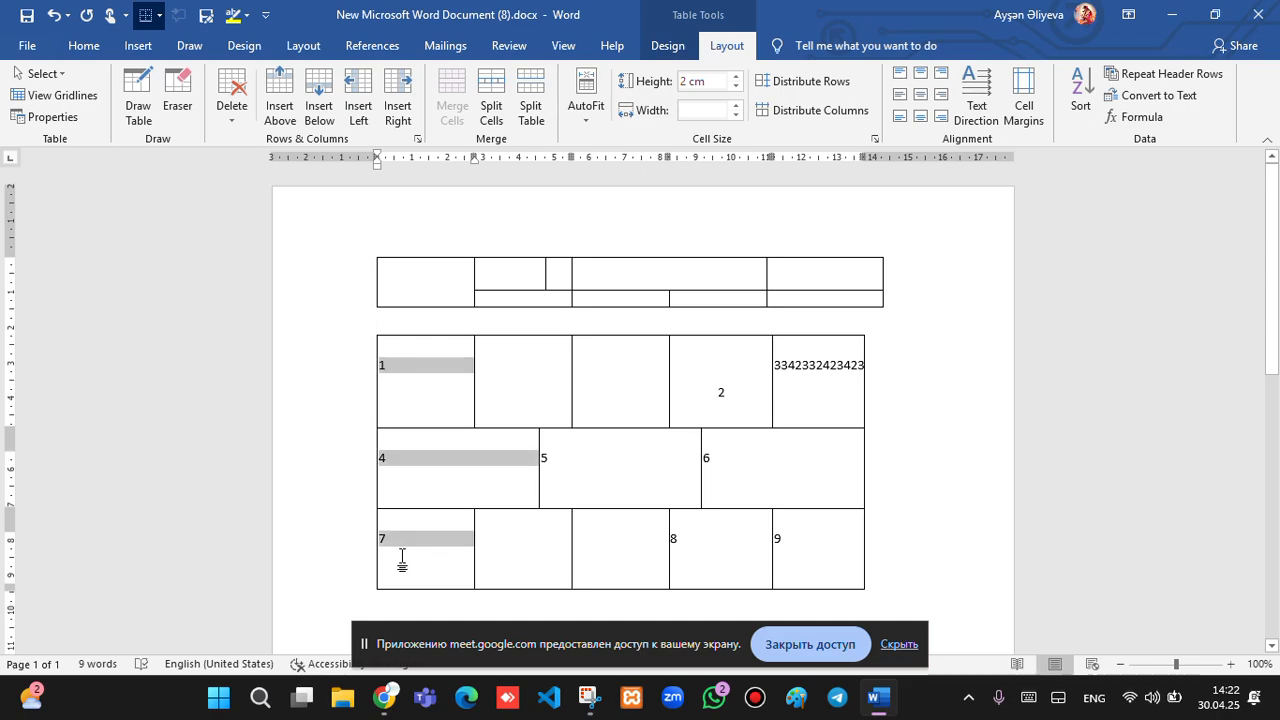
pyautogui.click(1080, 98)
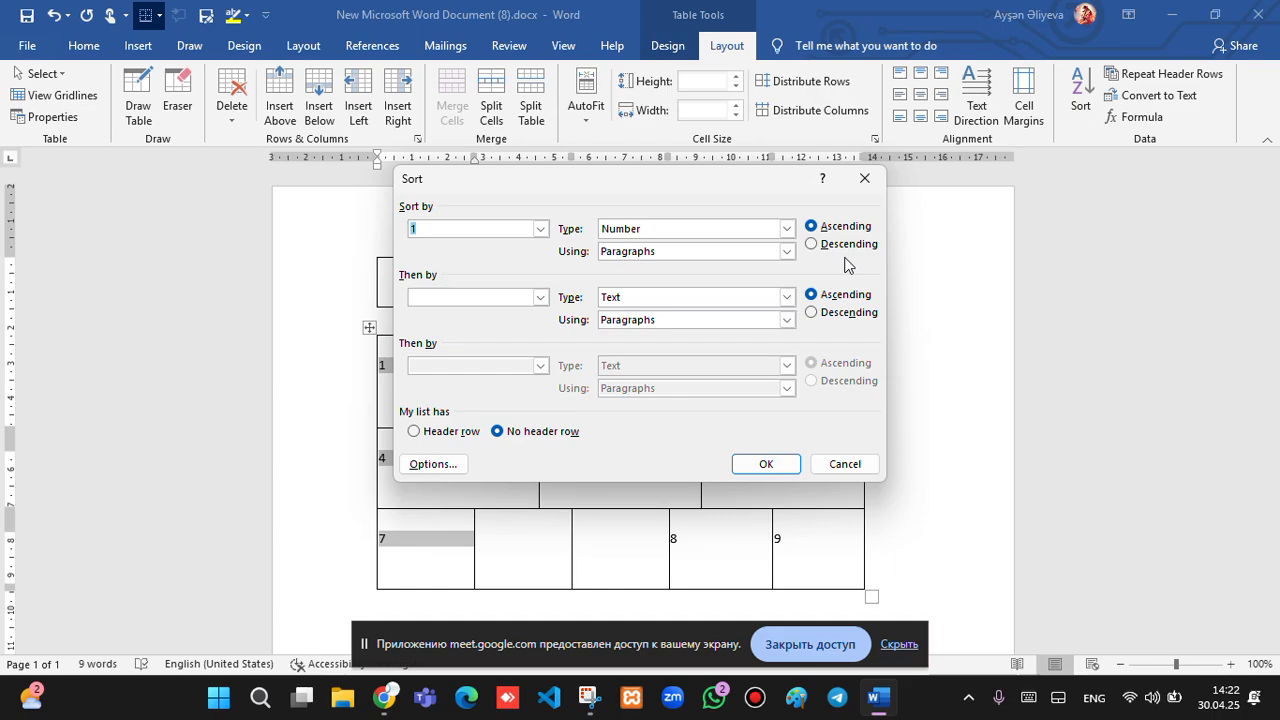
pyautogui.click(864, 178)
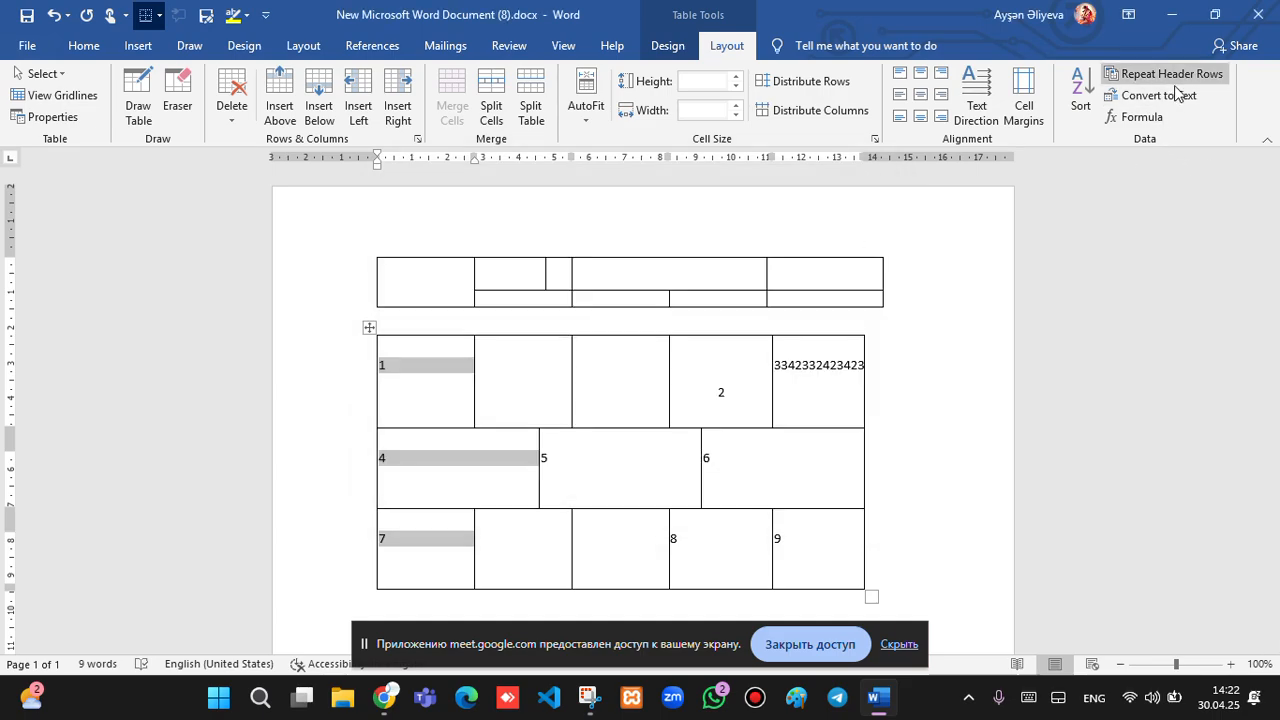
pyautogui.click(369, 284)
pyautogui.click(369, 251)
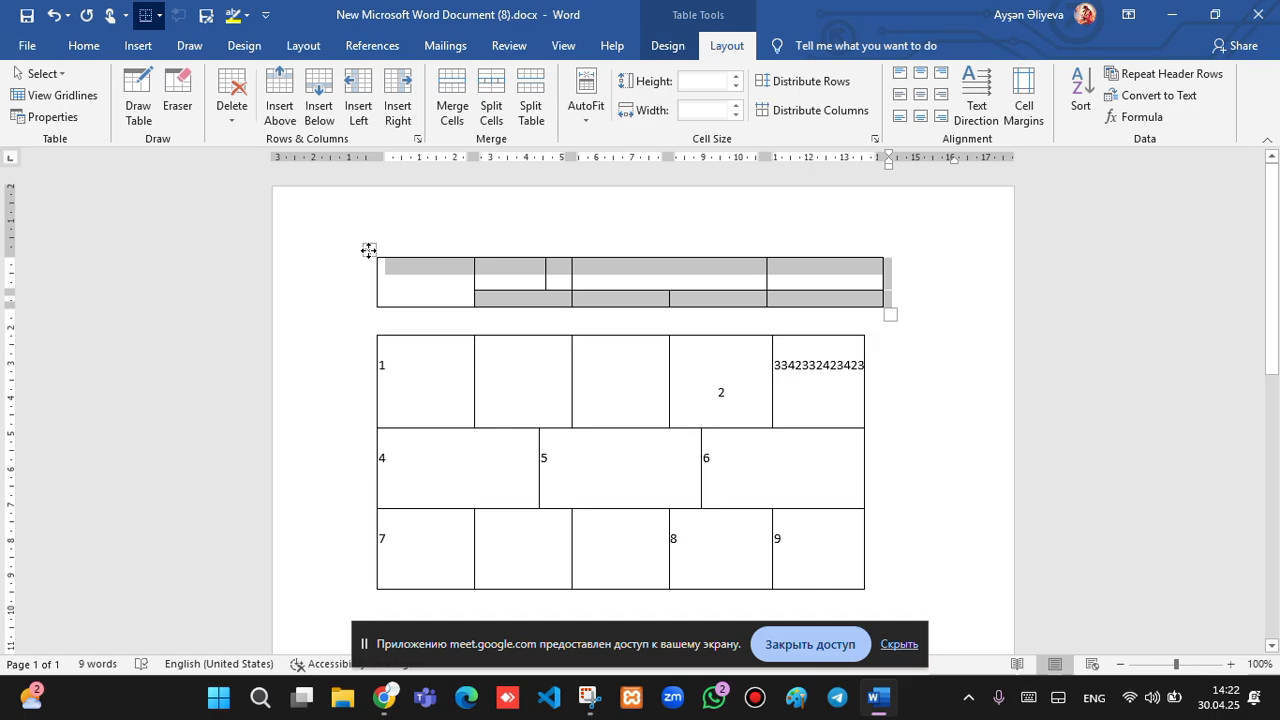
# Delete both the upper and the lower numbered tables.
pyautogui.press('BackSpace')
pyautogui.click(369, 288)
pyautogui.click(370, 276)
pyautogui.press('BackSpace')
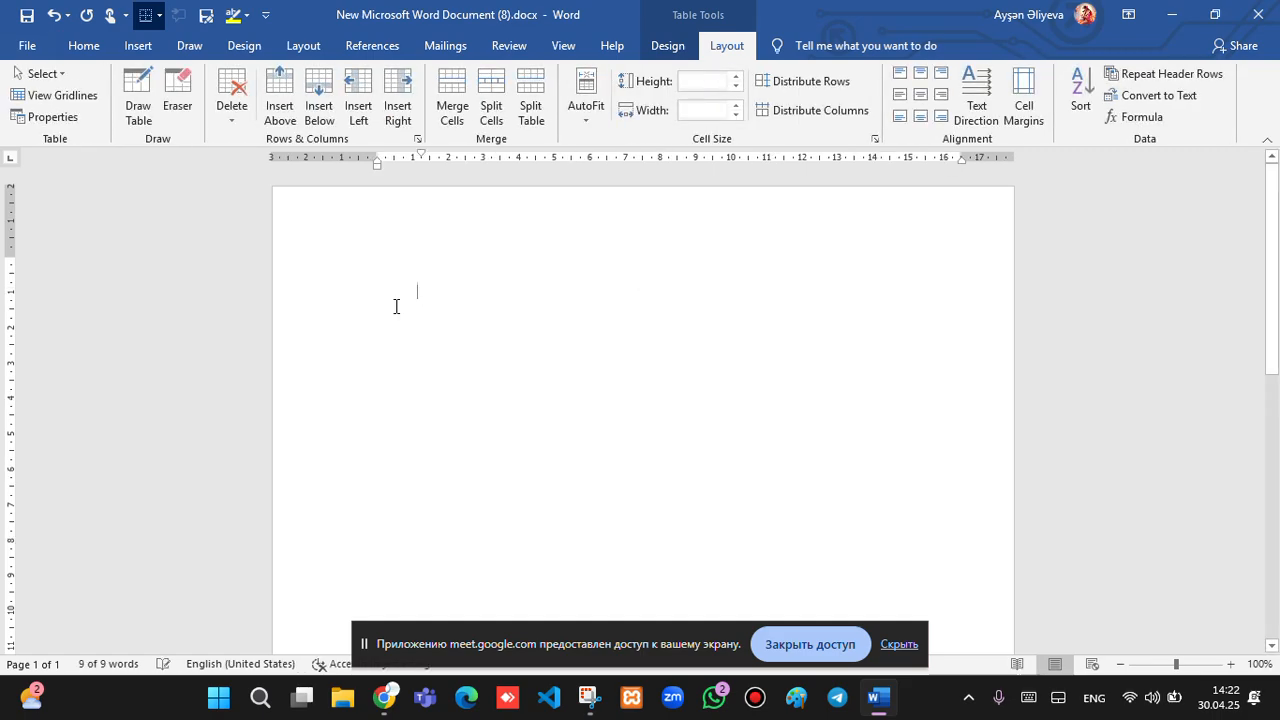
# Insert a new empty 7-column table through Insert Table, long enough to reach page 2.
pyautogui.click(138, 45)
pyautogui.click(134, 95)
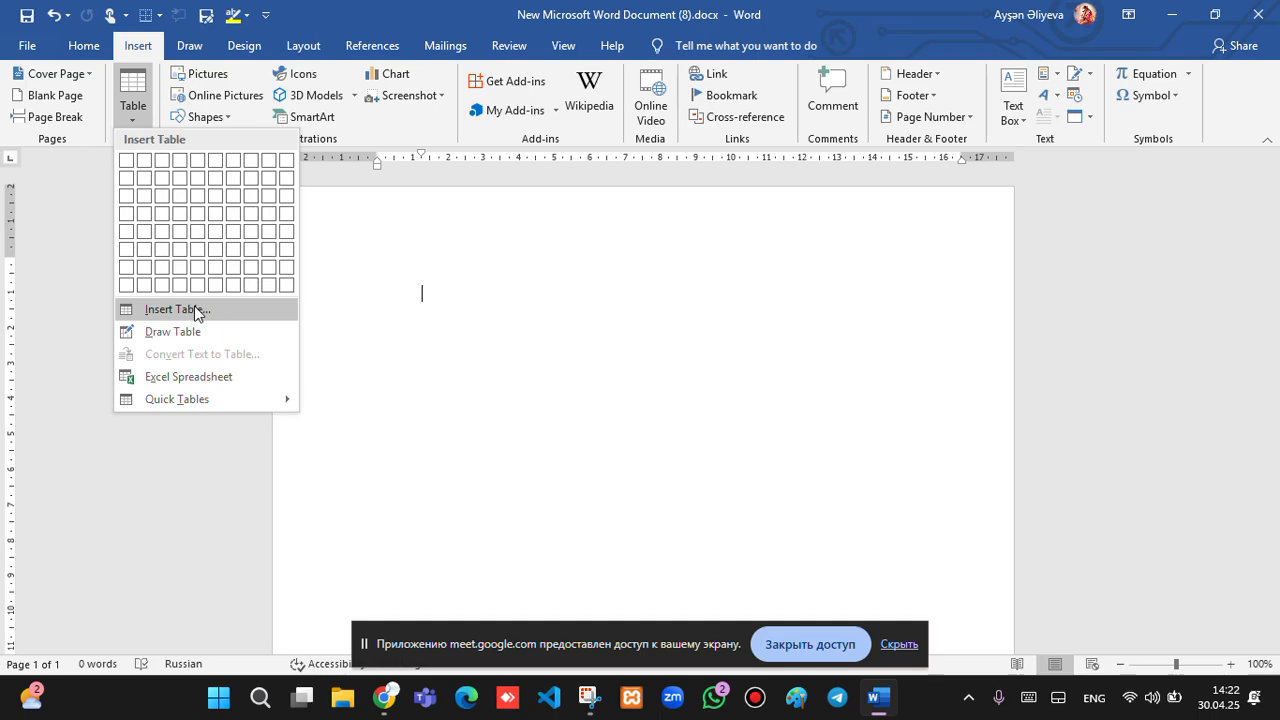
pyautogui.click(195, 310)
pyautogui.press('BackSpace')
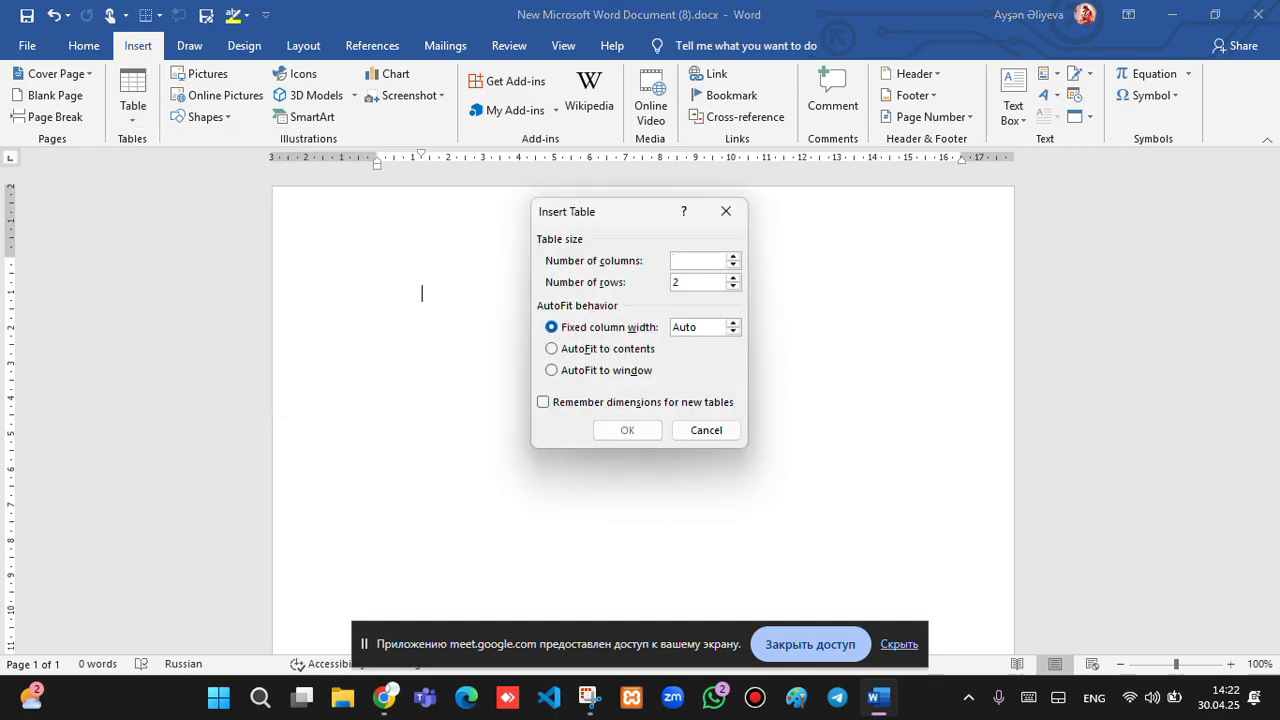
pyautogui.write('7')
pyautogui.click(712, 279)
pyautogui.press('BackSpace')
pyautogui.write('7')
pyautogui.press('Return')
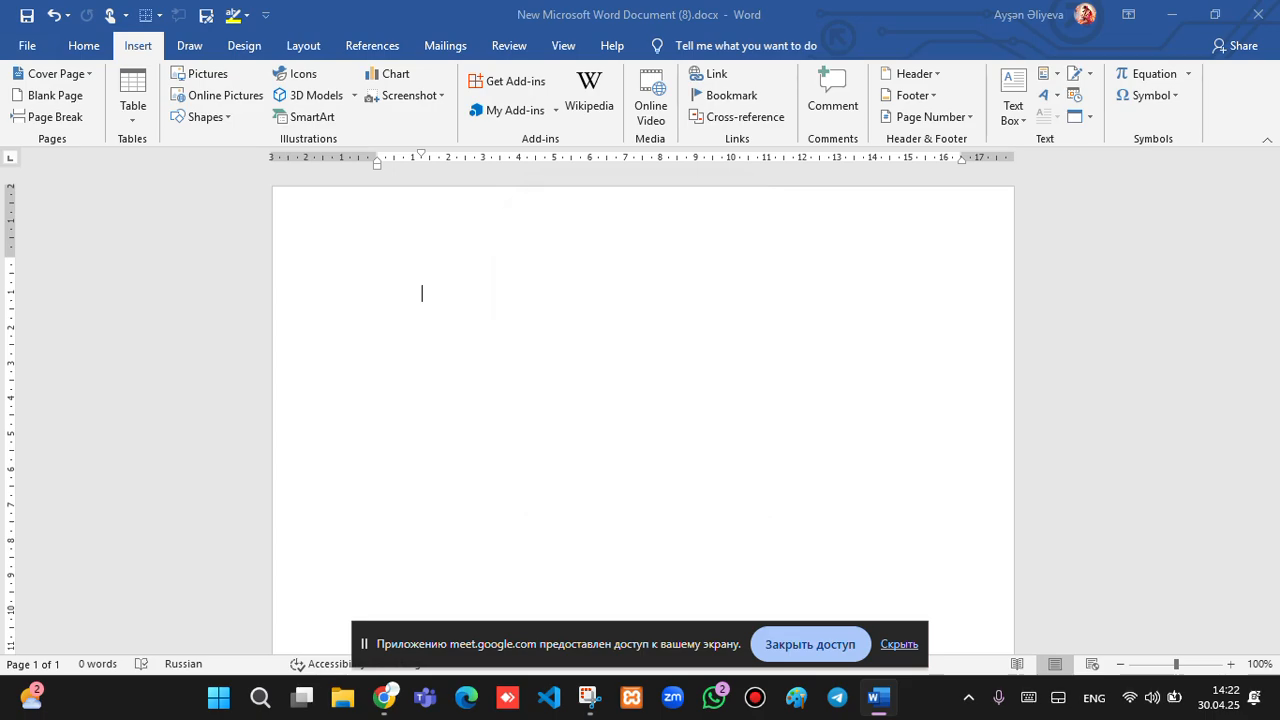
pyautogui.scroll(-10, 755, 312)
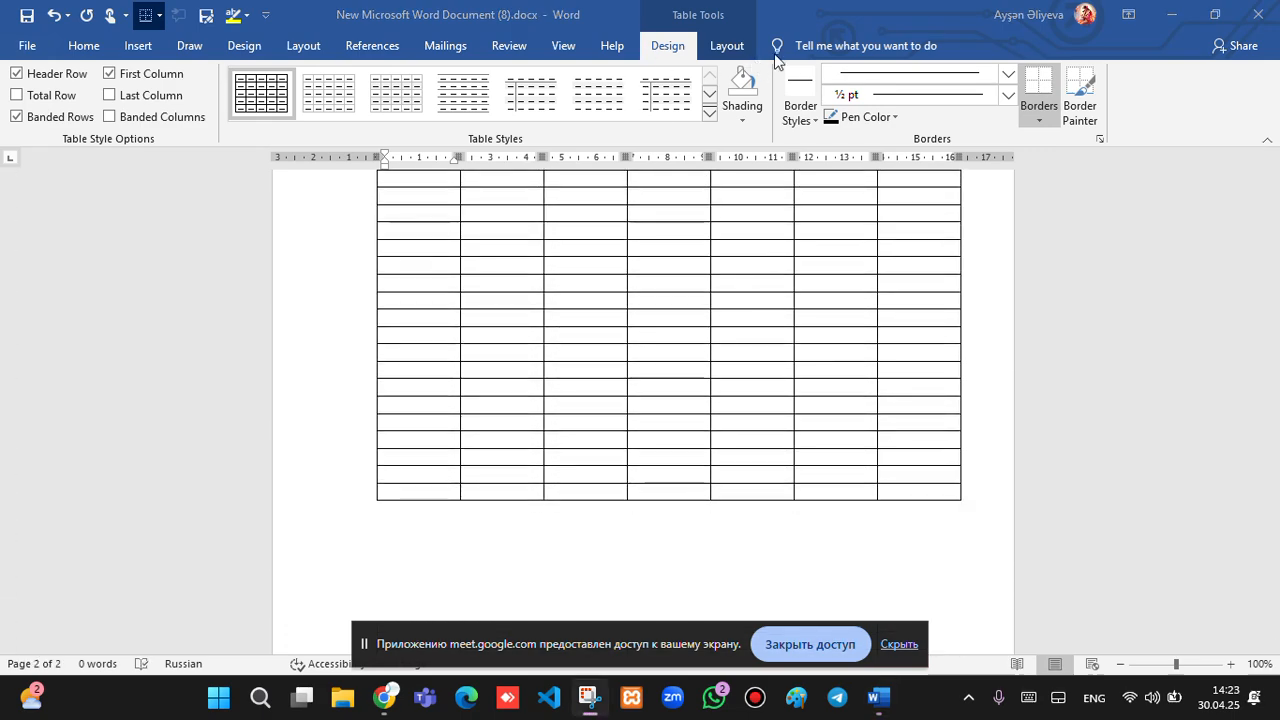
# Return to the table top and type ad and soyad into the first two cells.
pyautogui.click(493, 45)
pyautogui.scroll(-3, 493, 45)
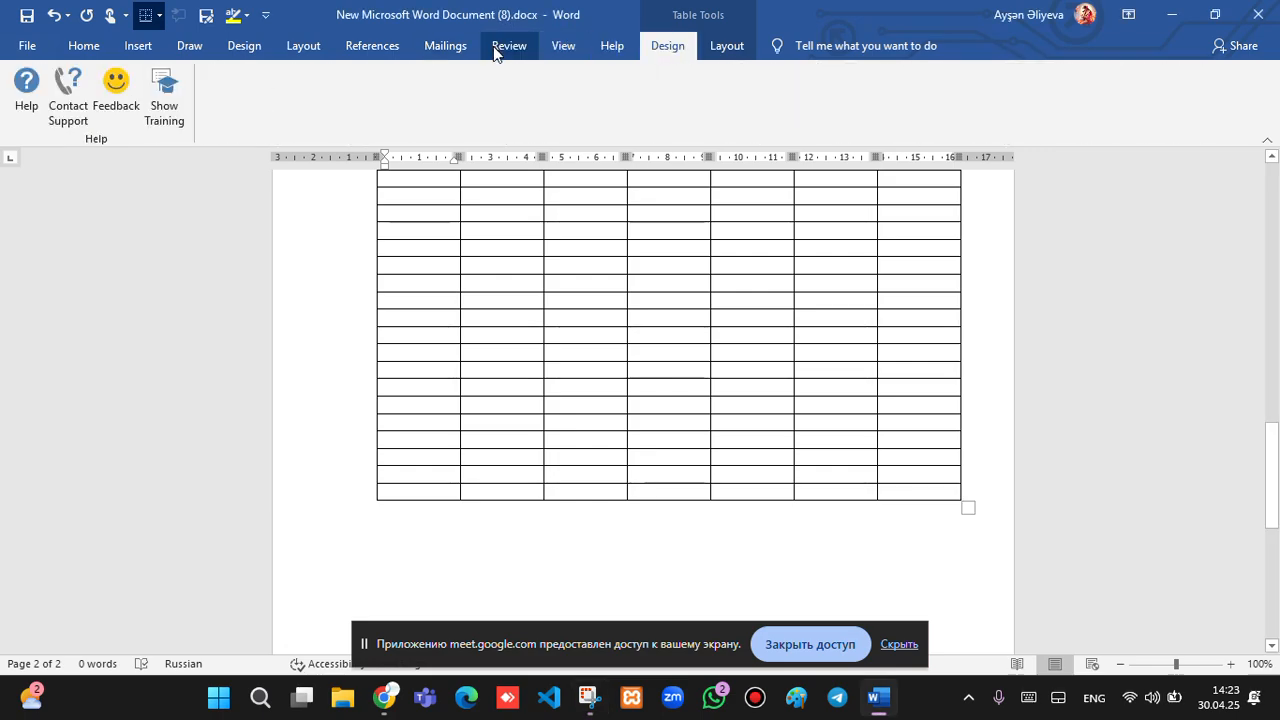
pyautogui.scroll(10, 877, 415)
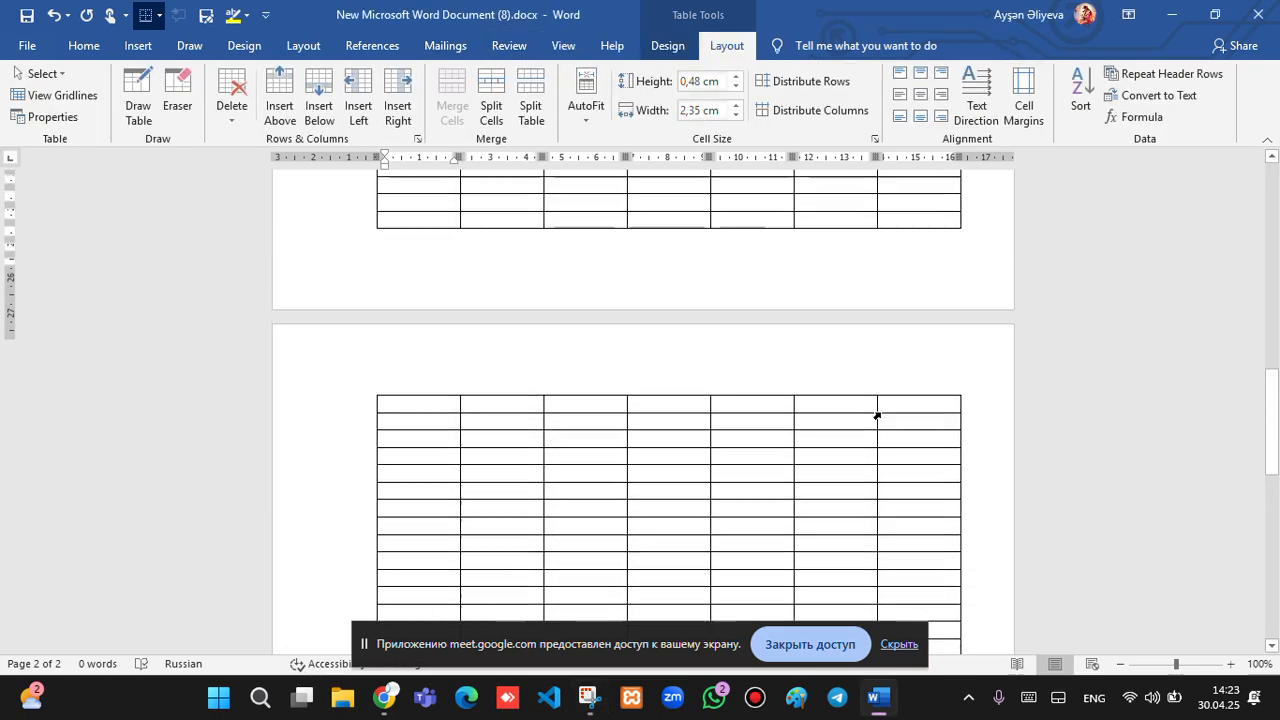
pyautogui.scroll(3, 877, 415)
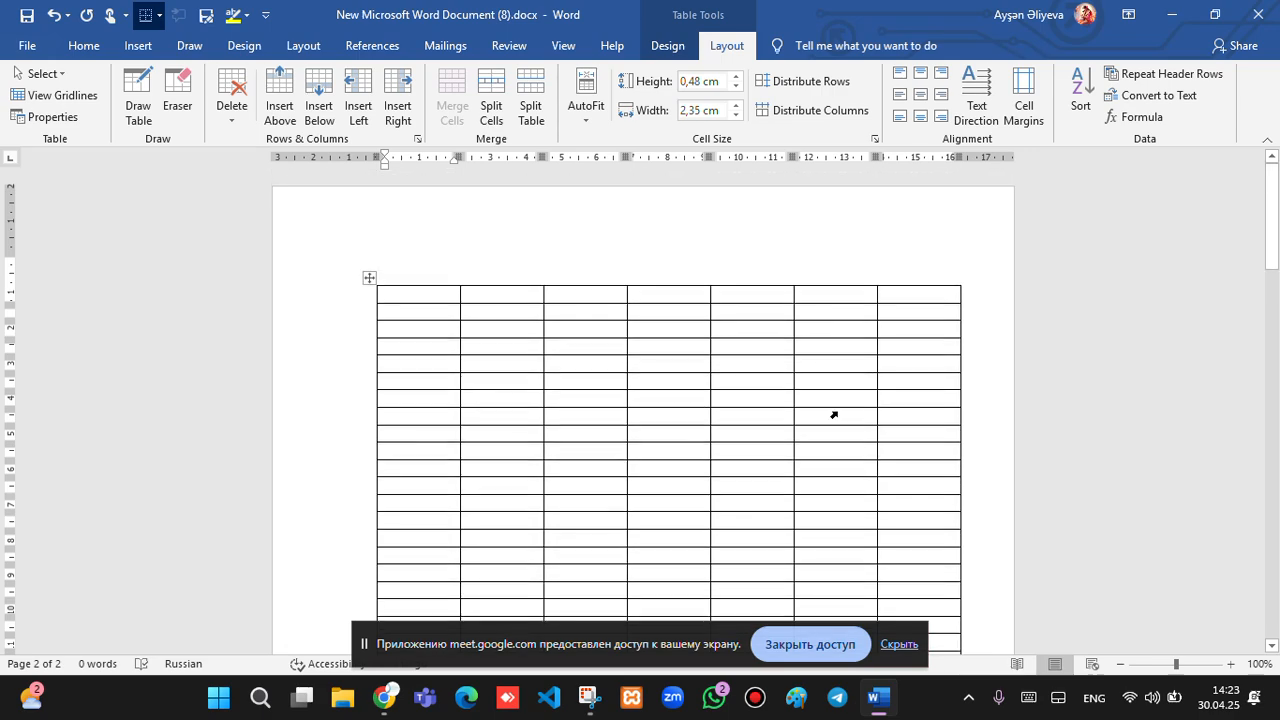
pyautogui.click(427, 295)
pyautogui.write('ad')
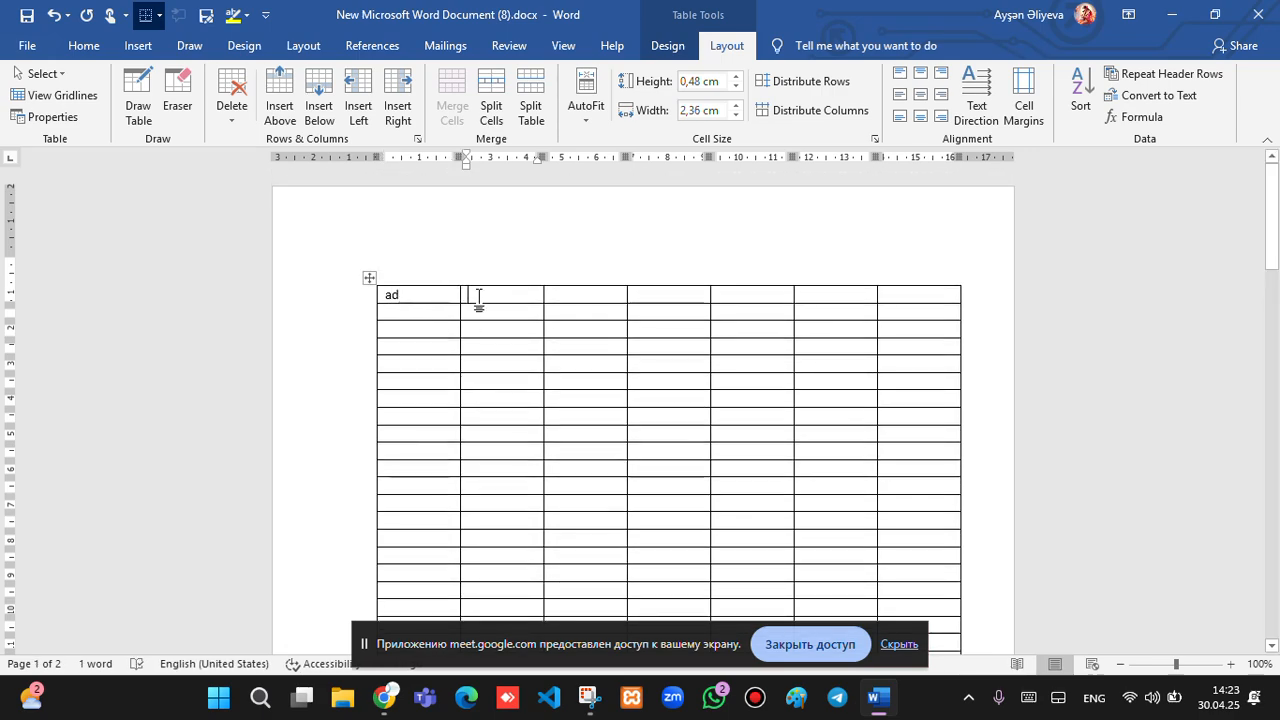
pyautogui.write('soyad')
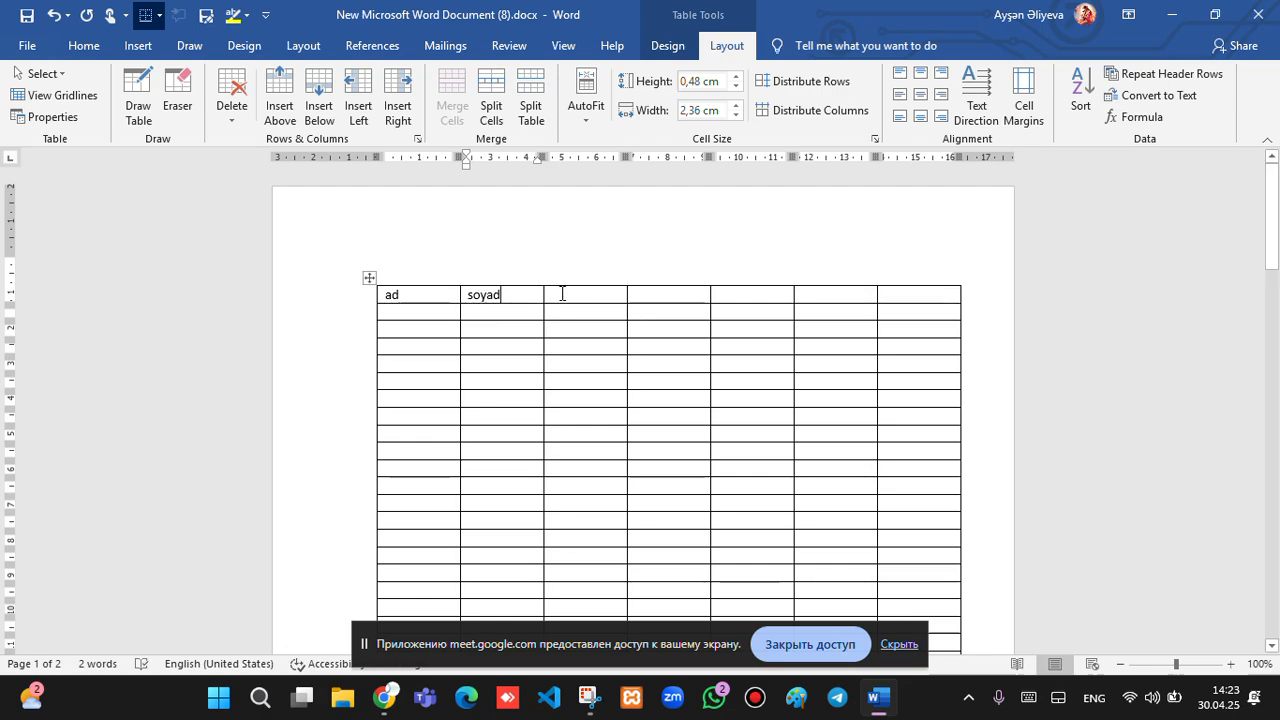
# Type Ata adı and yaş into the third and fourth cells using the Azerbaijani keyboard.
pyautogui.click(562, 293)
pyautogui.write('at')
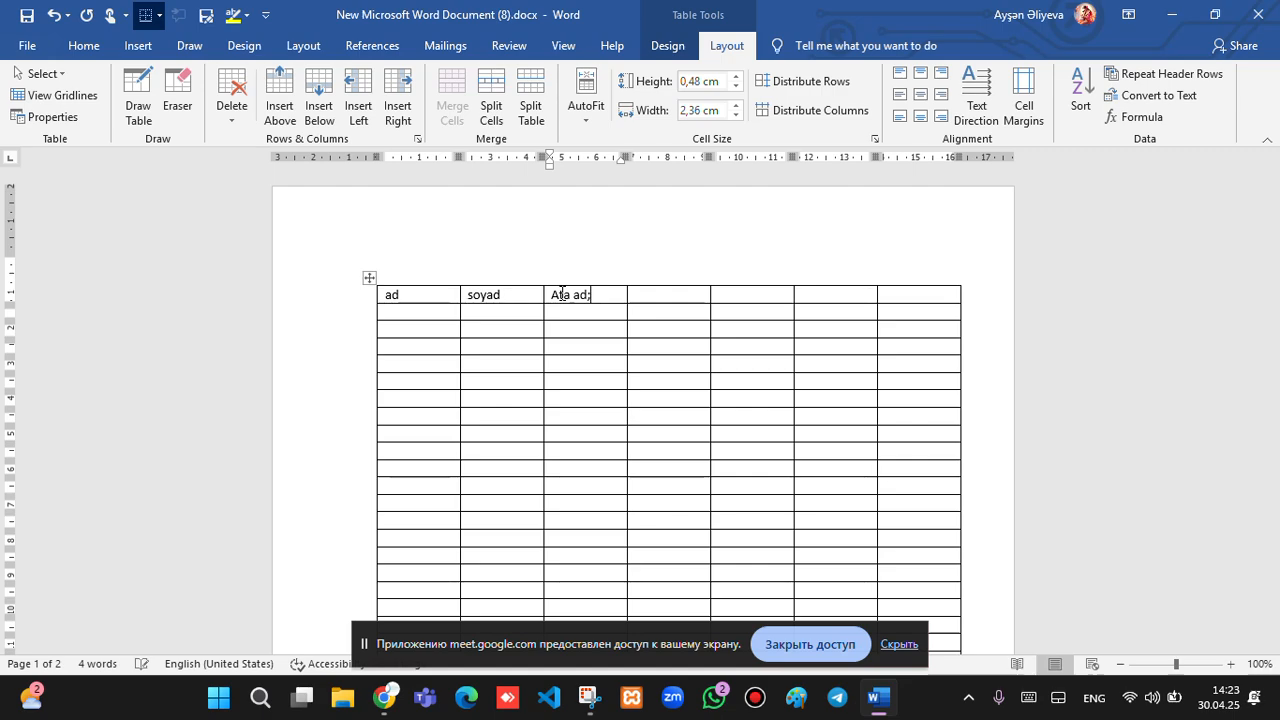
pyautogui.write('a ad')
pyautogui.press('super+space')
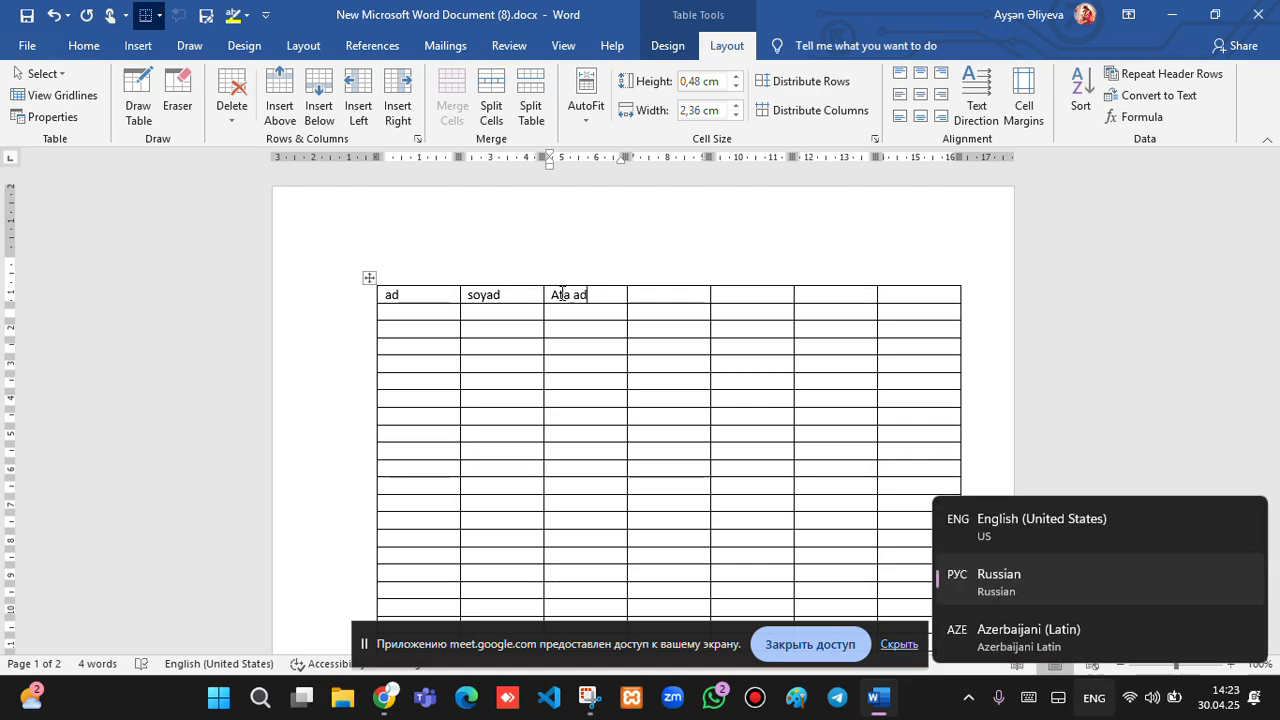
pyautogui.write('ı')
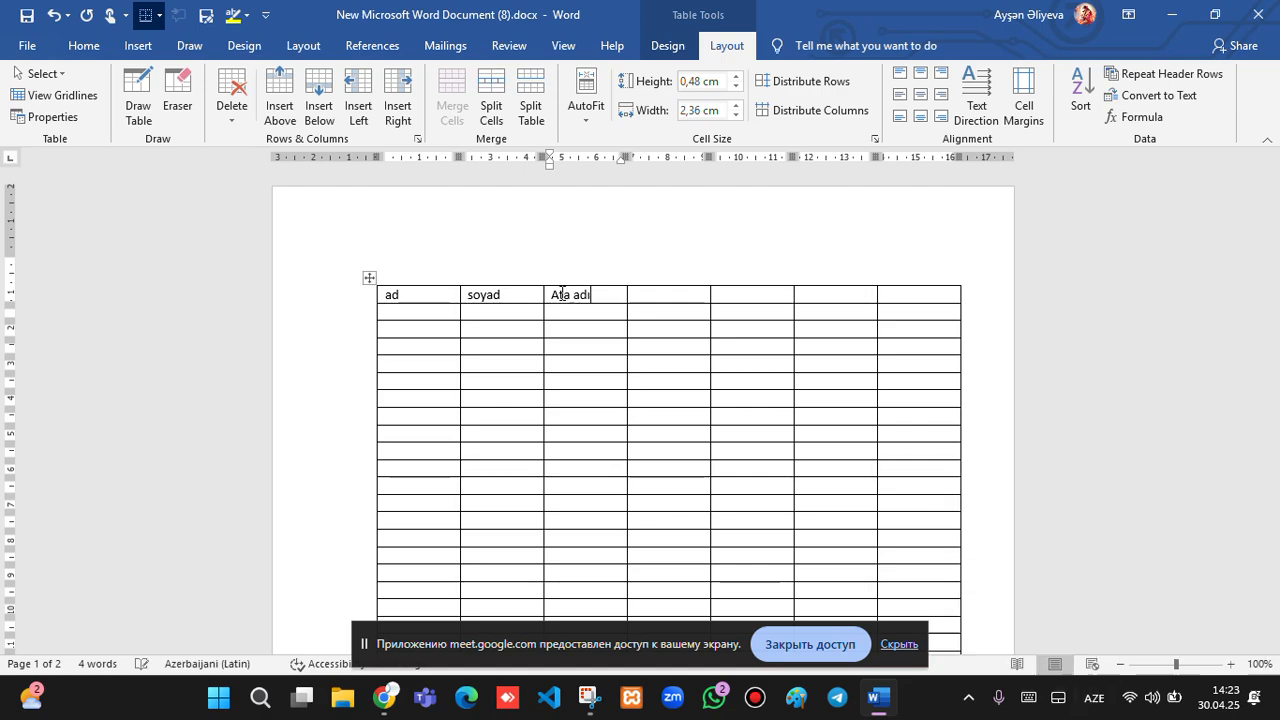
pyautogui.click(650, 298)
pyautogui.write('yaş')
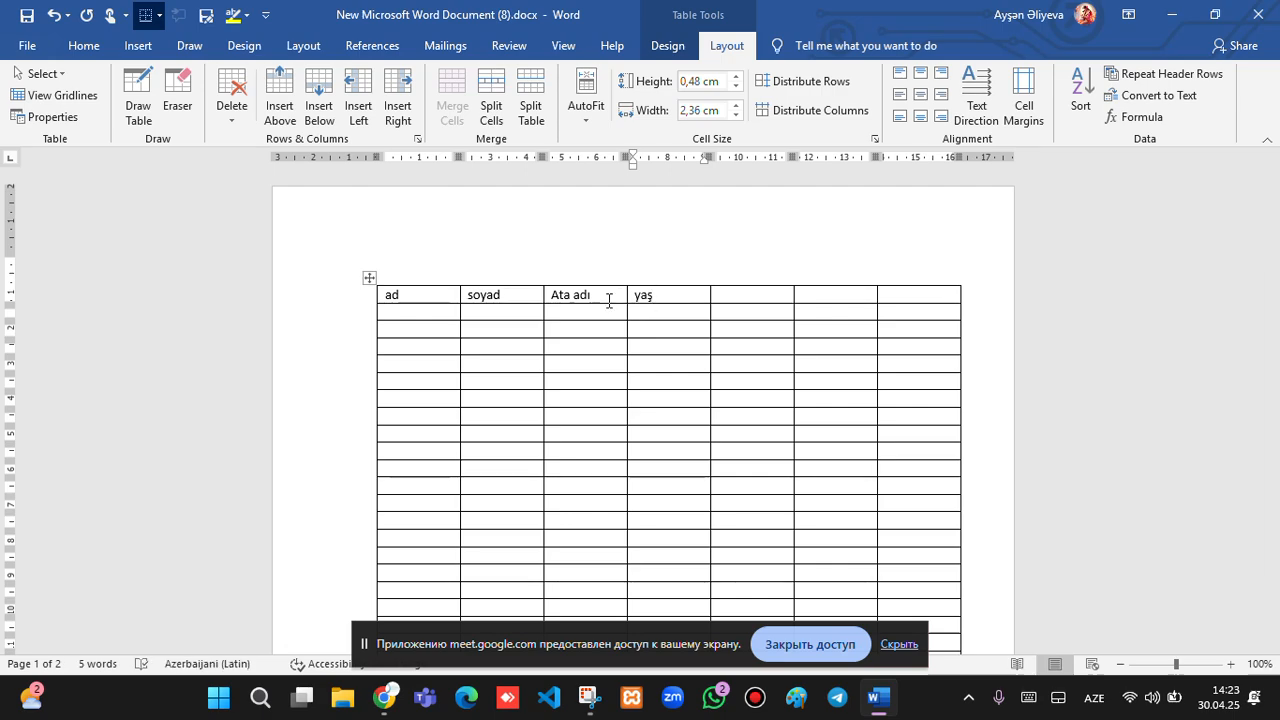
pyautogui.click(349, 294)
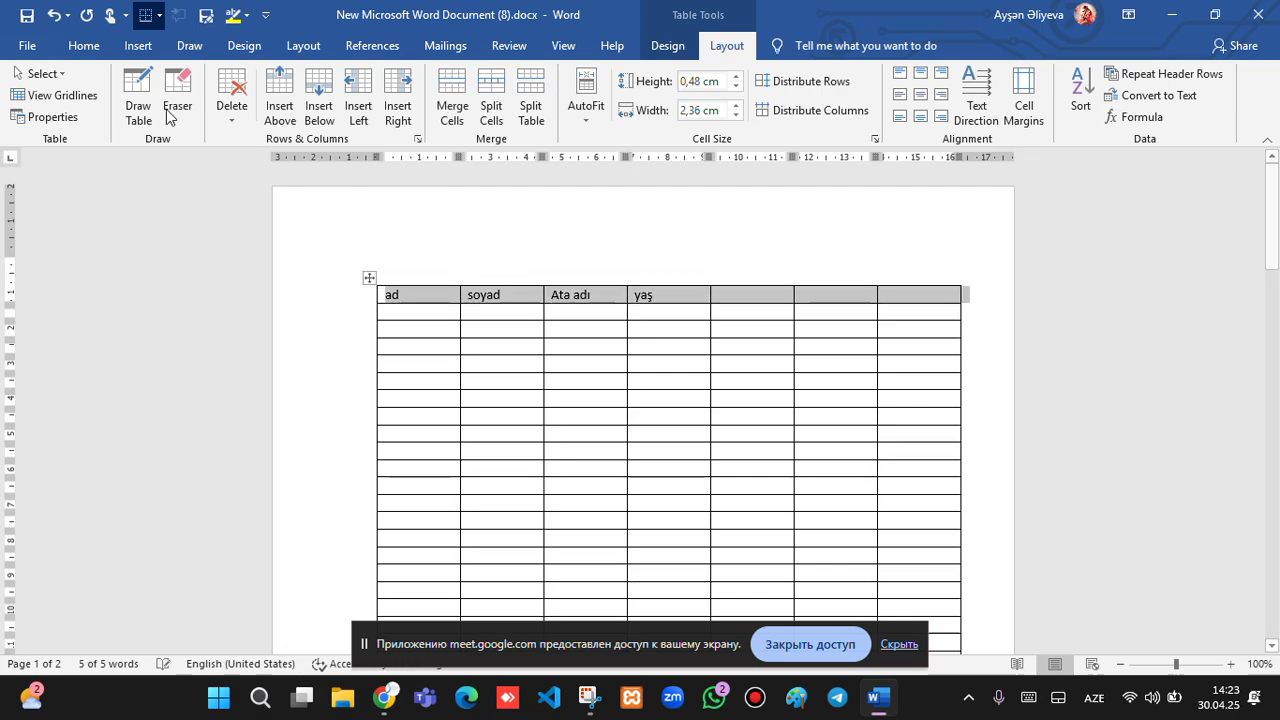
# Make the header text red, size 20 and all uppercase.
pyautogui.click(96, 48)
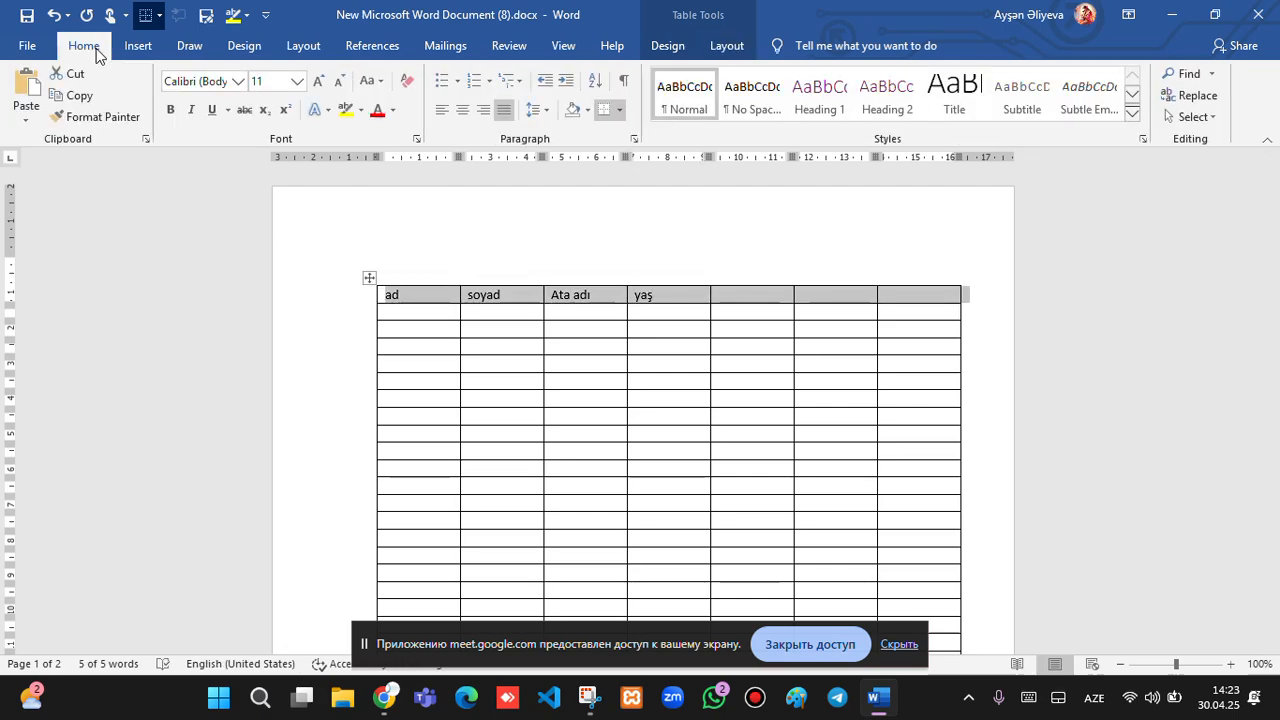
pyautogui.click(378, 113)
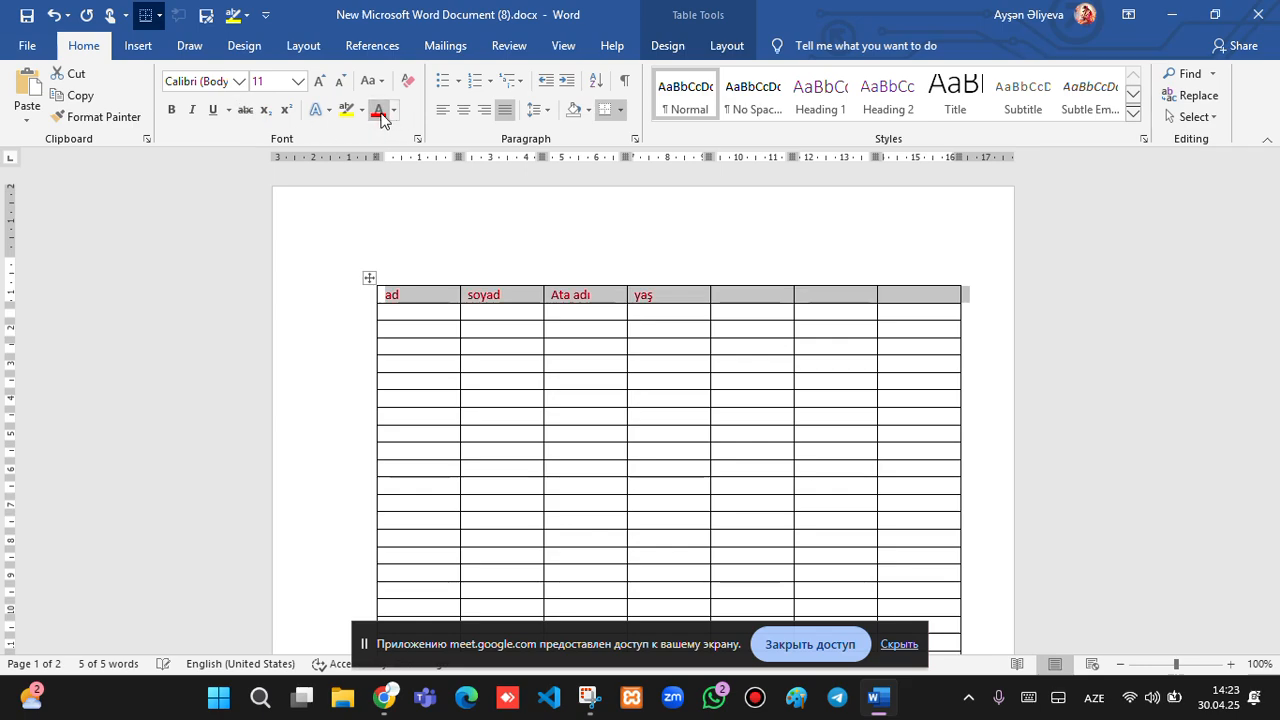
pyautogui.click(319, 81)
pyautogui.click(319, 81)
pyautogui.click(319, 81)
pyautogui.click(319, 81)
pyautogui.click(319, 81)
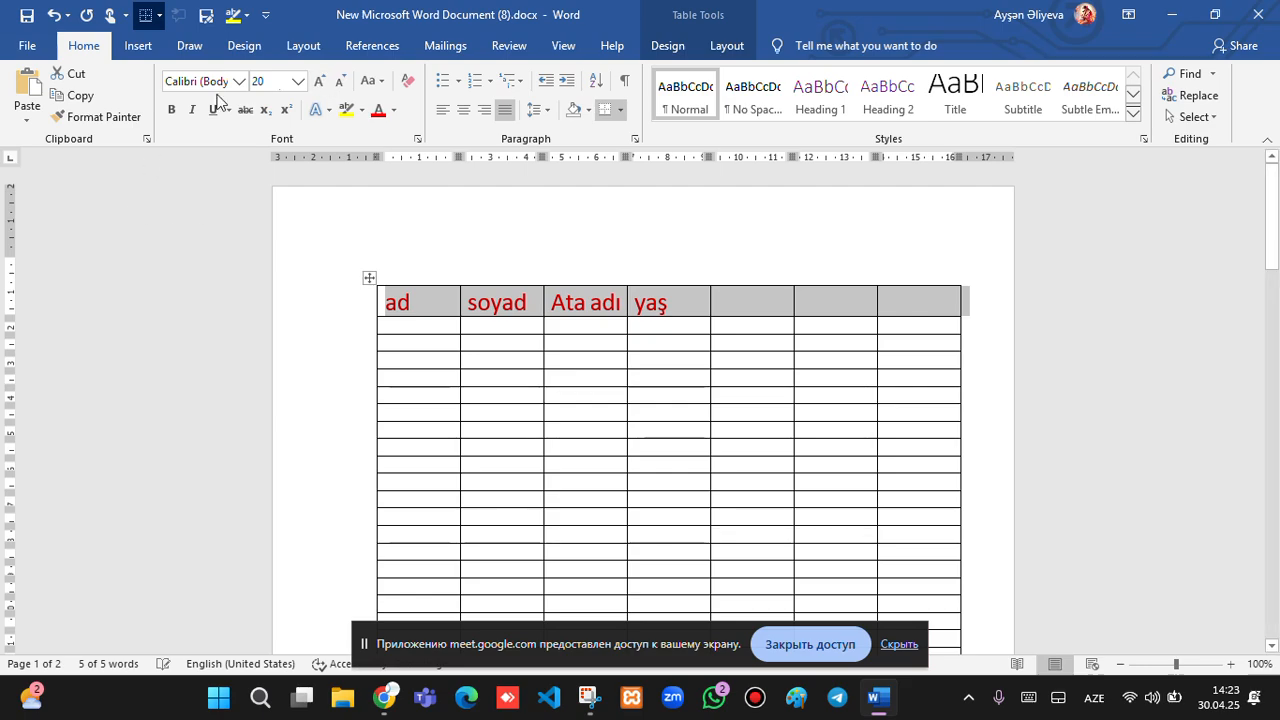
pyautogui.click(369, 81)
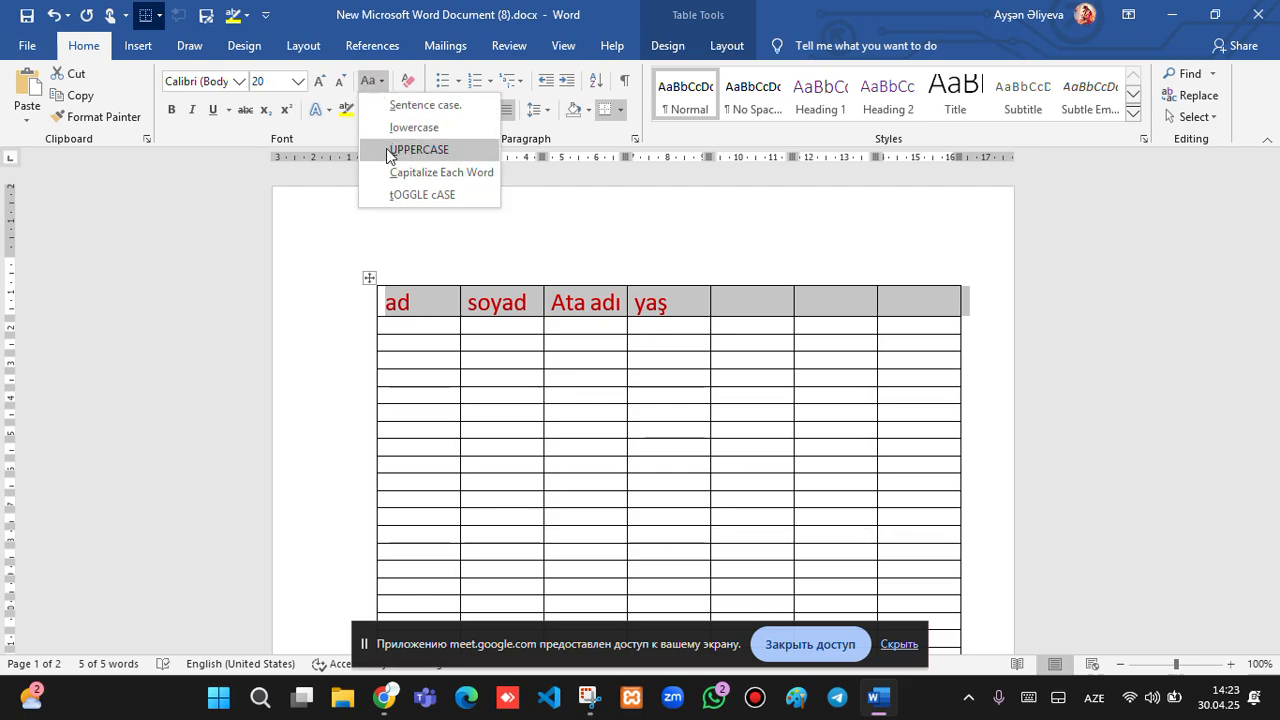
pyautogui.click(386, 148)
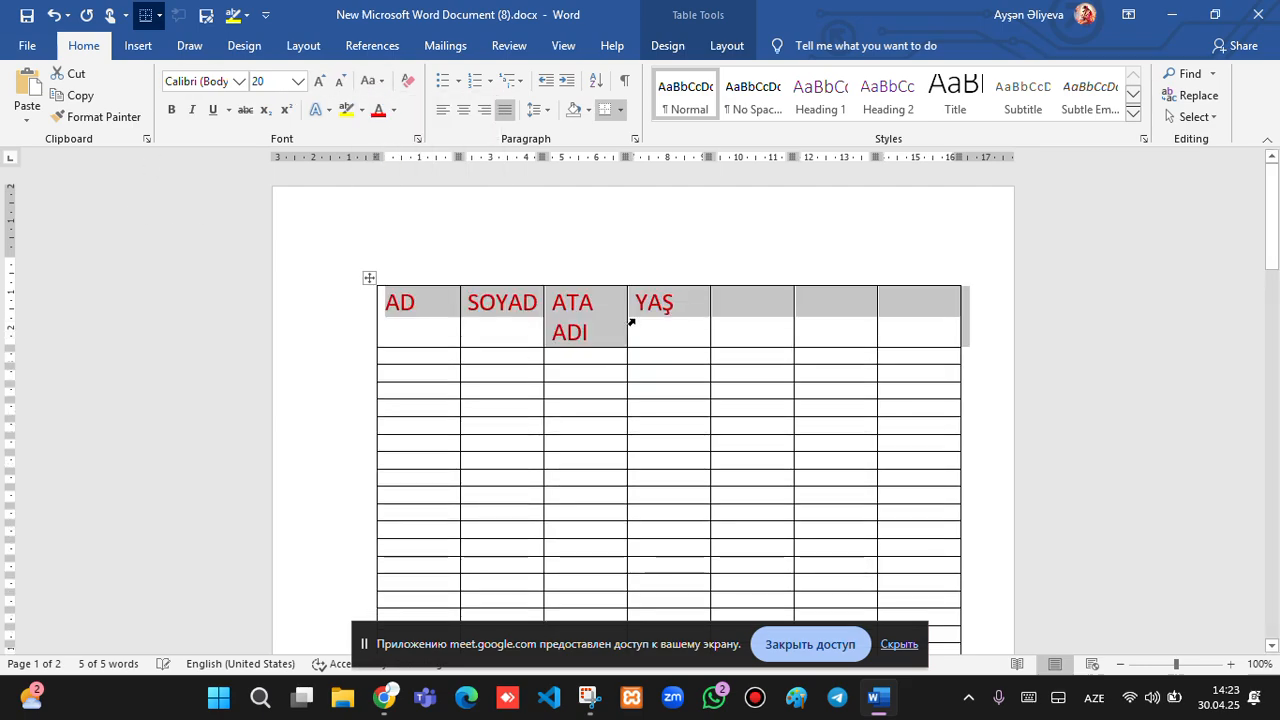
# Widen the ATA ADI column so its heading fits on one line.
pyautogui.moveTo(626, 308); pyautogui.dragTo(650, 300)
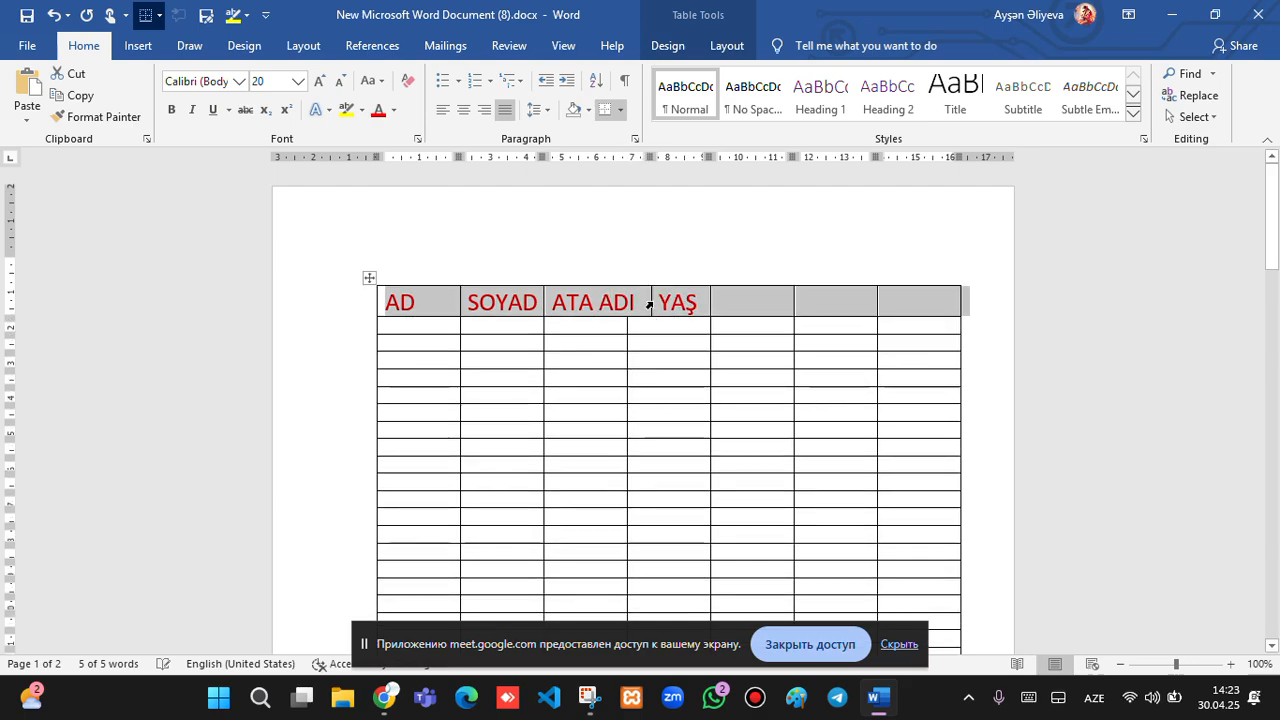
pyautogui.click(651, 300)
pyautogui.hotkey('ctrl', 'z')
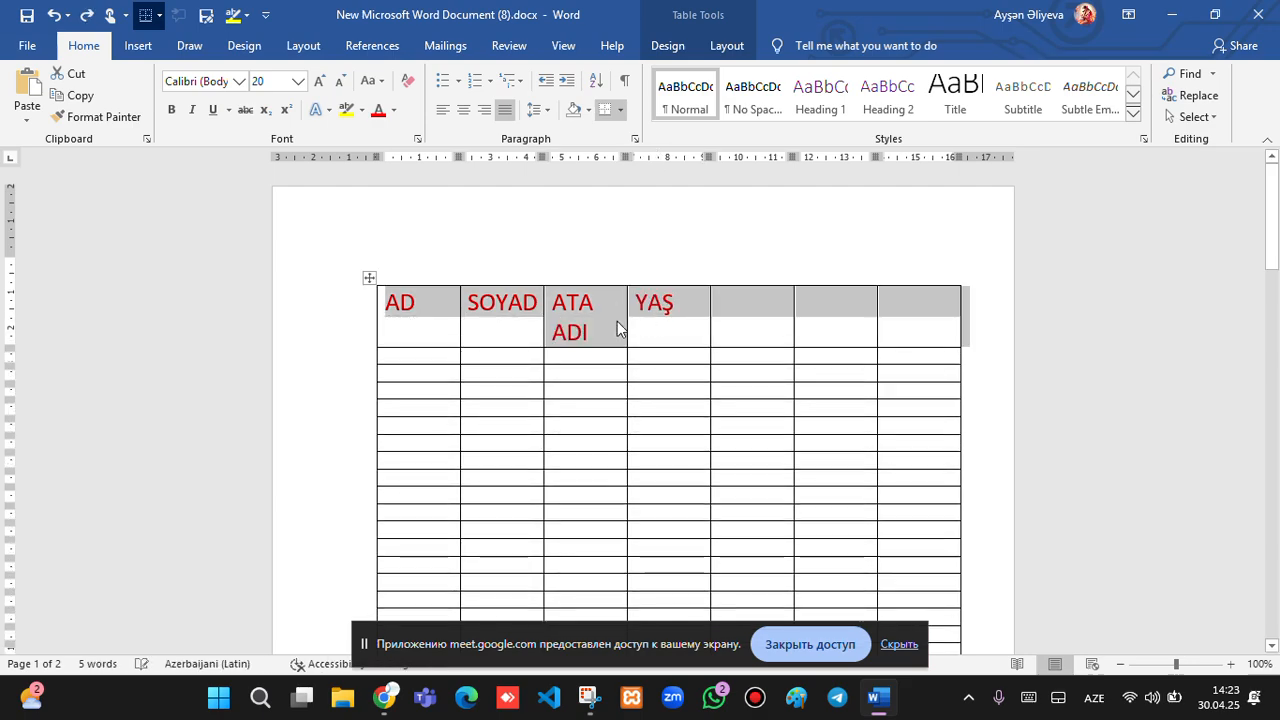
pyautogui.click(623, 340)
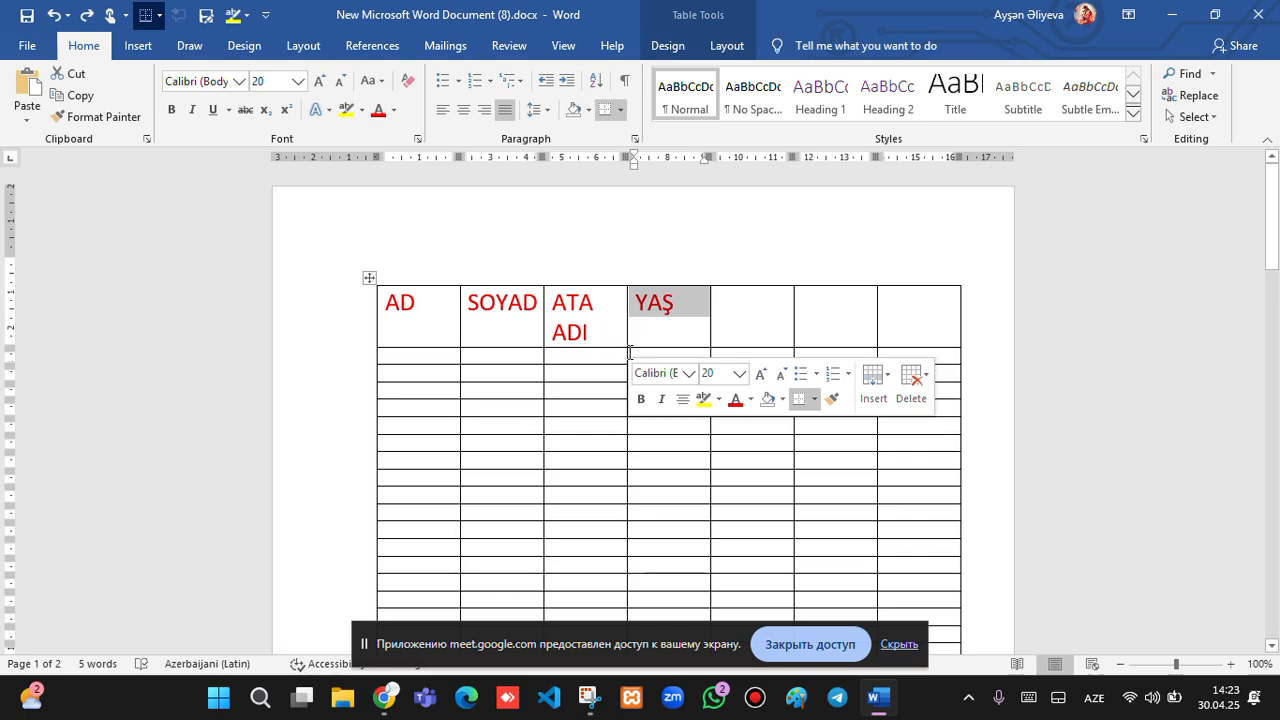
pyautogui.moveTo(629, 352); pyautogui.dragTo(648, 356)
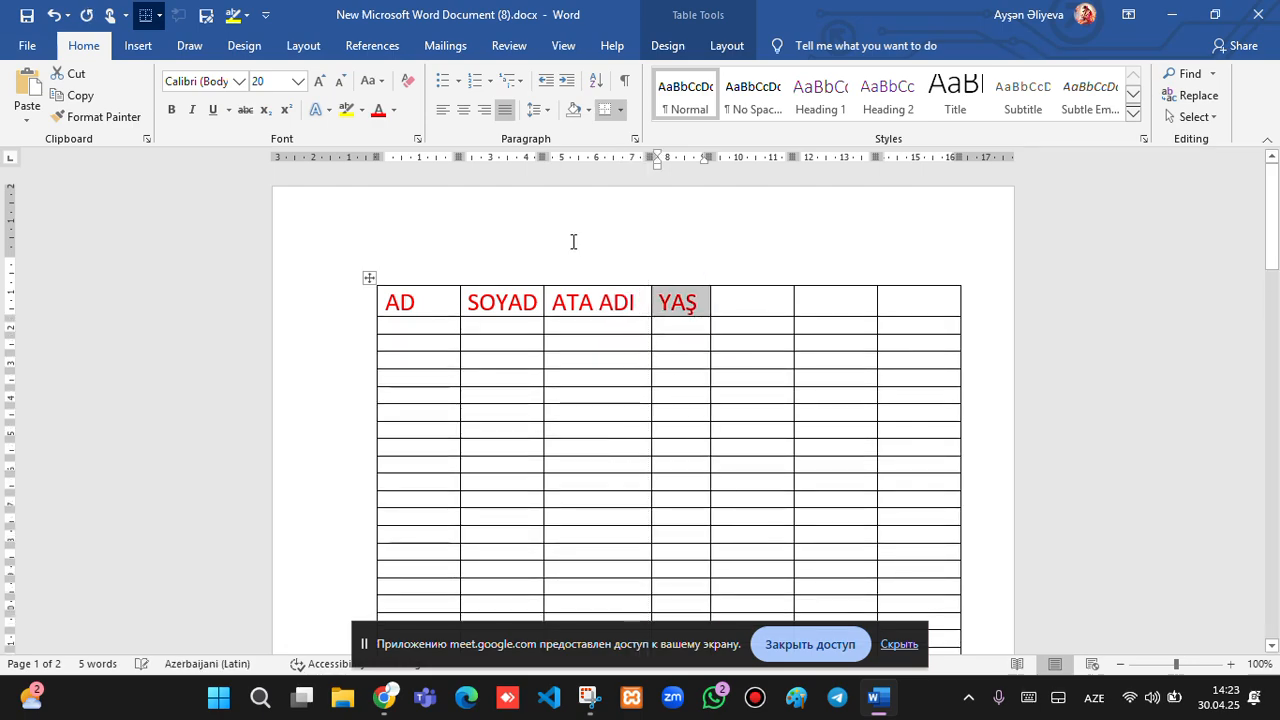
pyautogui.click(334, 301)
pyautogui.hotkey('ctrl', 'c')
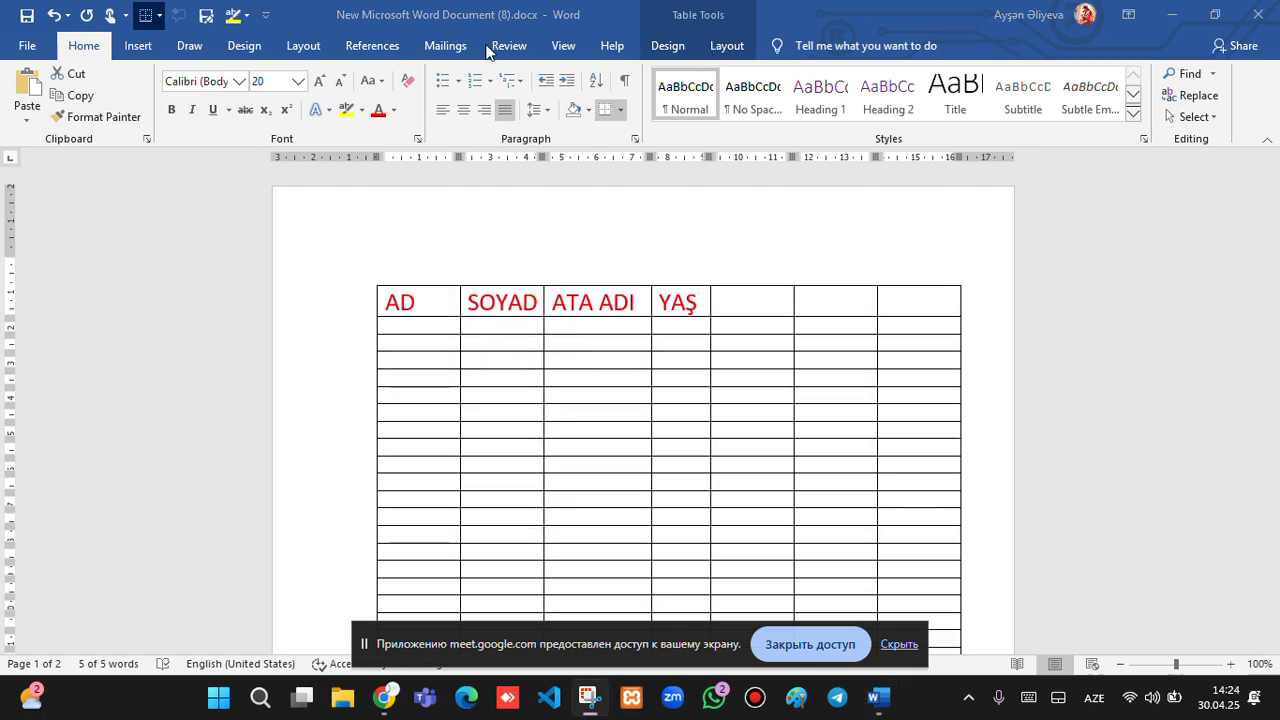
# Apply Yellow shading from Standard Colors behind the AD, SOYAD, ATA ADI, YAŞ header row.
pyautogui.scroll(-1, 489, 54)
pyautogui.scroll(-2, 489, 54)
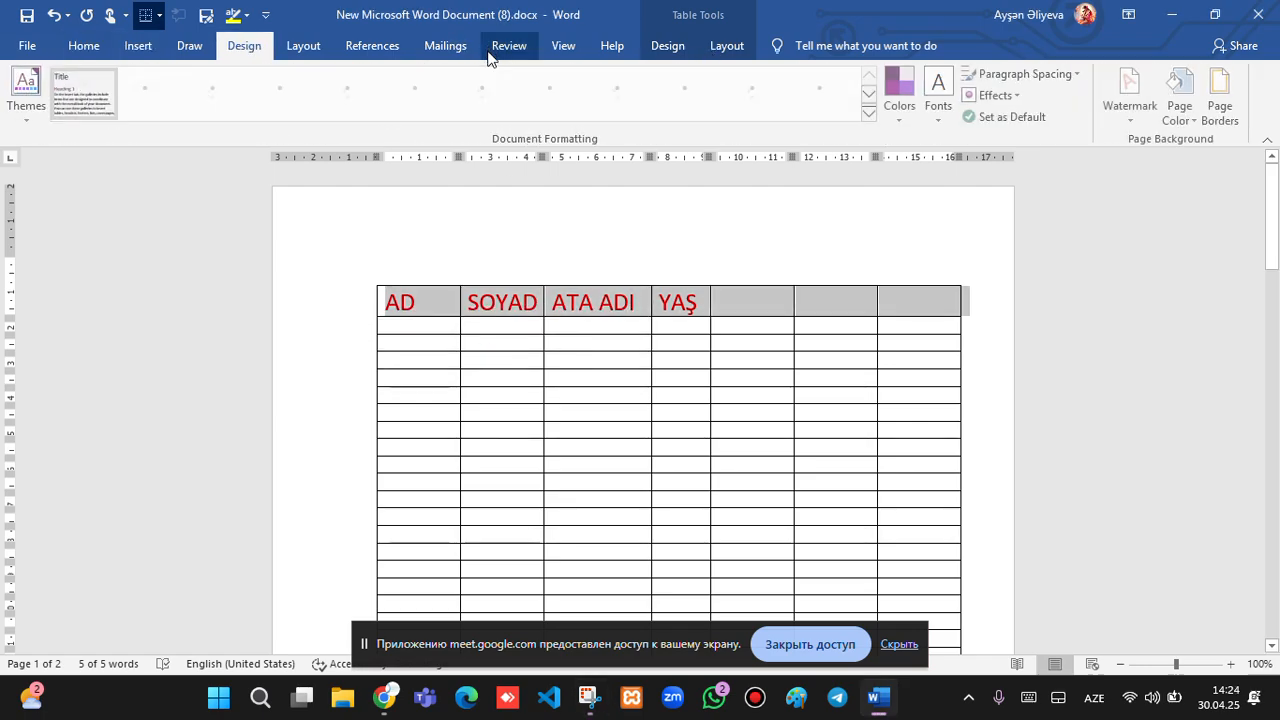
pyautogui.scroll(3, 489, 54)
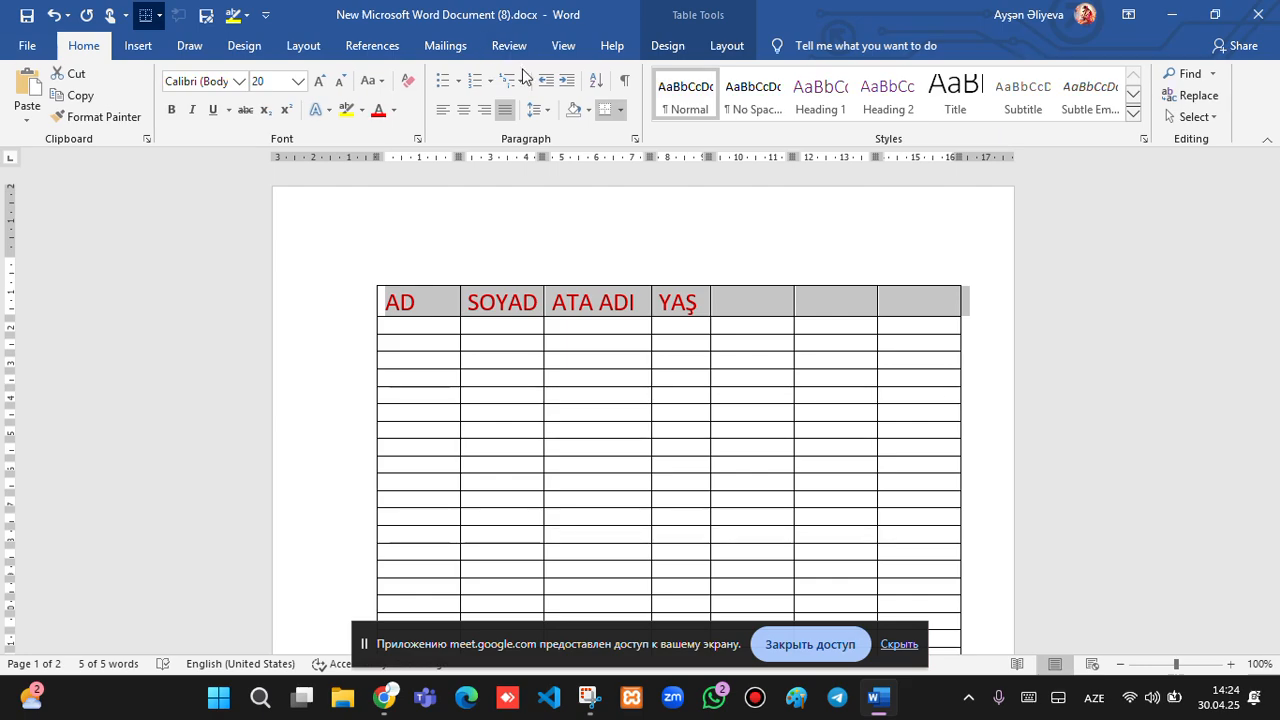
pyautogui.scroll(-1, 507, 57)
pyautogui.scroll(-5, 507, 57)
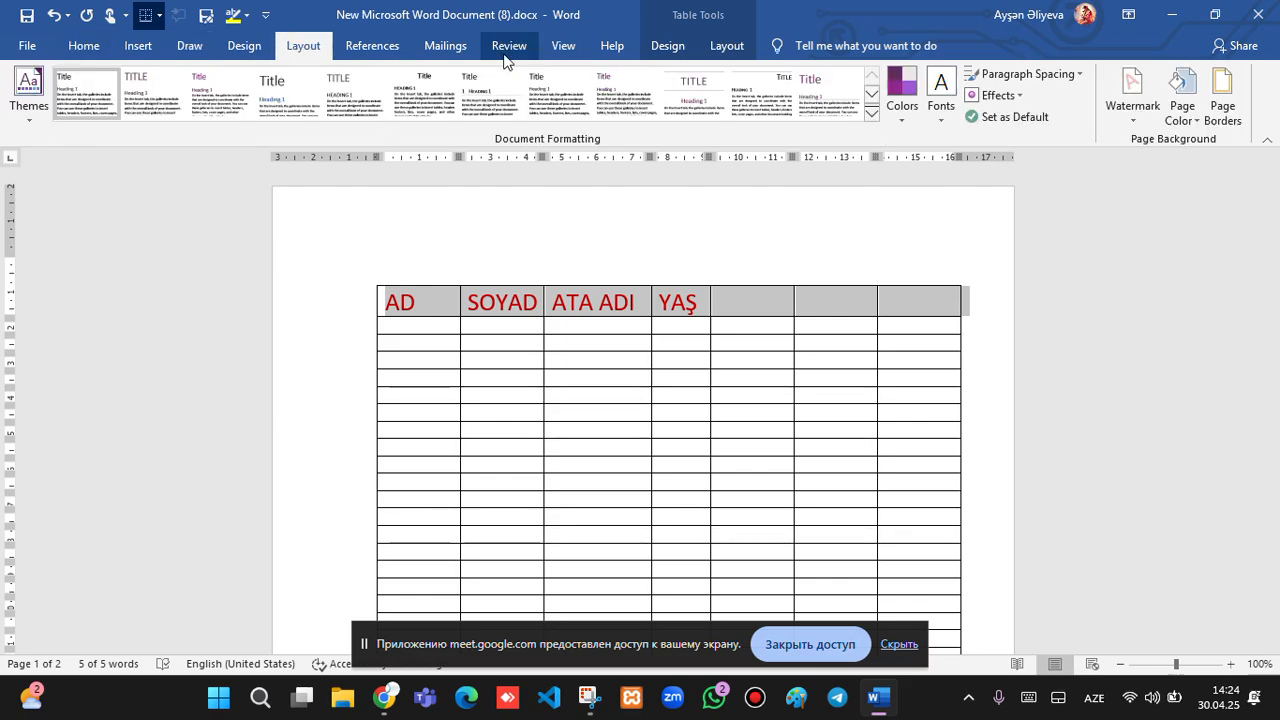
pyautogui.scroll(-2, 507, 57)
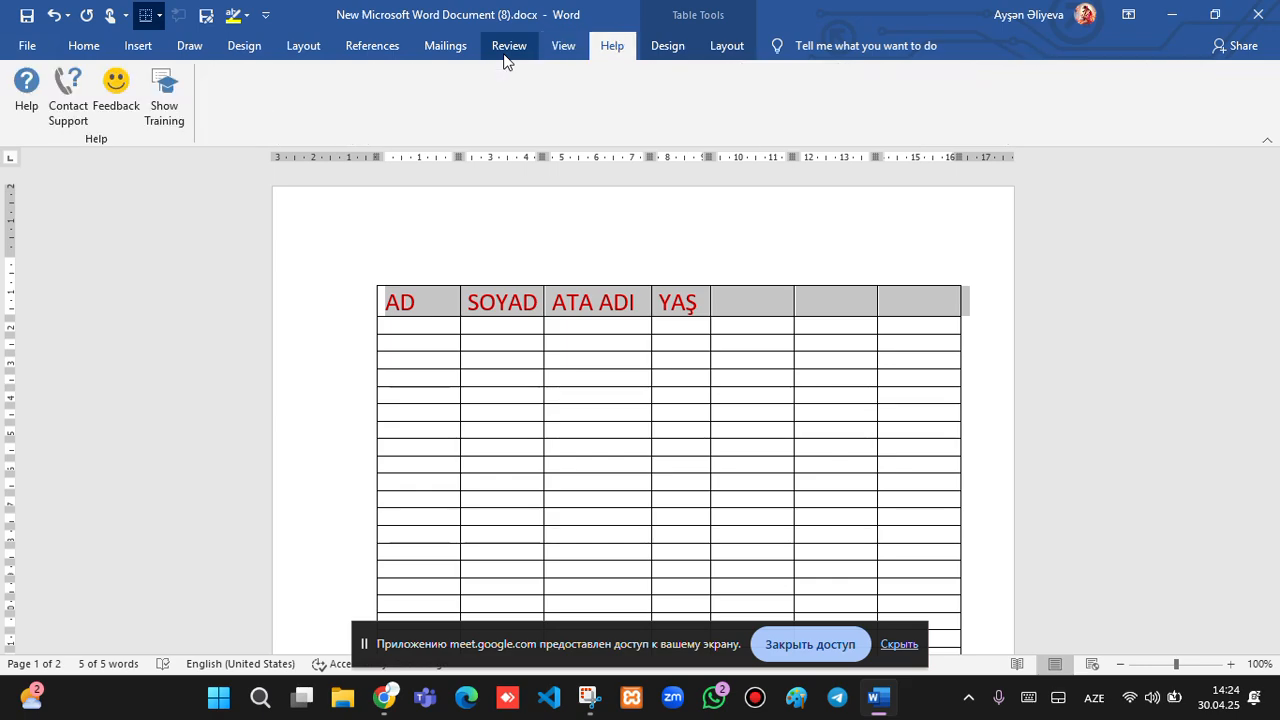
pyautogui.scroll(-1, 507, 57)
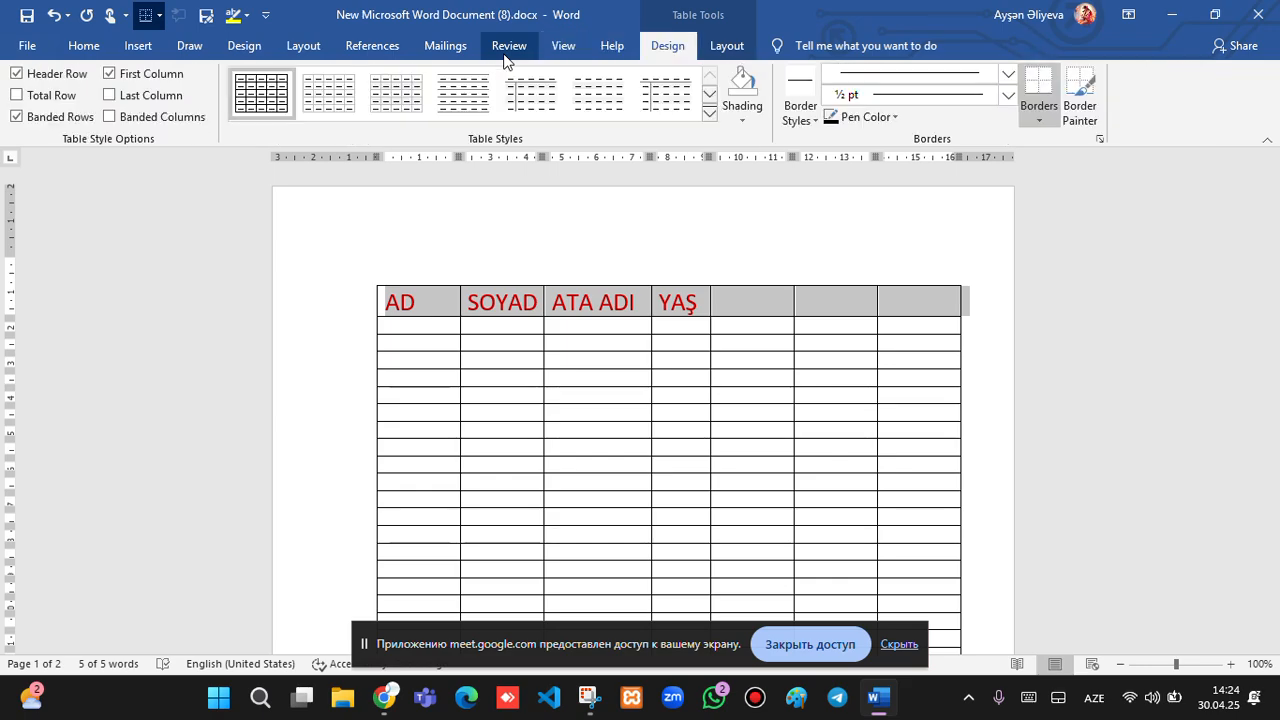
pyautogui.click(743, 124)
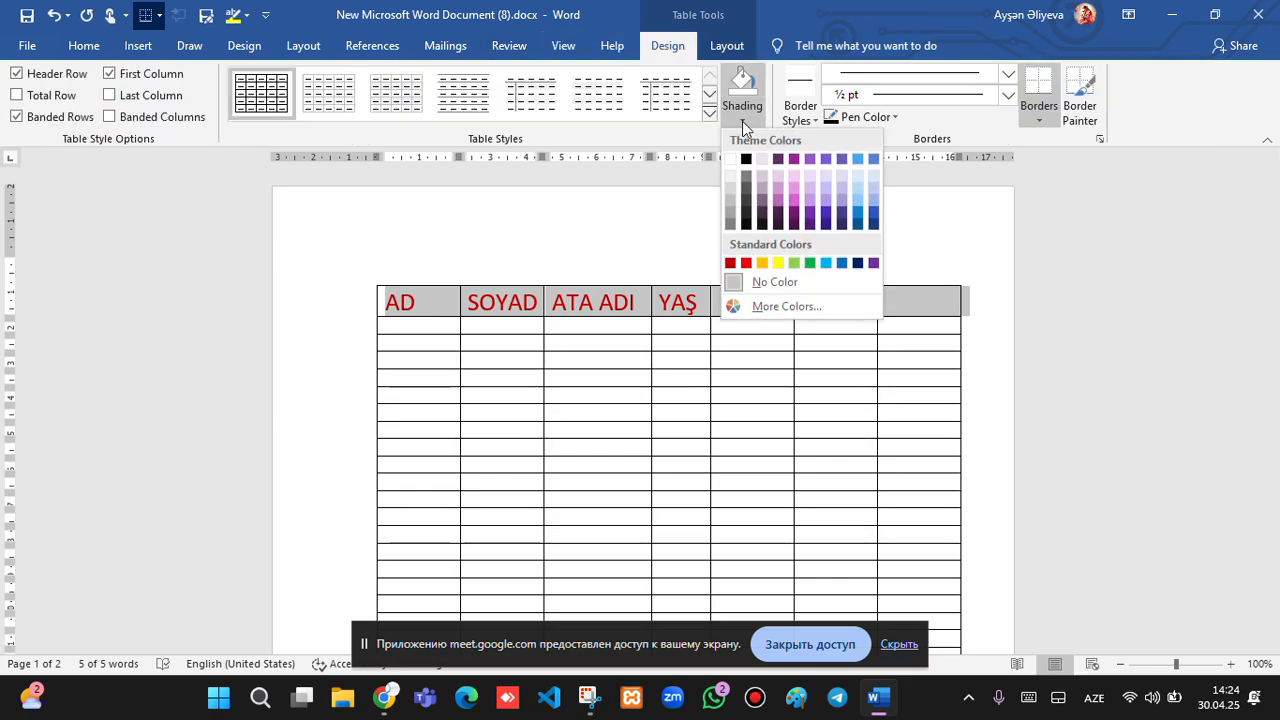
pyautogui.click(778, 262)
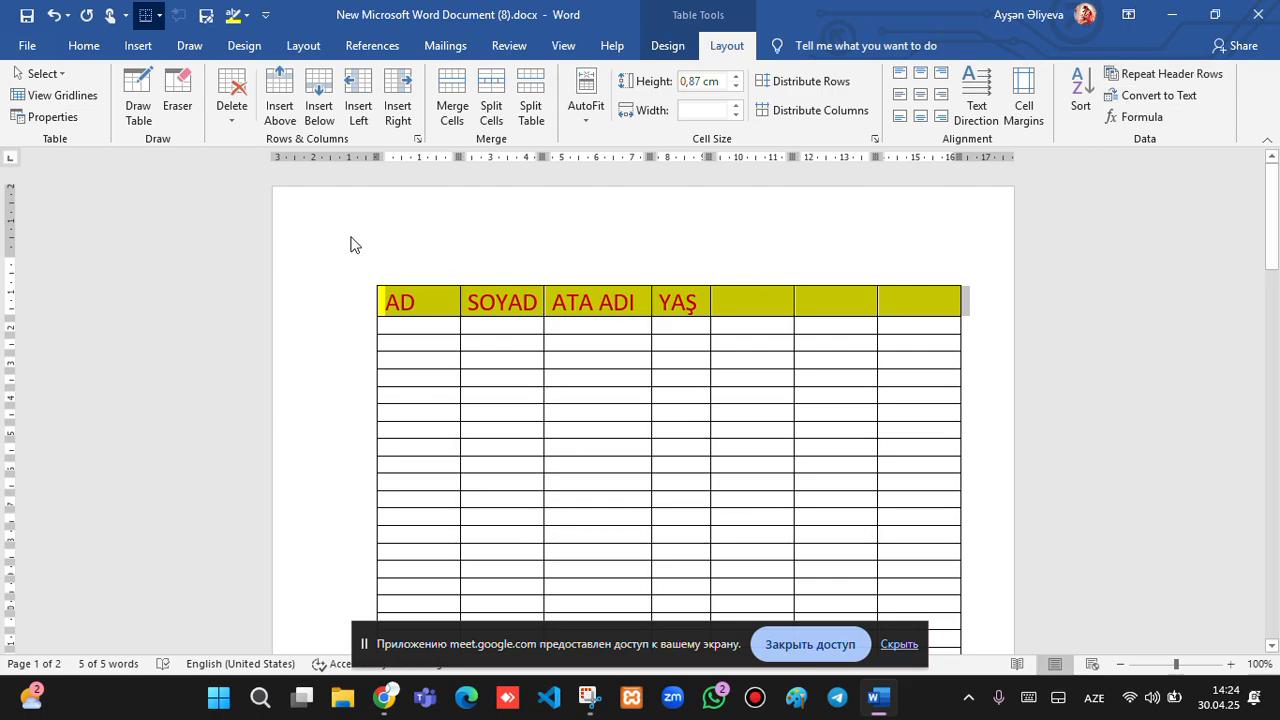
# Paste a copy of the header row at the top of page 2 and type 1 below it.
pyautogui.click(352, 316)
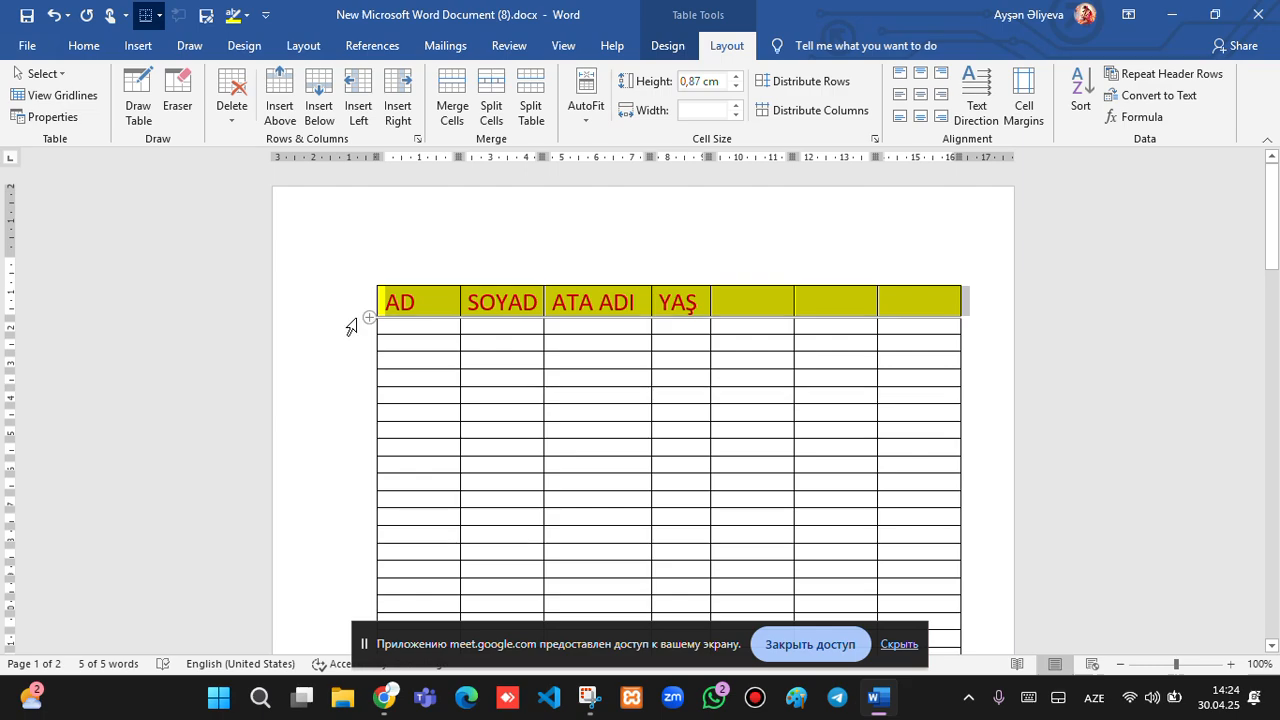
pyautogui.scroll(-5, 583, 369)
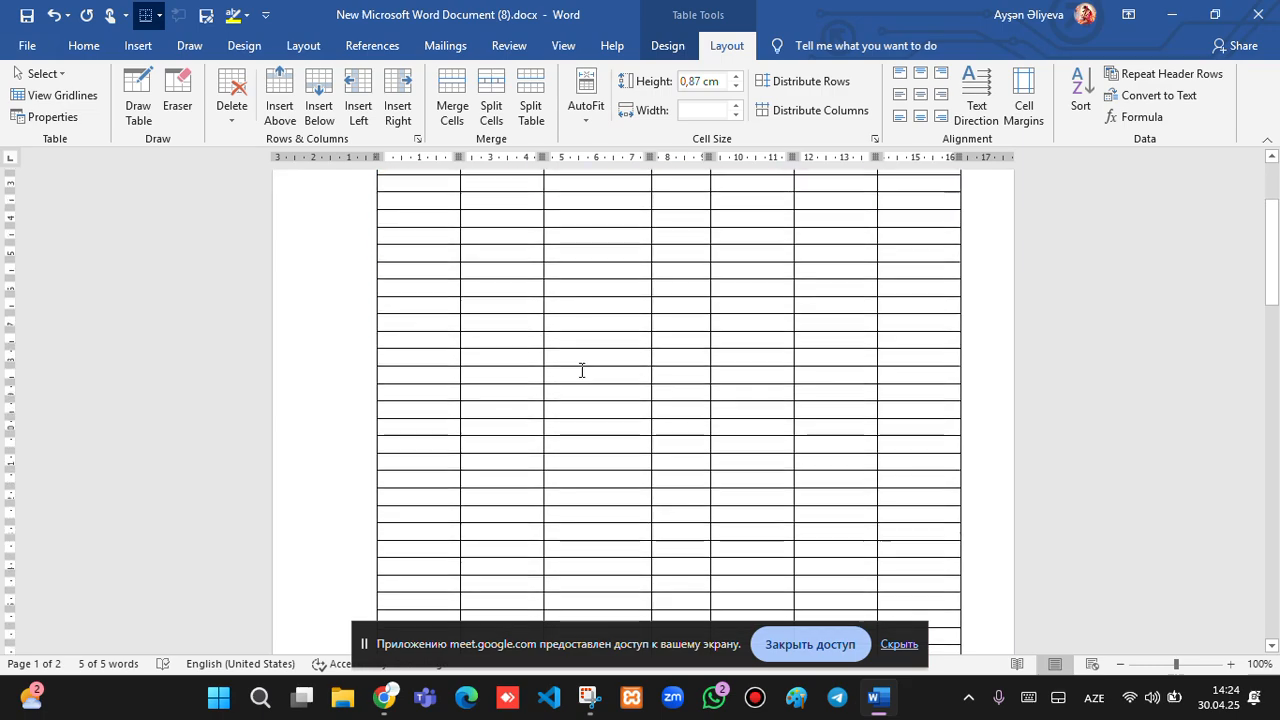
pyautogui.scroll(-8, 534, 443)
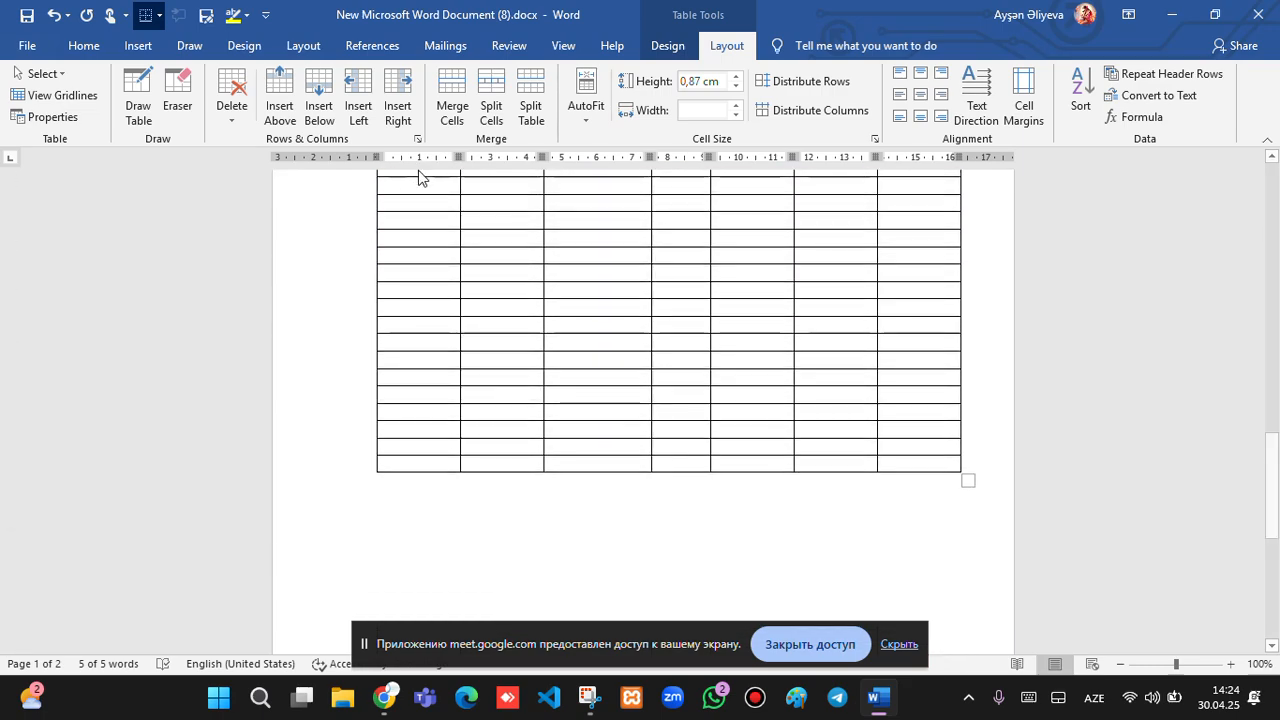
pyautogui.scroll(3, 425, 221)
pyautogui.scroll(1, 425, 221)
pyautogui.click(425, 346)
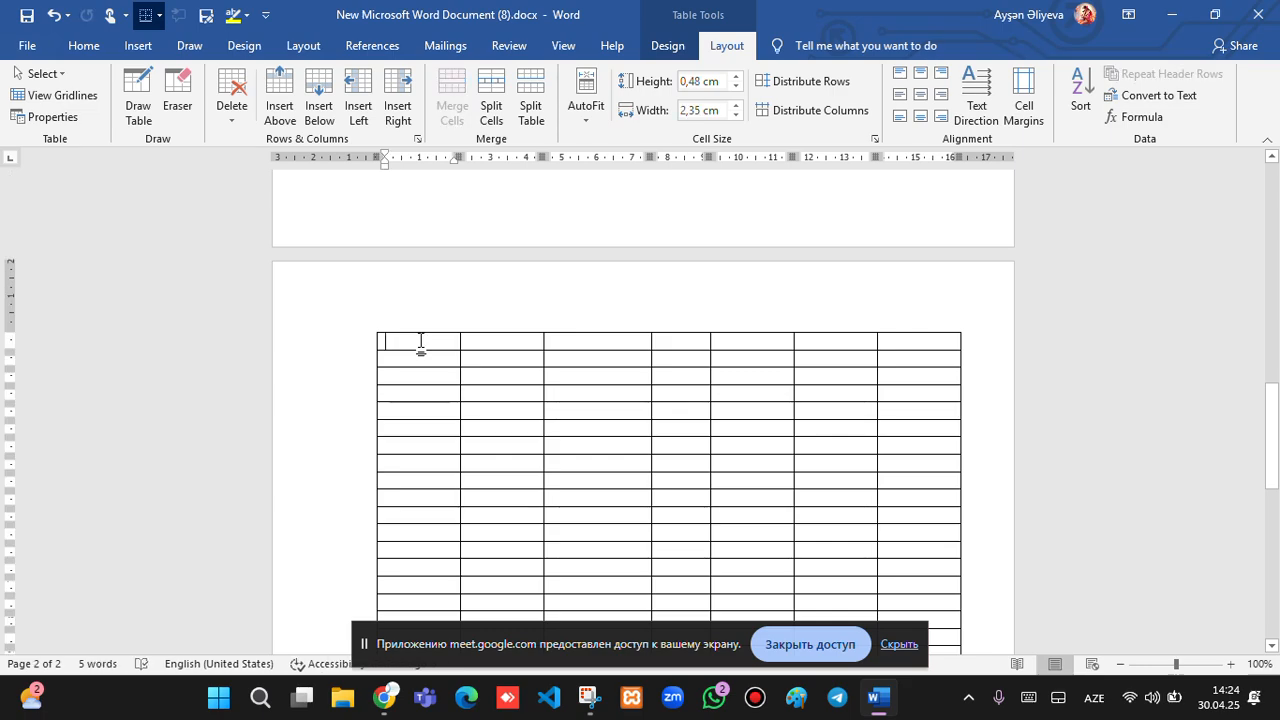
pyautogui.hotkey('ctrl', 'v')
pyautogui.click(420, 377)
pyautogui.write('1')
# Type 50 in page 1's last row and insert an empty row below it.
pyautogui.scroll(2, 396, 300)
pyautogui.click(416, 290)
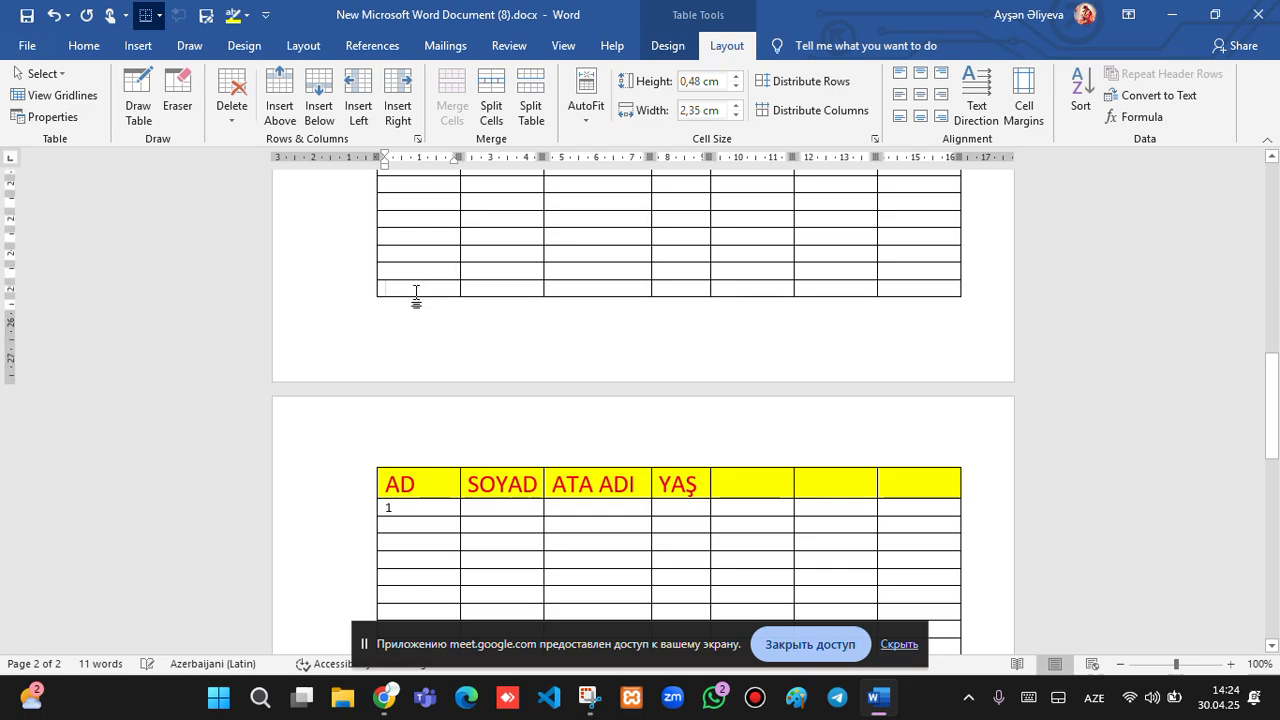
pyautogui.write('50')
pyautogui.click(515, 297)
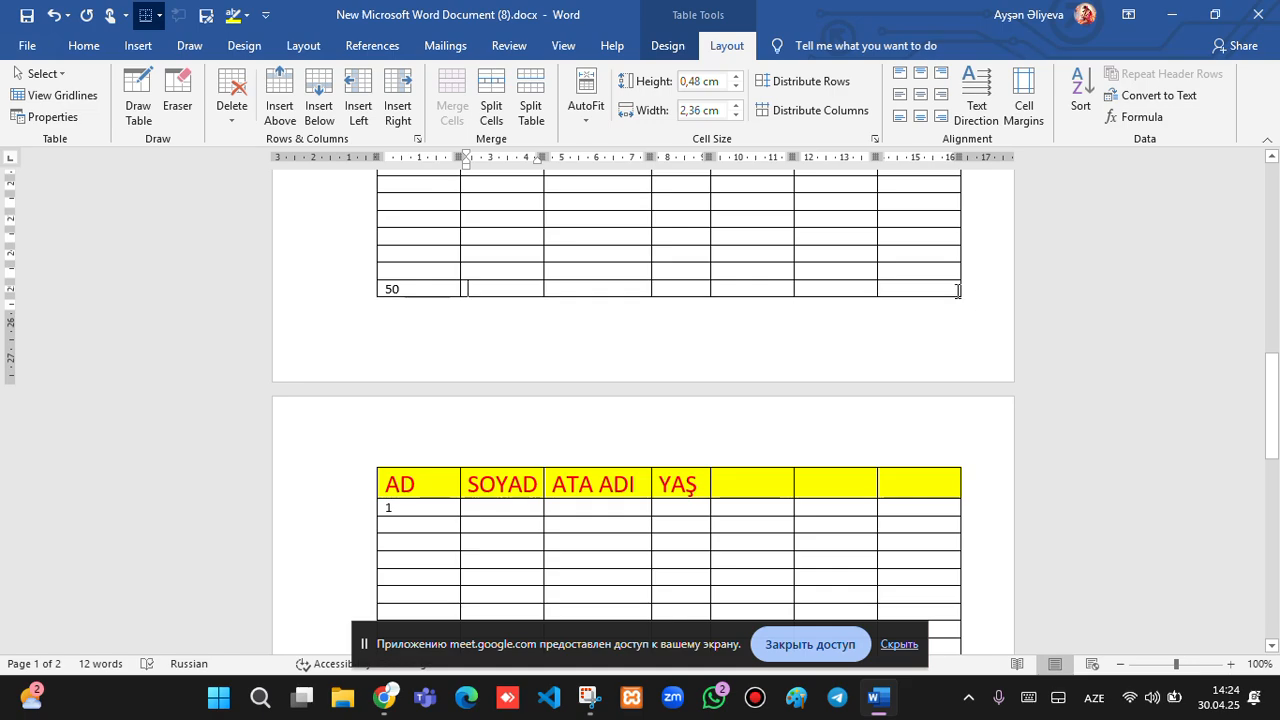
pyautogui.click(957, 291)
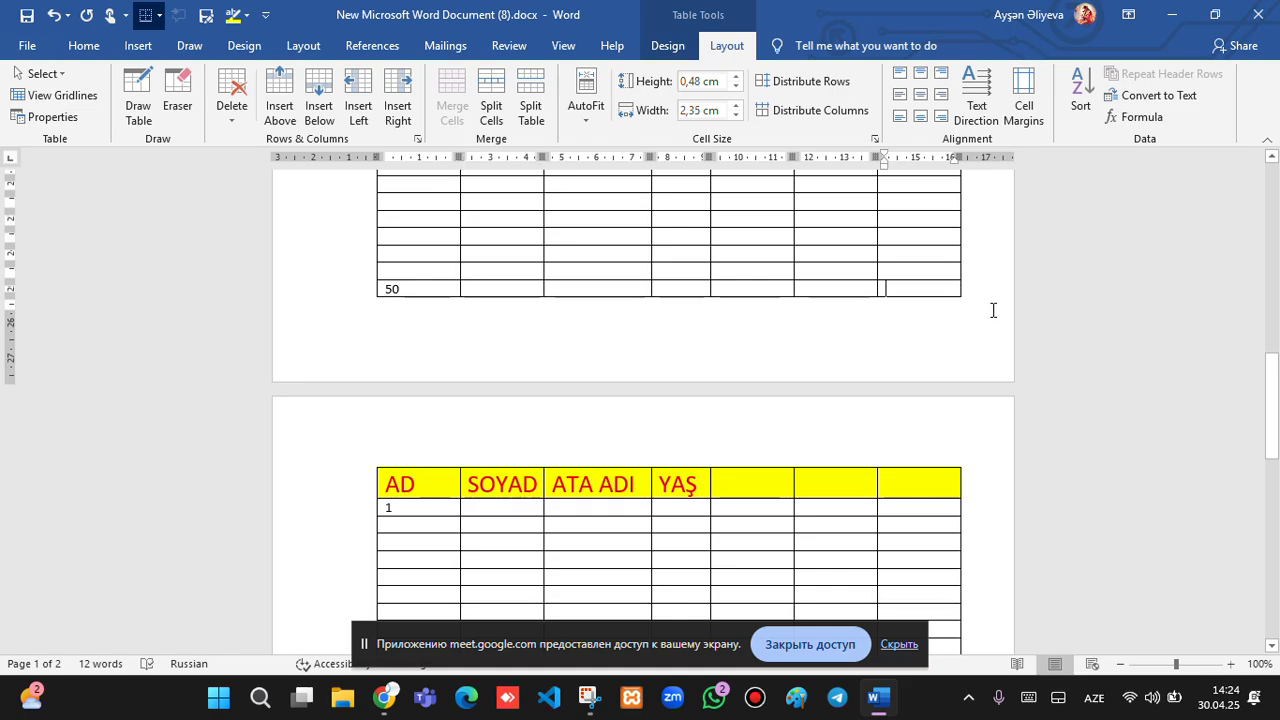
pyautogui.press('Tab')
pyautogui.press('Tab')
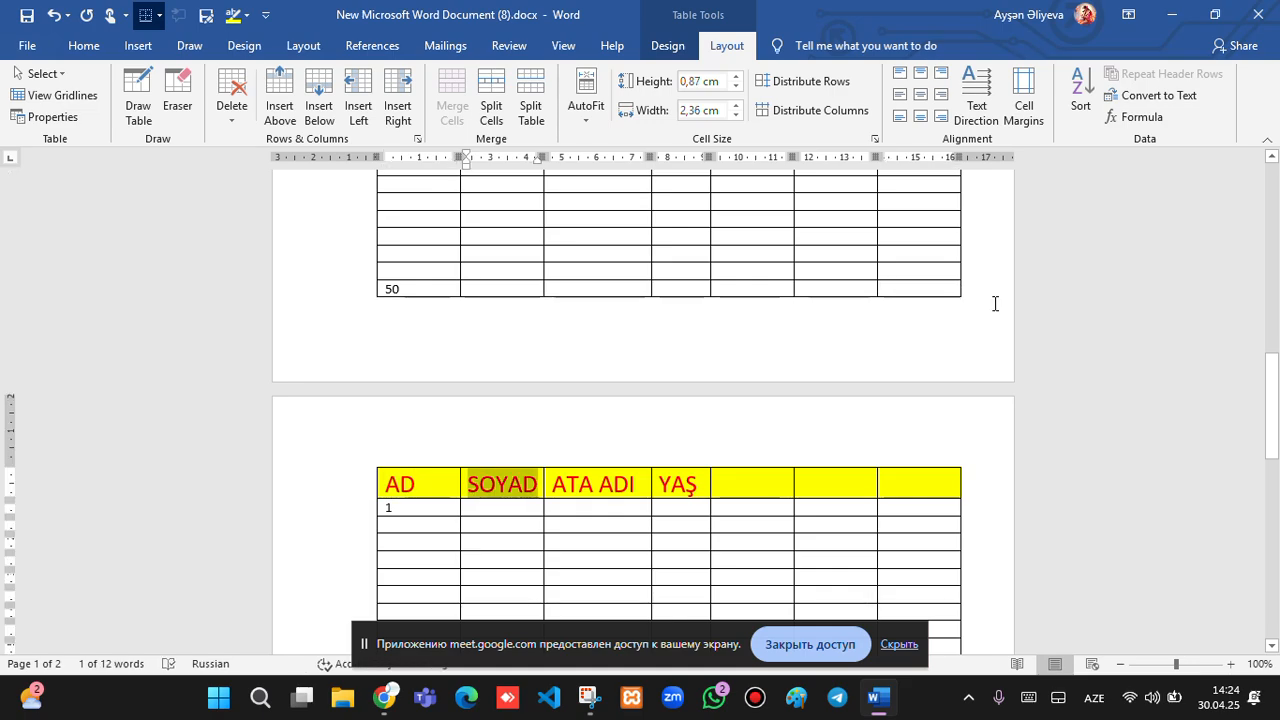
pyautogui.press('Tab')
pyautogui.press('Tab')
pyautogui.click(965, 287)
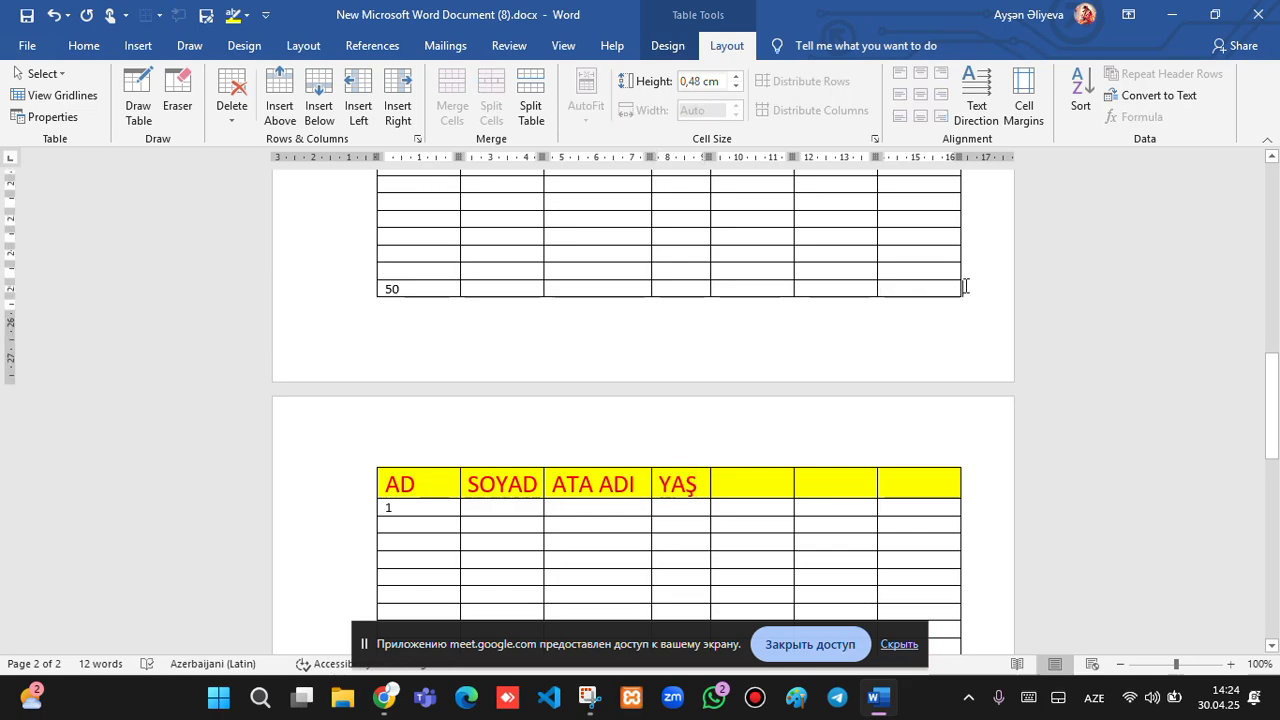
pyautogui.click(318, 92)
# Undo the inserted row, typed numbers and pasted page-2 header.
pyautogui.click(557, 487)
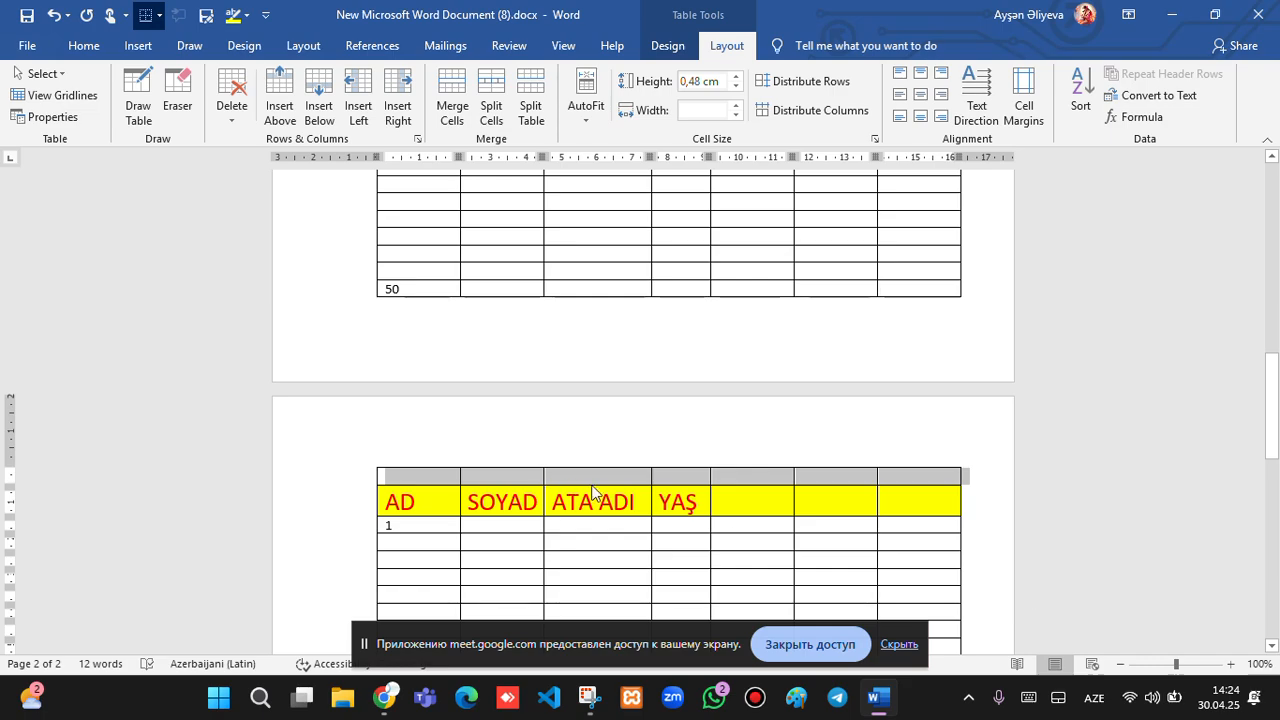
pyautogui.click(405, 531)
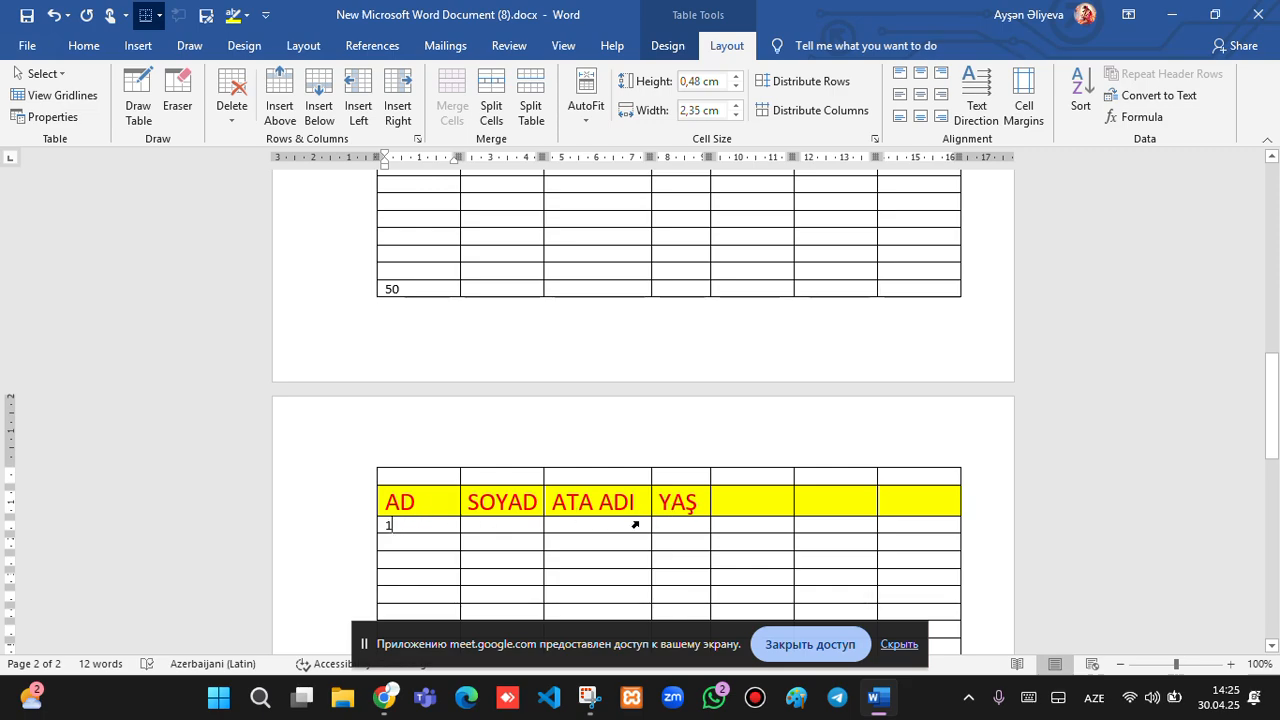
pyautogui.hotkey('ctrl', 'z')
pyautogui.hotkey('ctrl', 'z')
pyautogui.hotkey('ctrl', 'z')
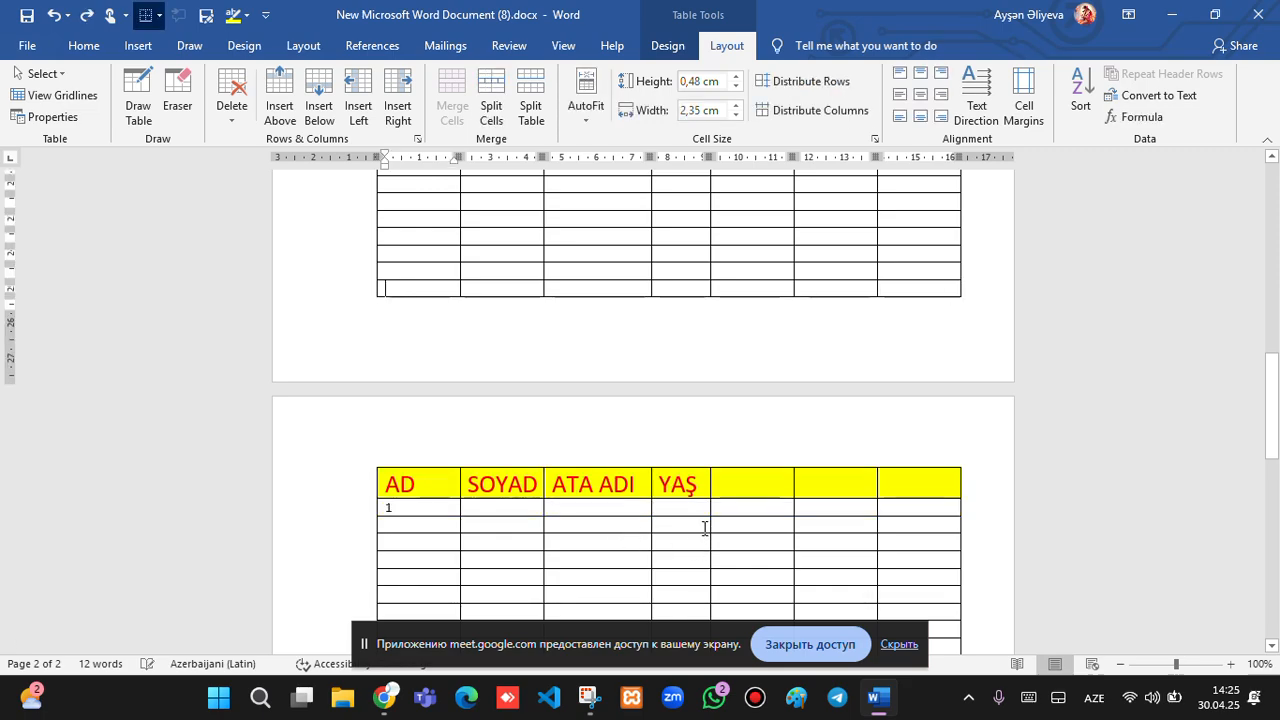
pyautogui.hotkey('ctrl', 'z')
pyautogui.hotkey('ctrl', 'z')
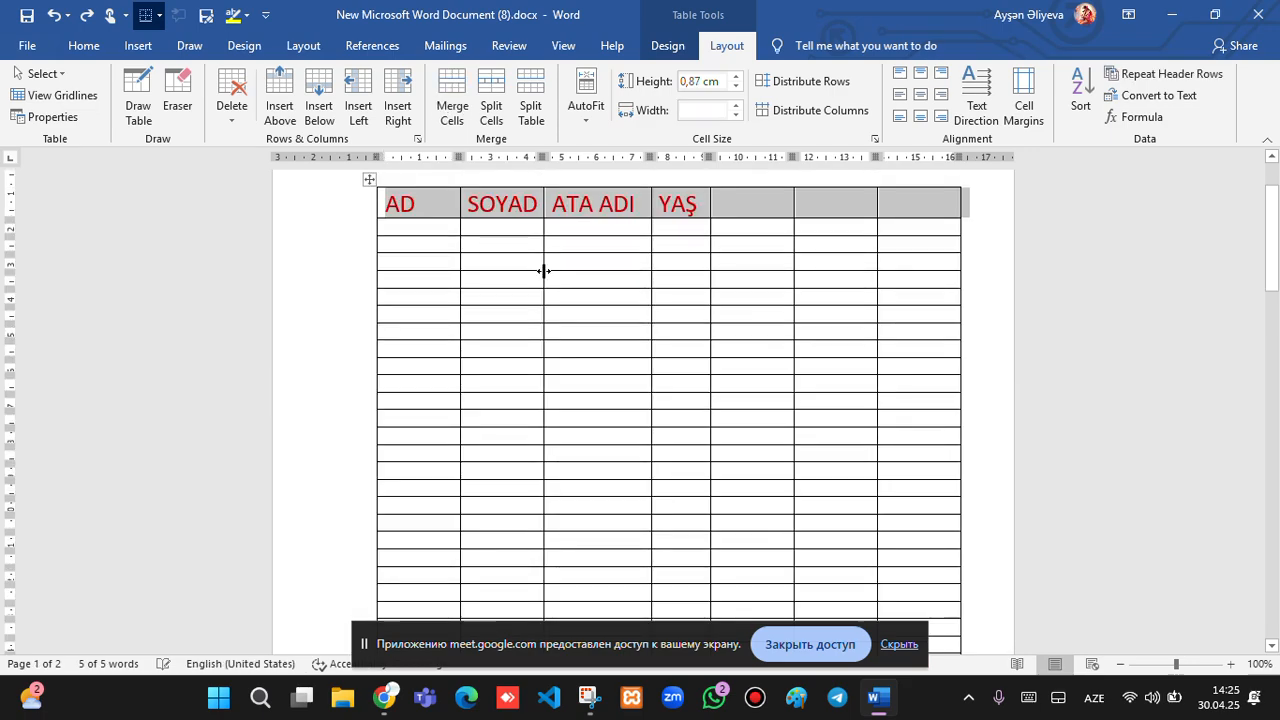
# Restore the yellow header shading and set the AD, SOYAD, ATA ADI, YAŞ row to repeat across pages.
pyautogui.hotkey('ctrl', 'y')
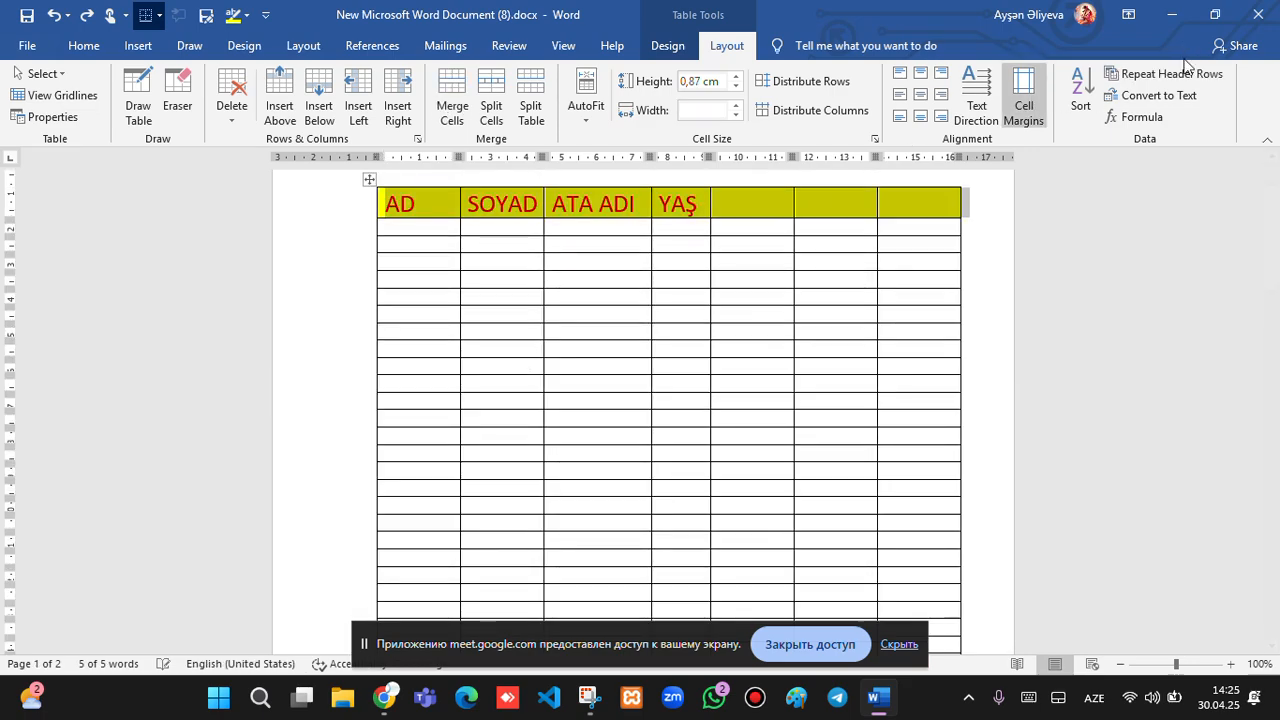
pyautogui.click(313, 214)
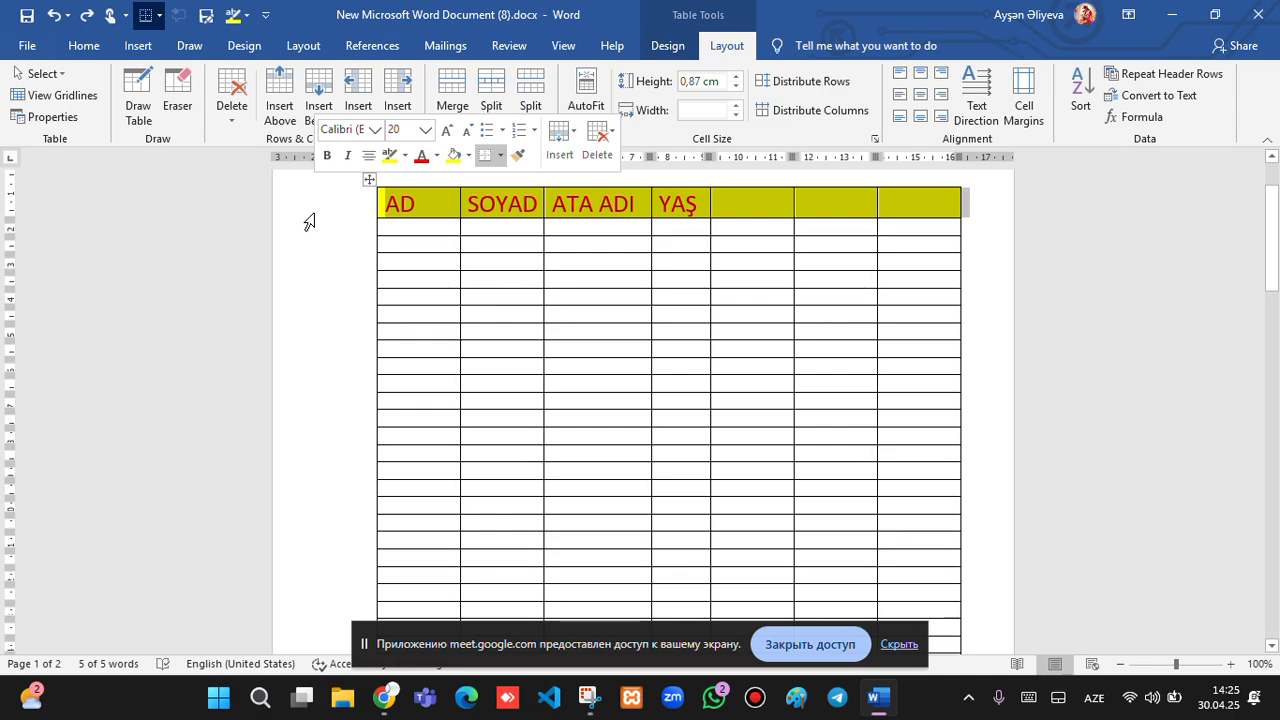
pyautogui.click(1130, 78)
# Check the repeated header on page 2 and place the cursor in page 1's last row.
pyautogui.scroll(-10, 898, 234)
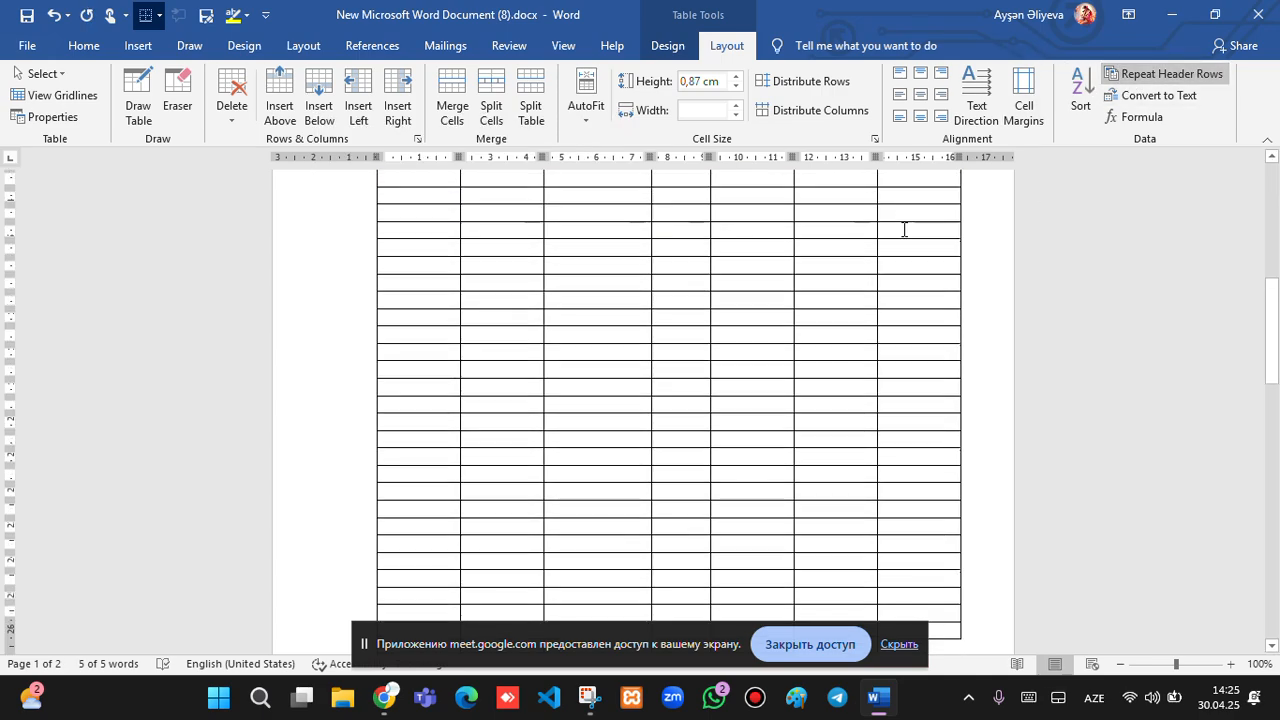
pyautogui.scroll(-4, 898, 234)
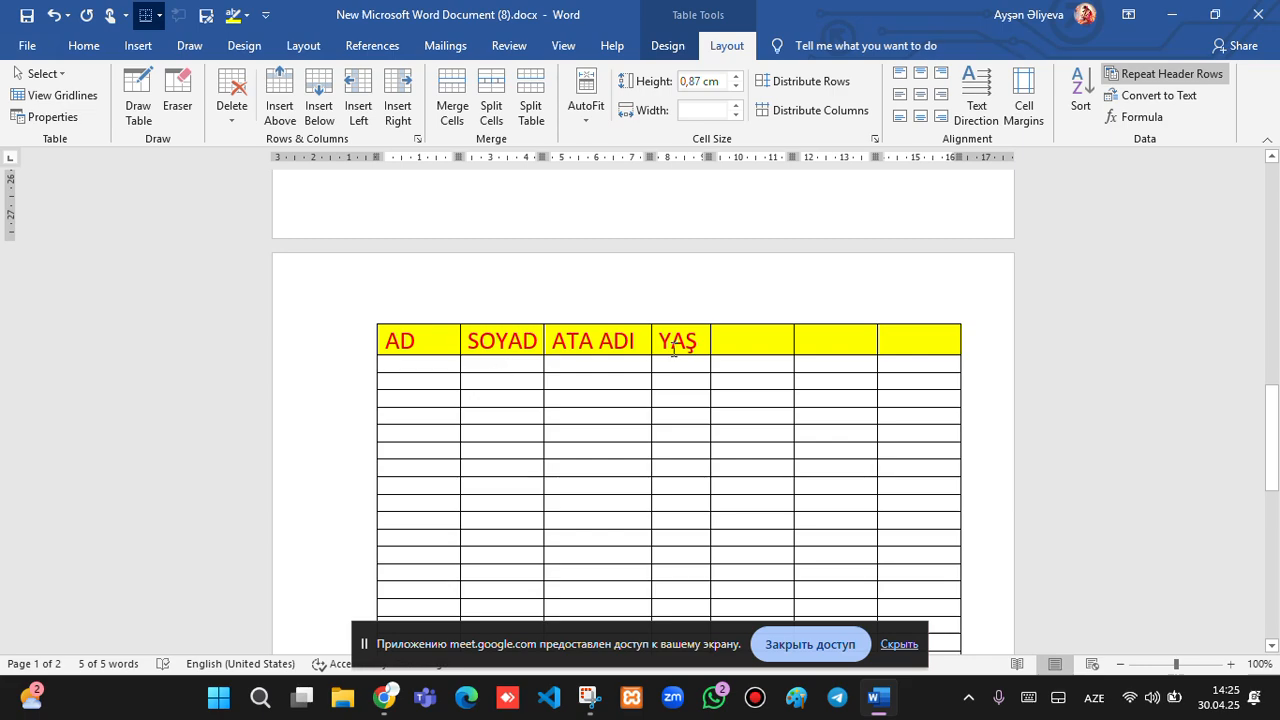
pyautogui.scroll(1, 633, 343)
pyautogui.scroll(1, 633, 343)
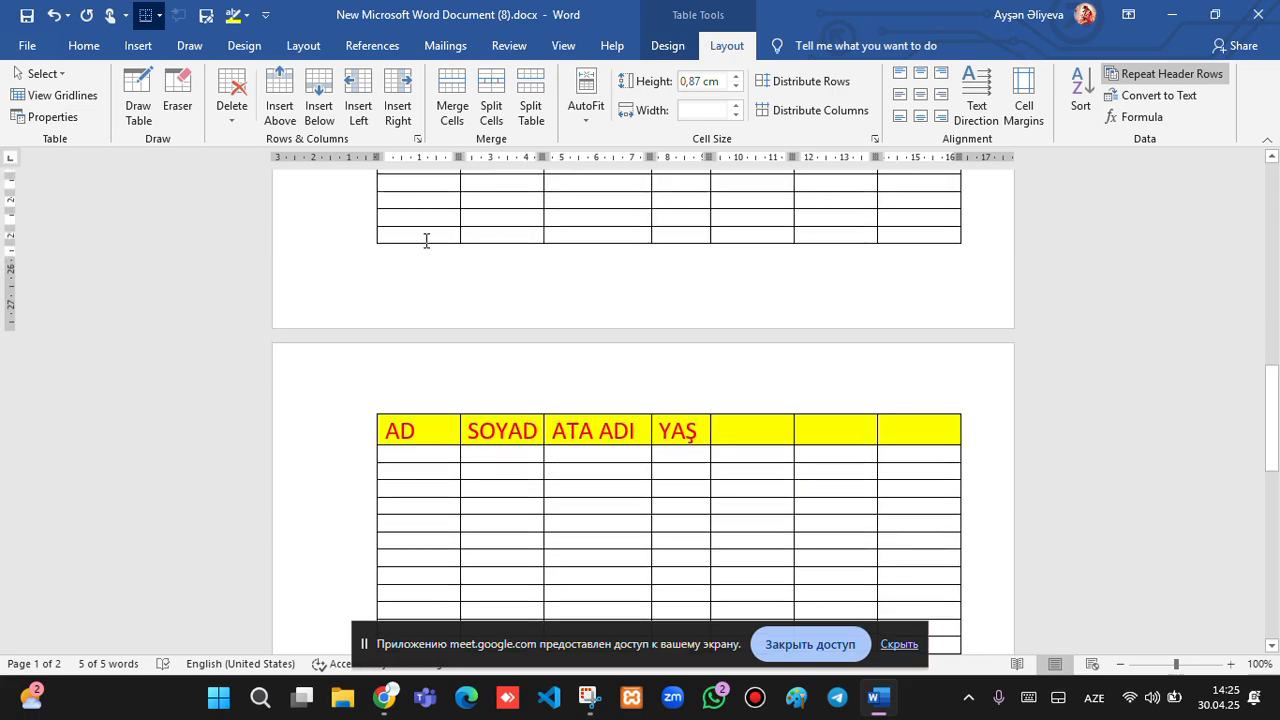
pyautogui.click(426, 236)
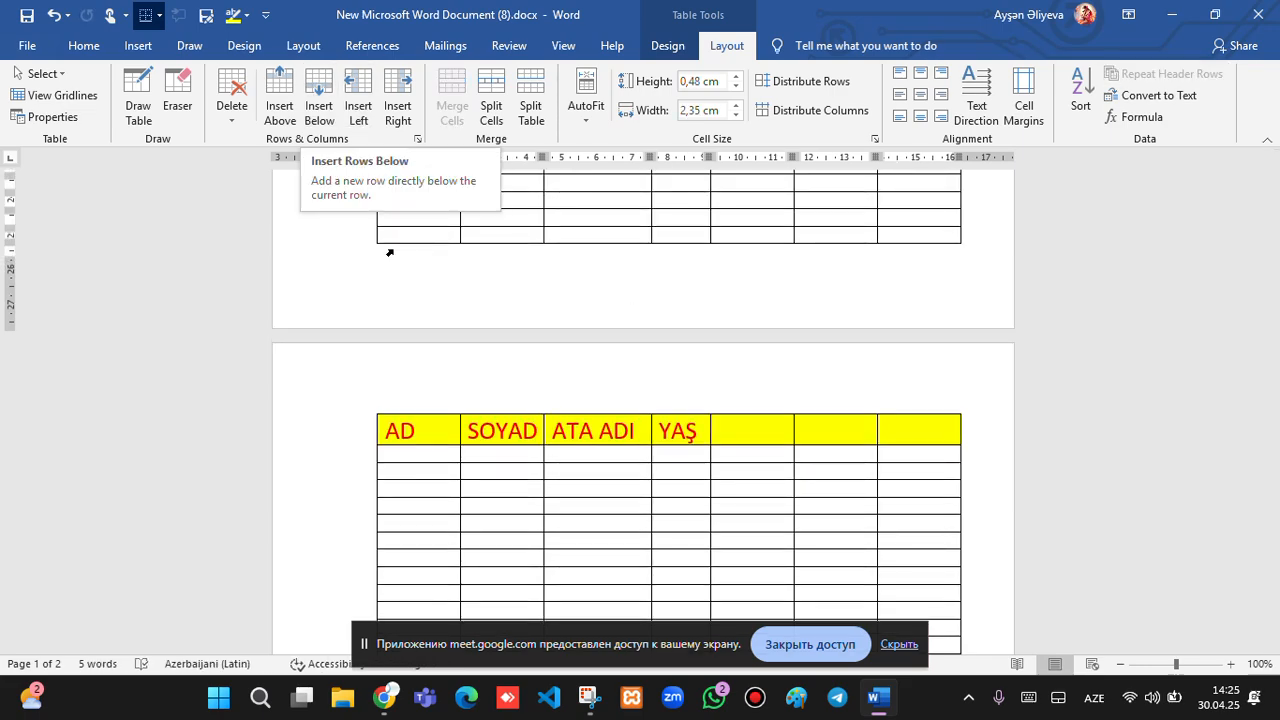
# Enter 1 in the first data cell under AD on page 2 and 50 in page 1's last row.
pyautogui.click(409, 457)
pyautogui.write('1')
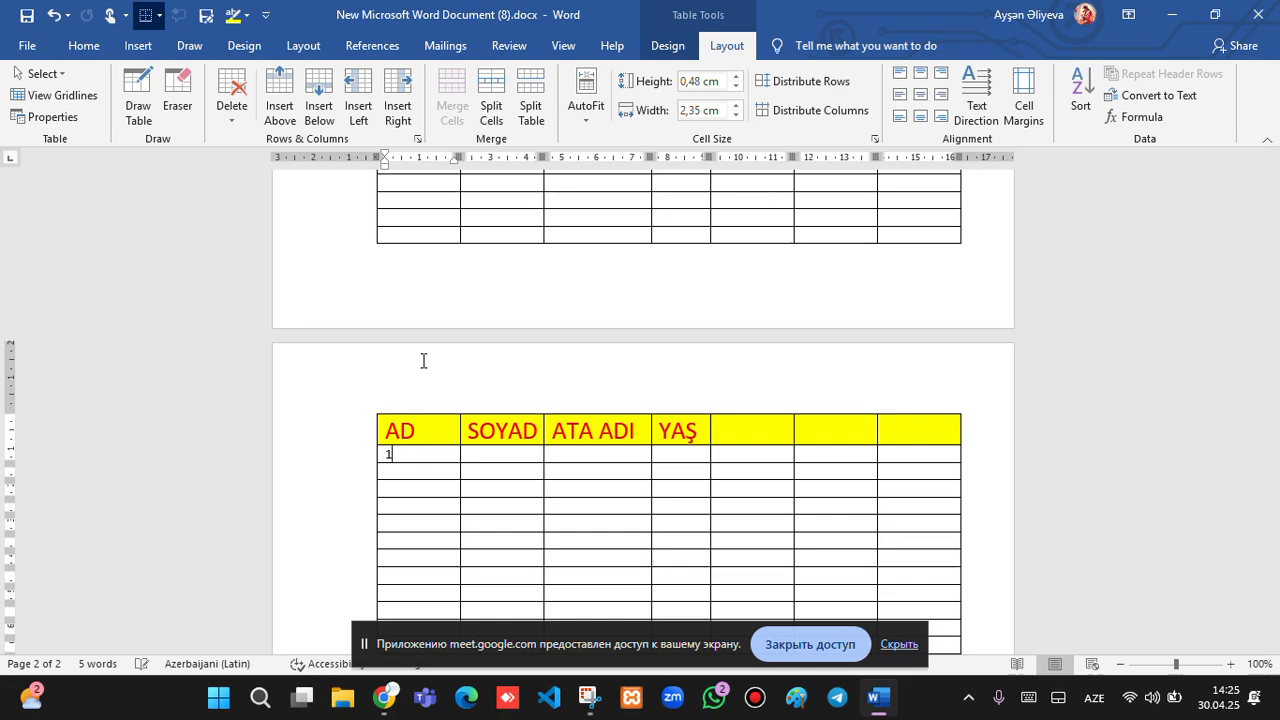
pyautogui.click(413, 236)
pyautogui.write('50')
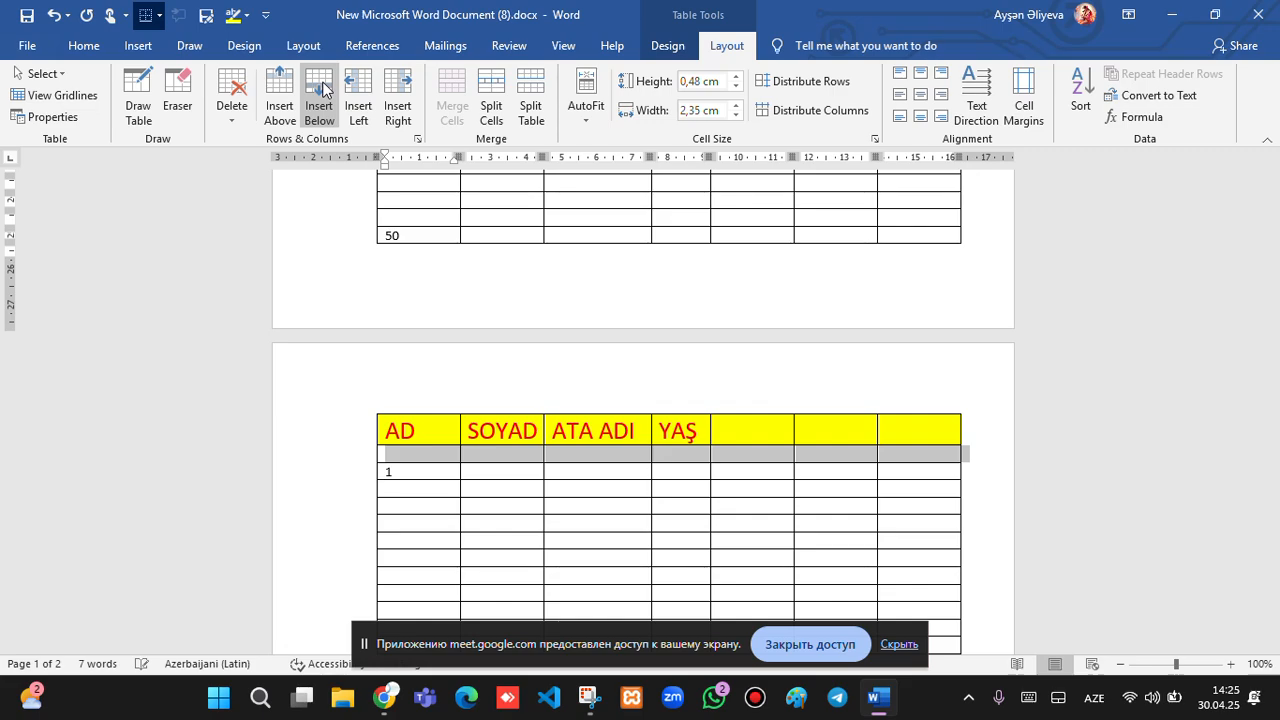
# Insert new rows below the current row and select the row under the repeated page-2 header.
pyautogui.click(322, 89)
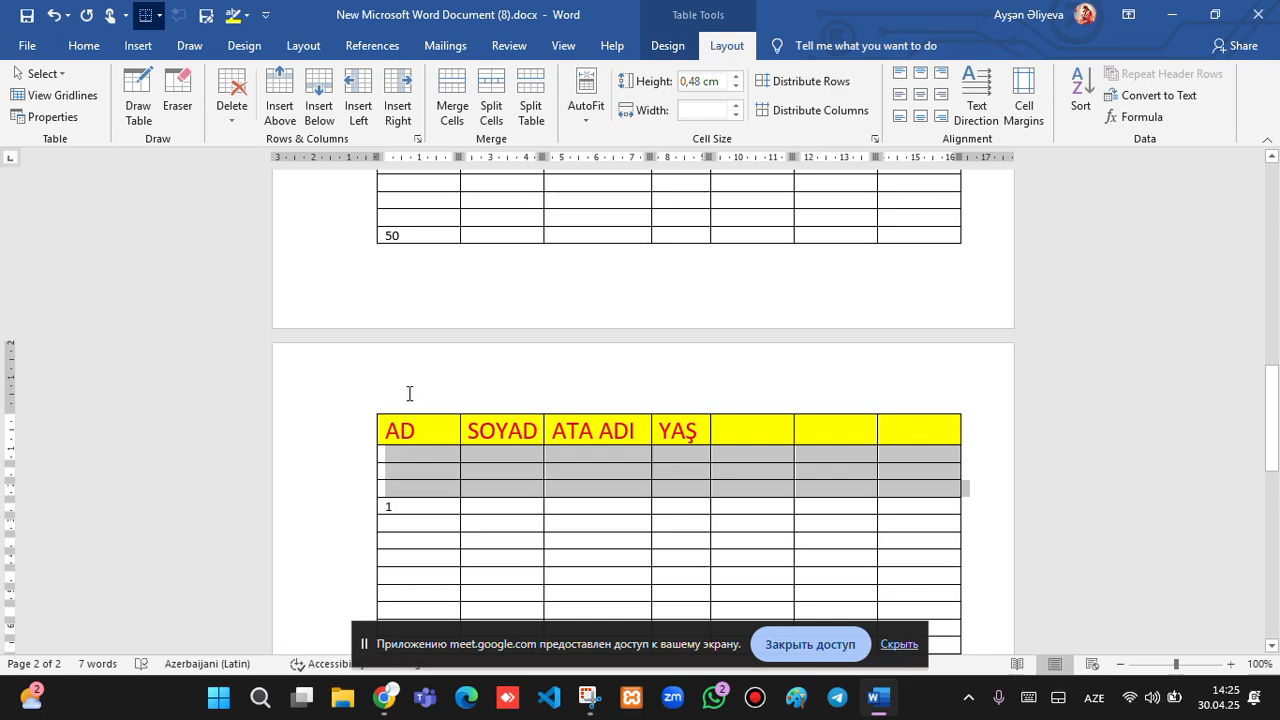
pyautogui.click(359, 437)
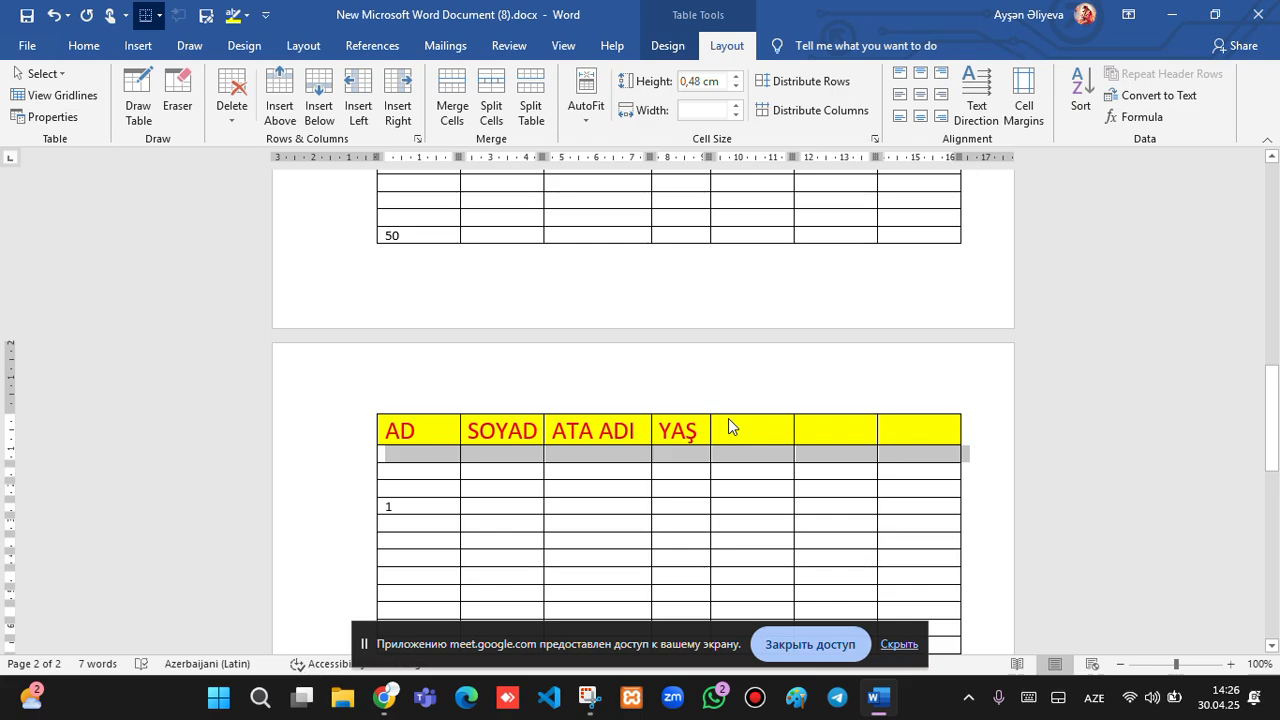
pyautogui.scroll(1, 729, 420)
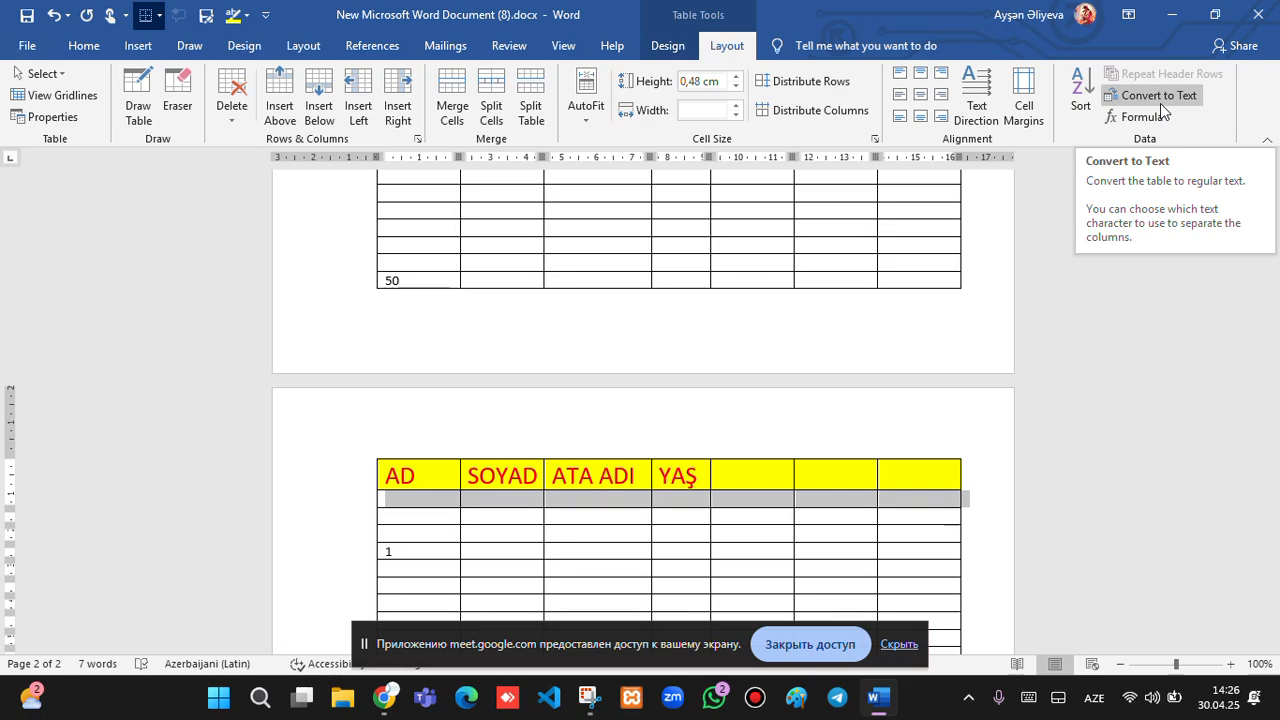
pyautogui.click(381, 468)
pyautogui.click(363, 481)
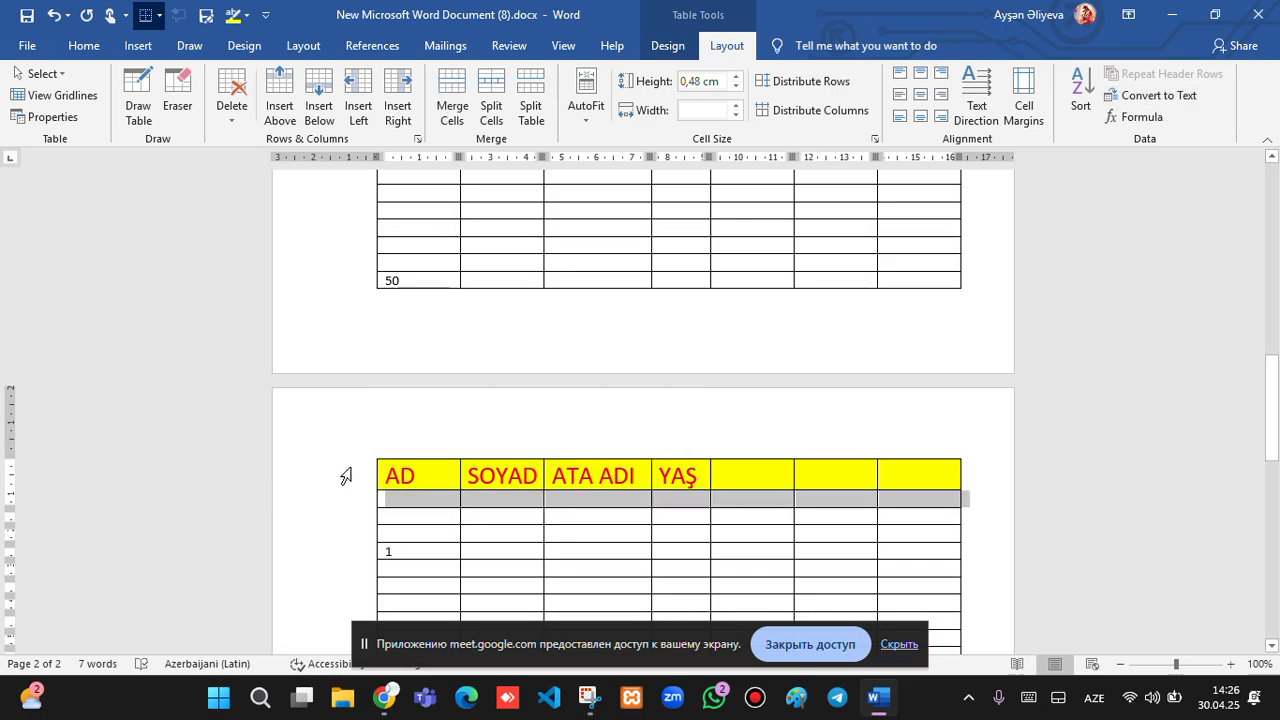
pyautogui.scroll(-8, 448, 446)
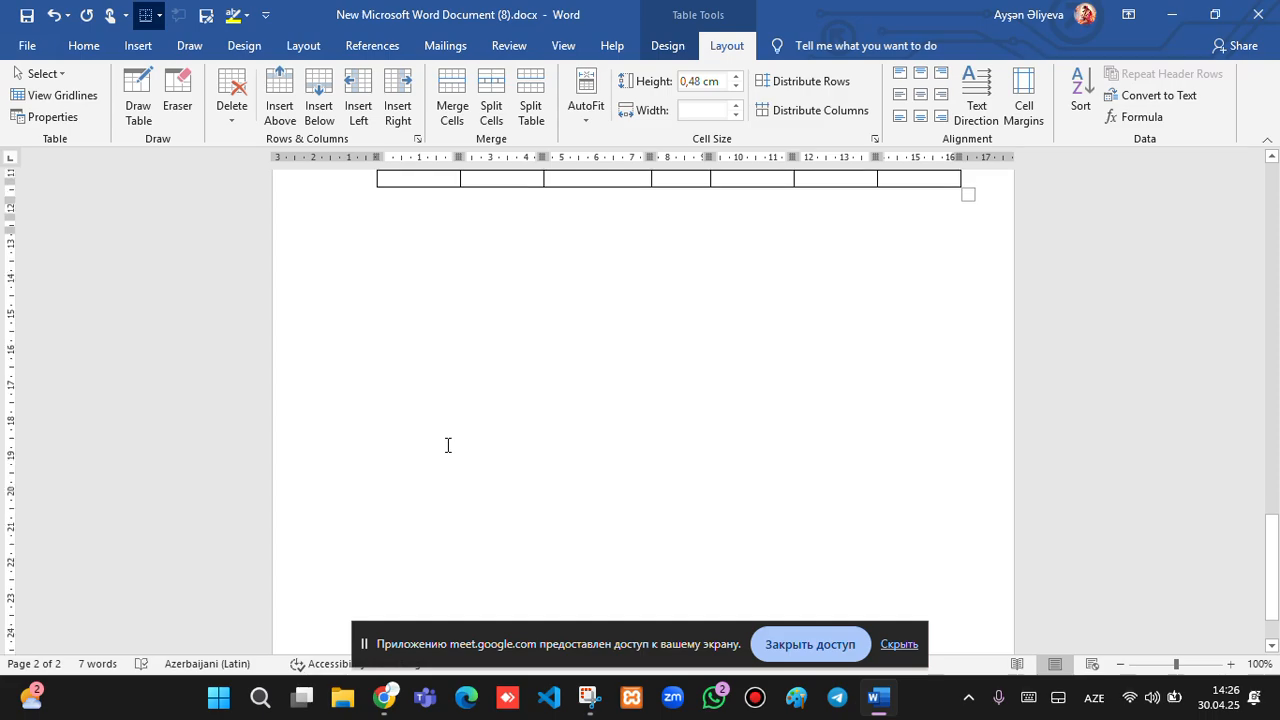
pyautogui.scroll(2, 449, 446)
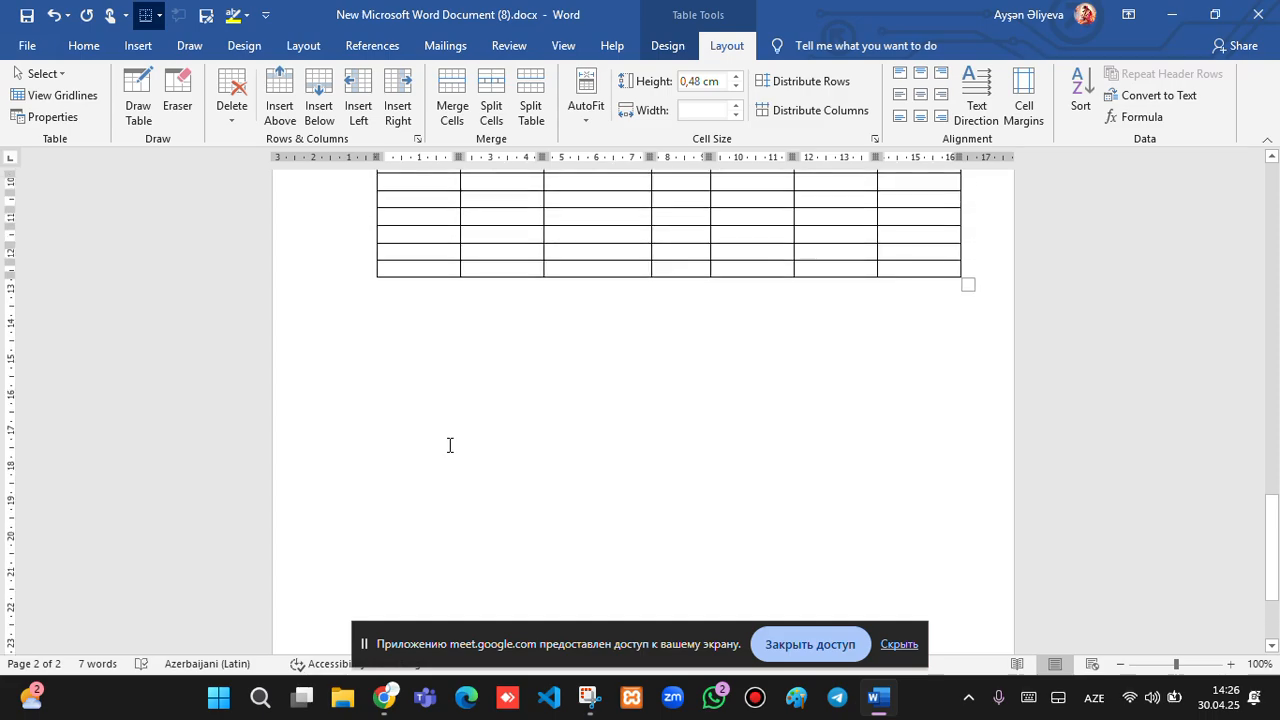
# Insert a new 4-column, 2-row table below the long table on page 2.
pyautogui.click(136, 46)
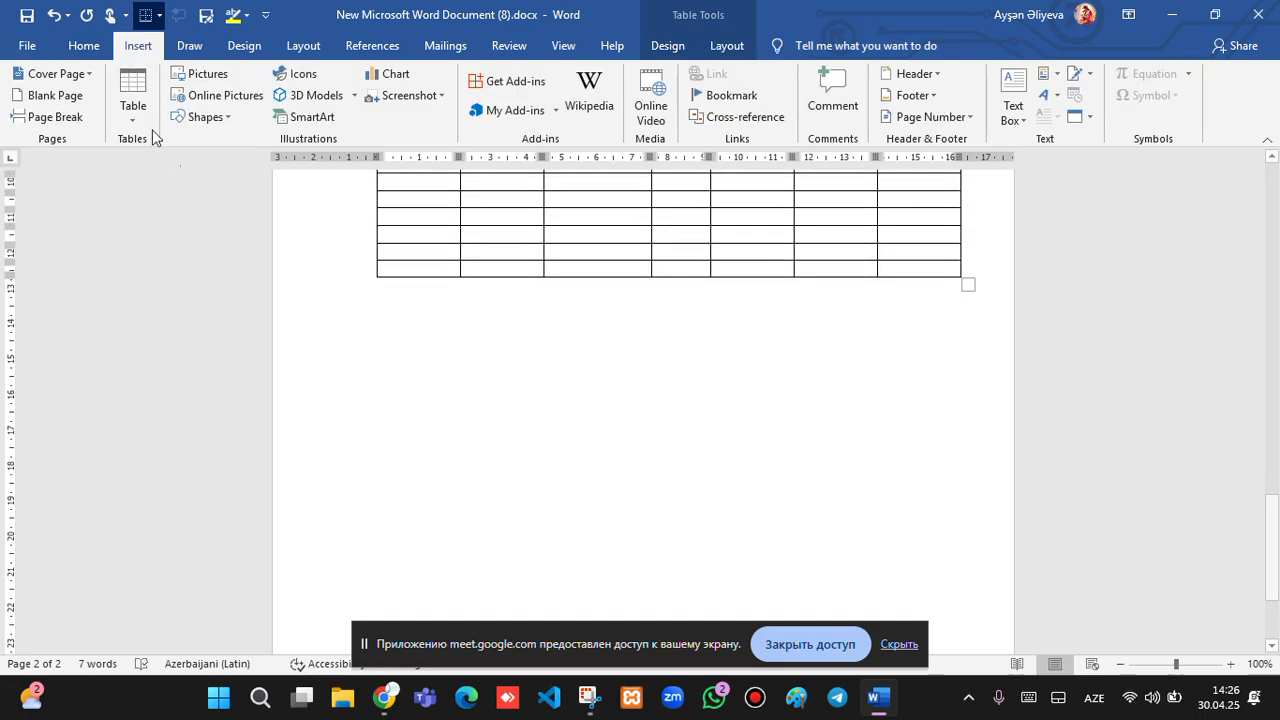
pyautogui.click(133, 95)
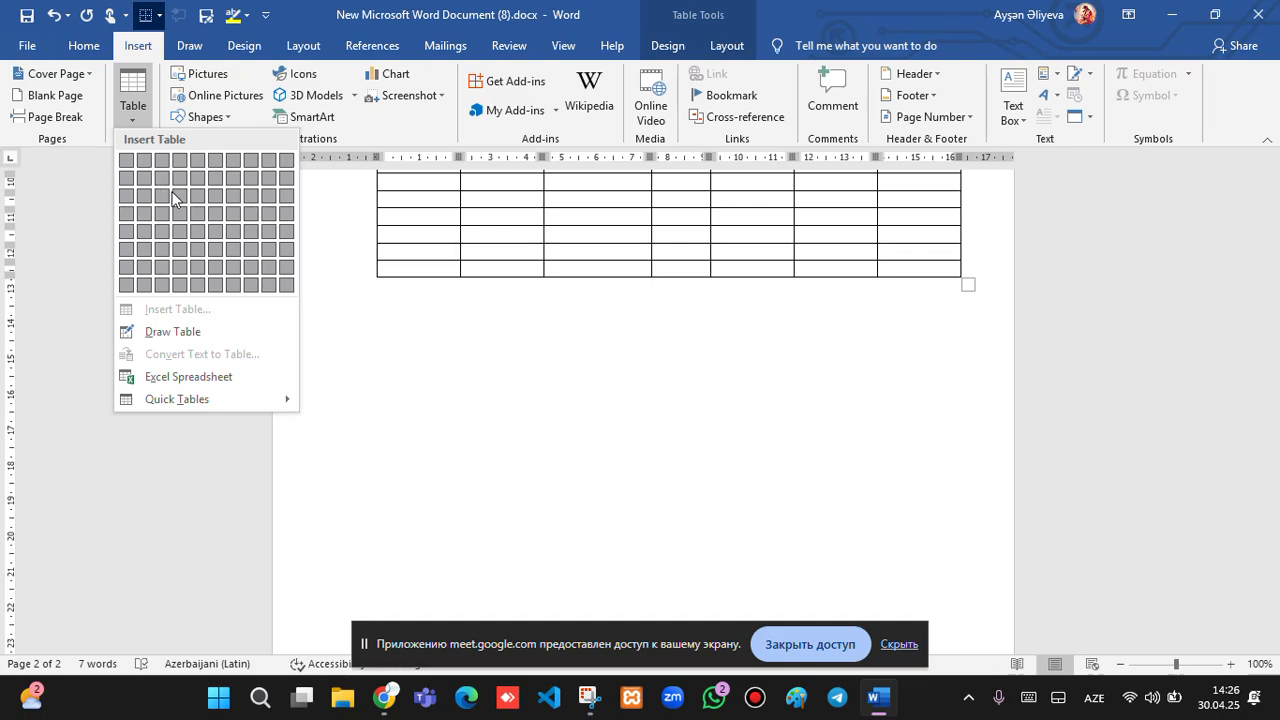
pyautogui.click(457, 329)
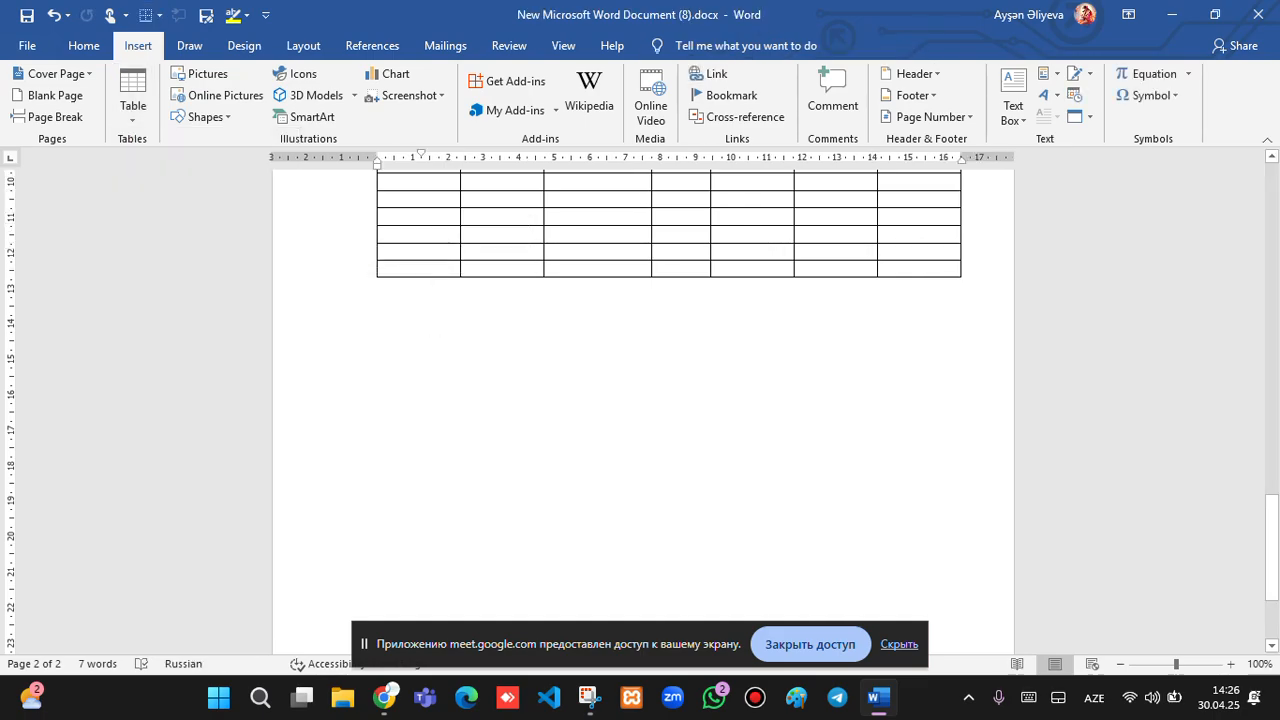
pyautogui.click(133, 95)
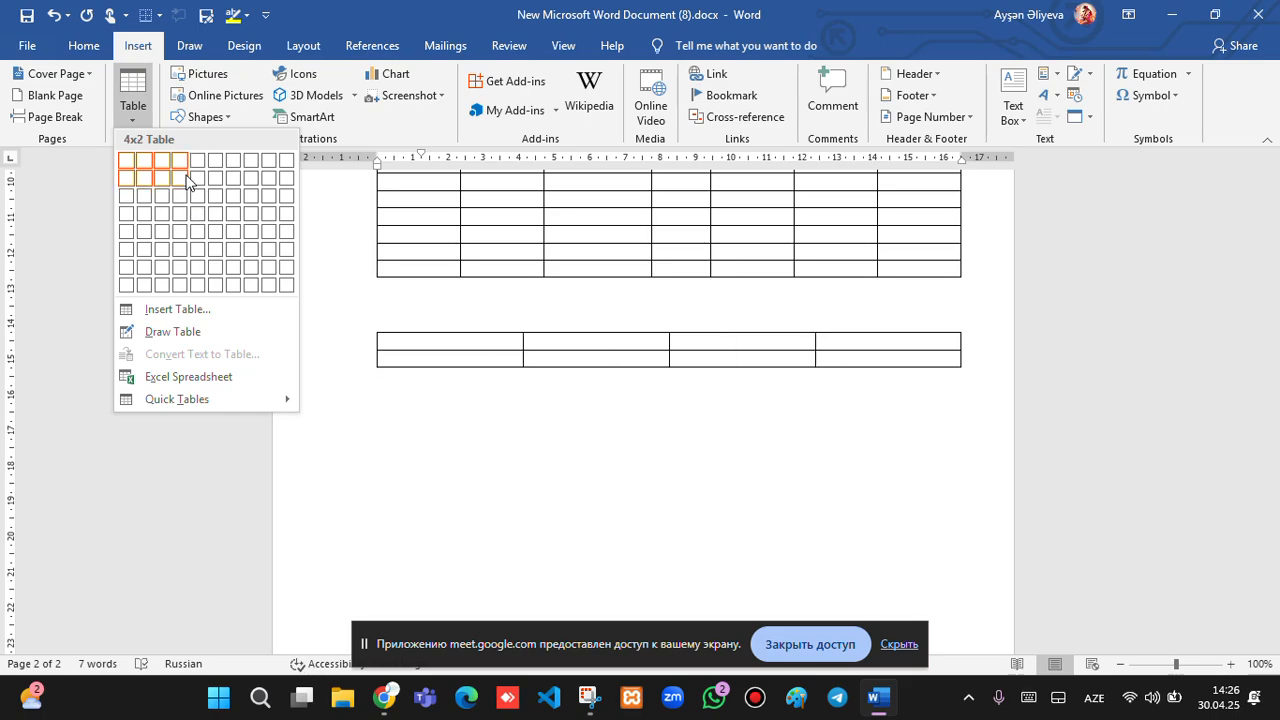
pyautogui.click(179, 179)
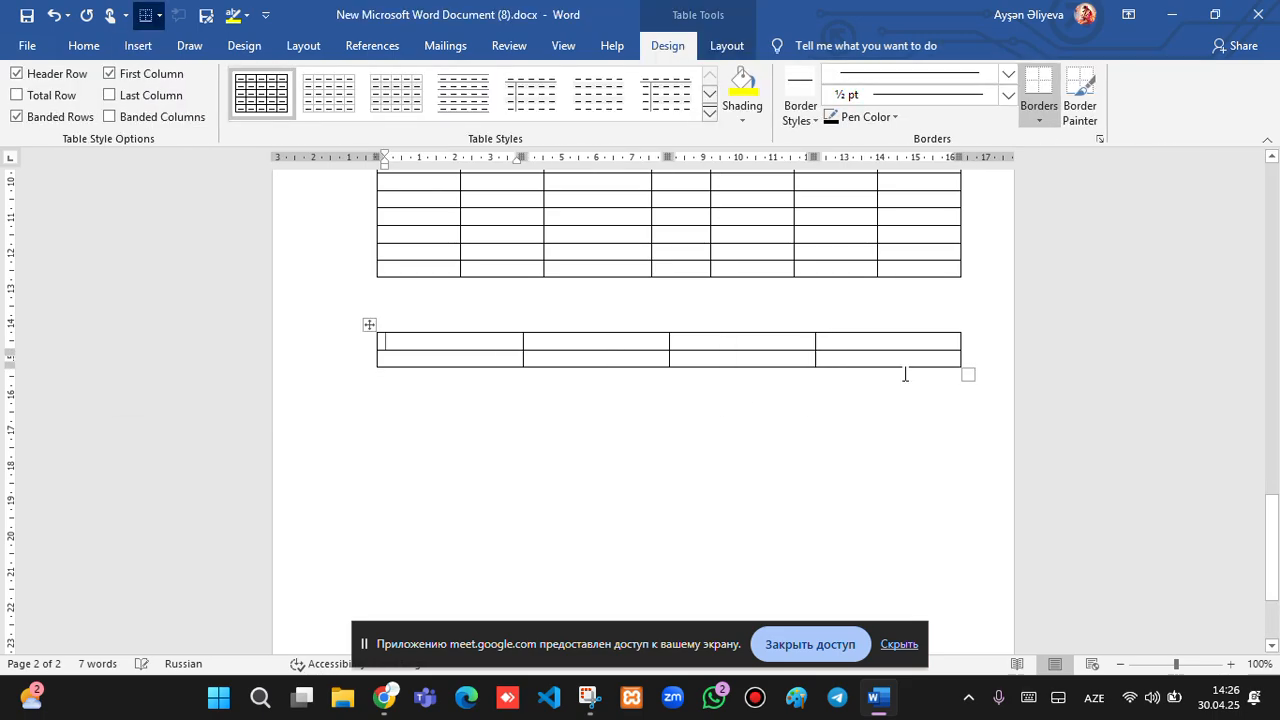
# Narrow the new table and type the headings ad, soyad, ataadı, yaş in its first row.
pyautogui.moveTo(968, 372); pyautogui.dragTo(858, 376)
pyautogui.moveTo(737, 389); pyautogui.dragTo(672, 408)
pyautogui.write('ad')
pyautogui.click(464, 356)
pyautogui.write('soyad')
pyautogui.click(557, 343)
pyautogui.write('ataad')
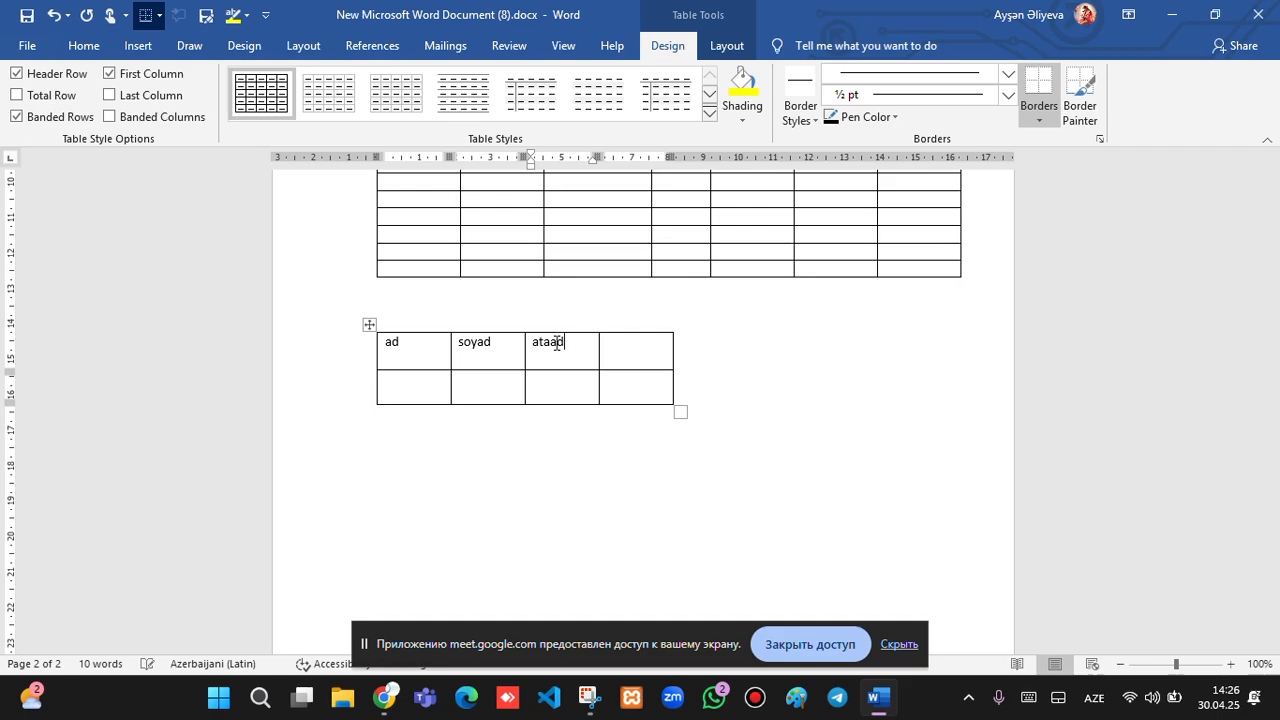
pyautogui.write('ı')
pyautogui.click(624, 355)
pyautogui.write('ya')
pyautogui.press('BackSpace')
# Fill row 2 with a person's first name, surname, father's name and age 18, then select the table.
pyautogui.click(409, 390)
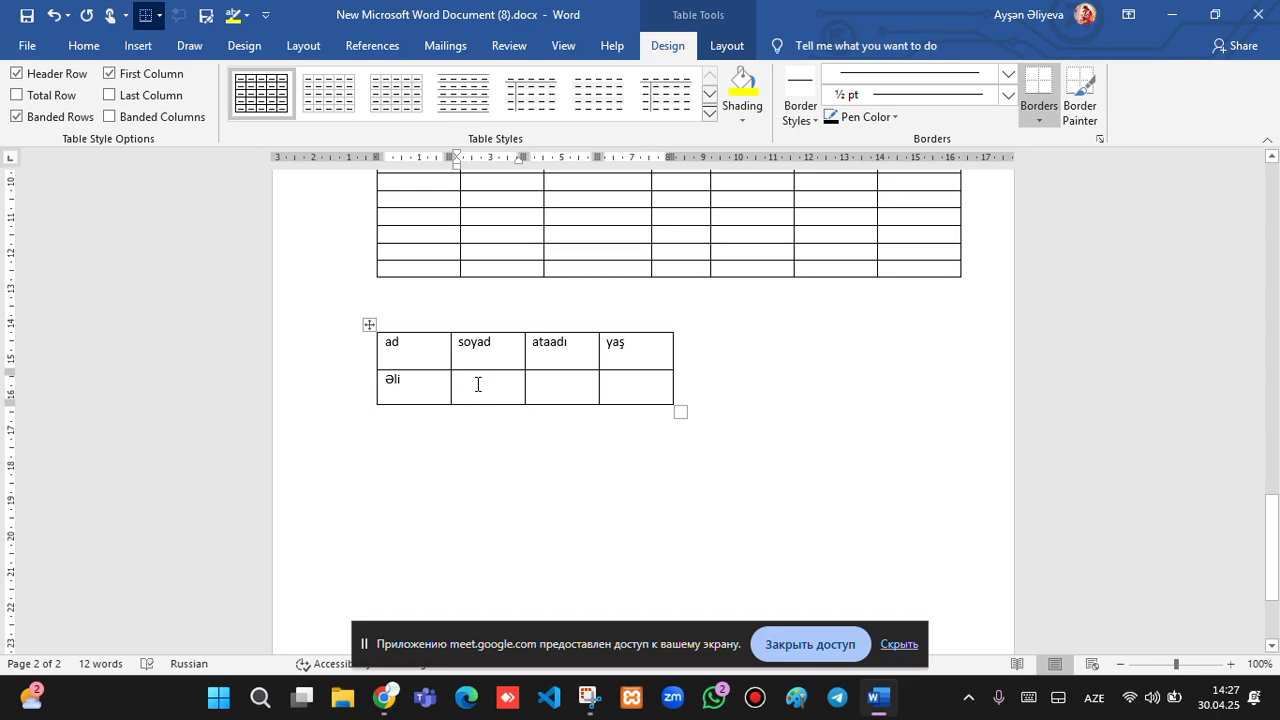
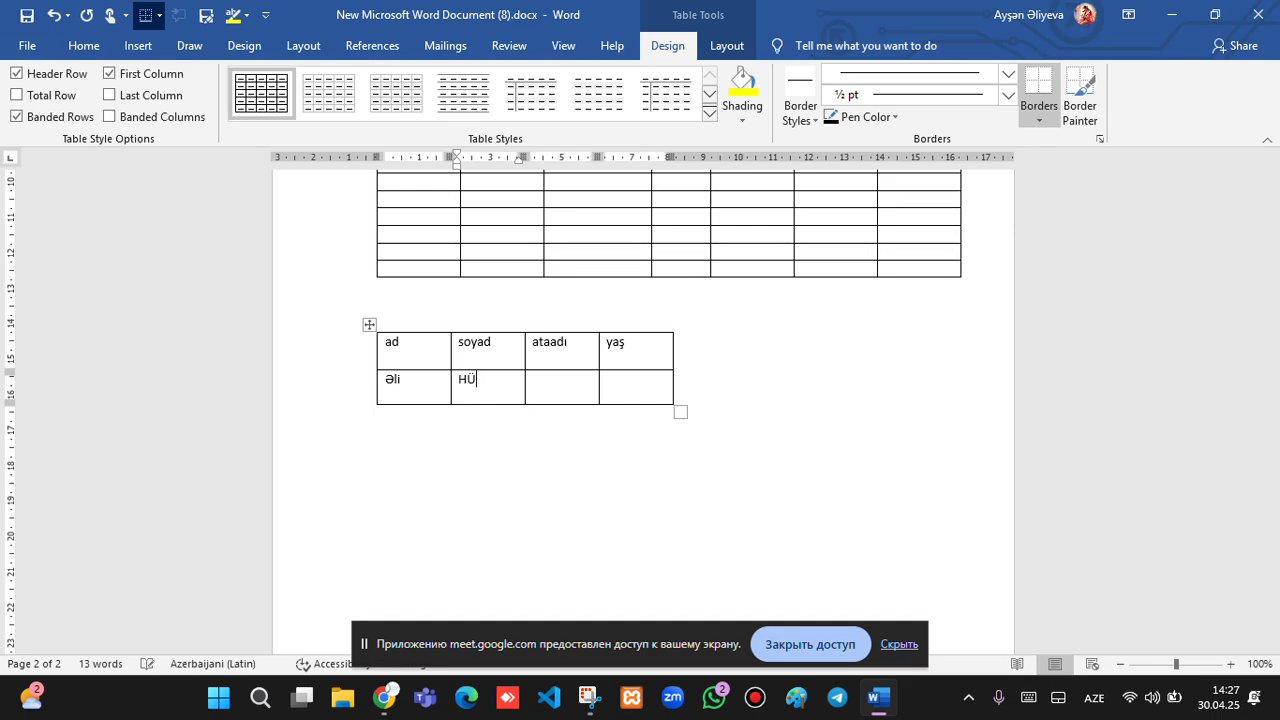
pyautogui.click(548, 385)
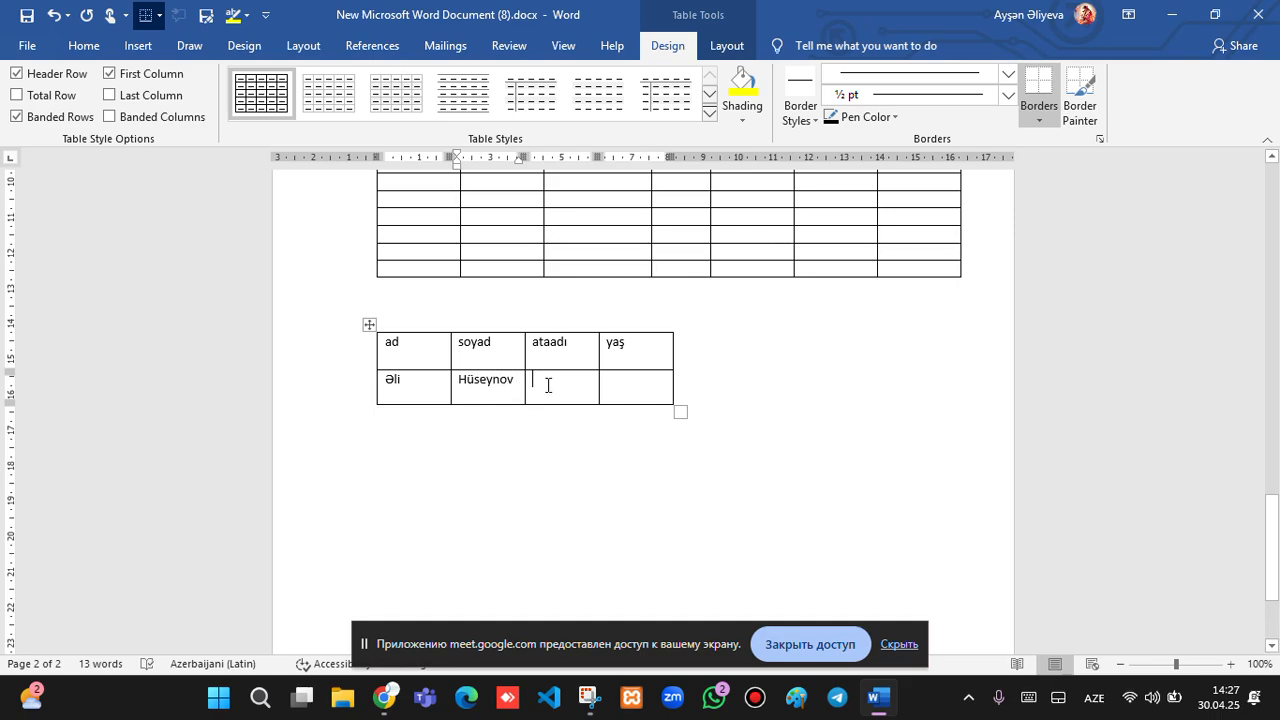
pyautogui.hotkey('alt', 'shift')
pyautogui.hotkey('alt', 'shift')
pyautogui.write('Kamil')
pyautogui.click(616, 376)
pyautogui.write('1')
pyautogui.click(495, 50)
pyautogui.scroll(-1, 494, 51)
pyautogui.scroll(-3, 494, 51)
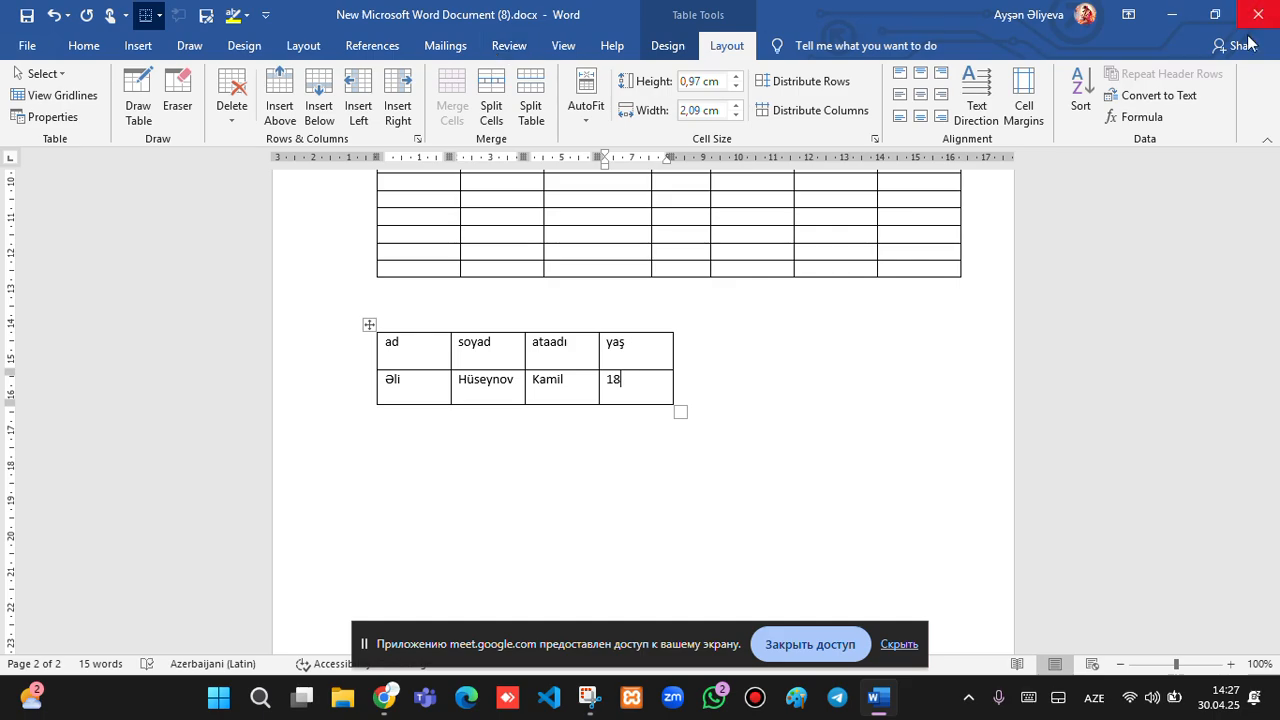
pyautogui.click(369, 325)
# Convert the small table to text using the Other separator and select the two resulting lines.
pyautogui.click(1150, 96)
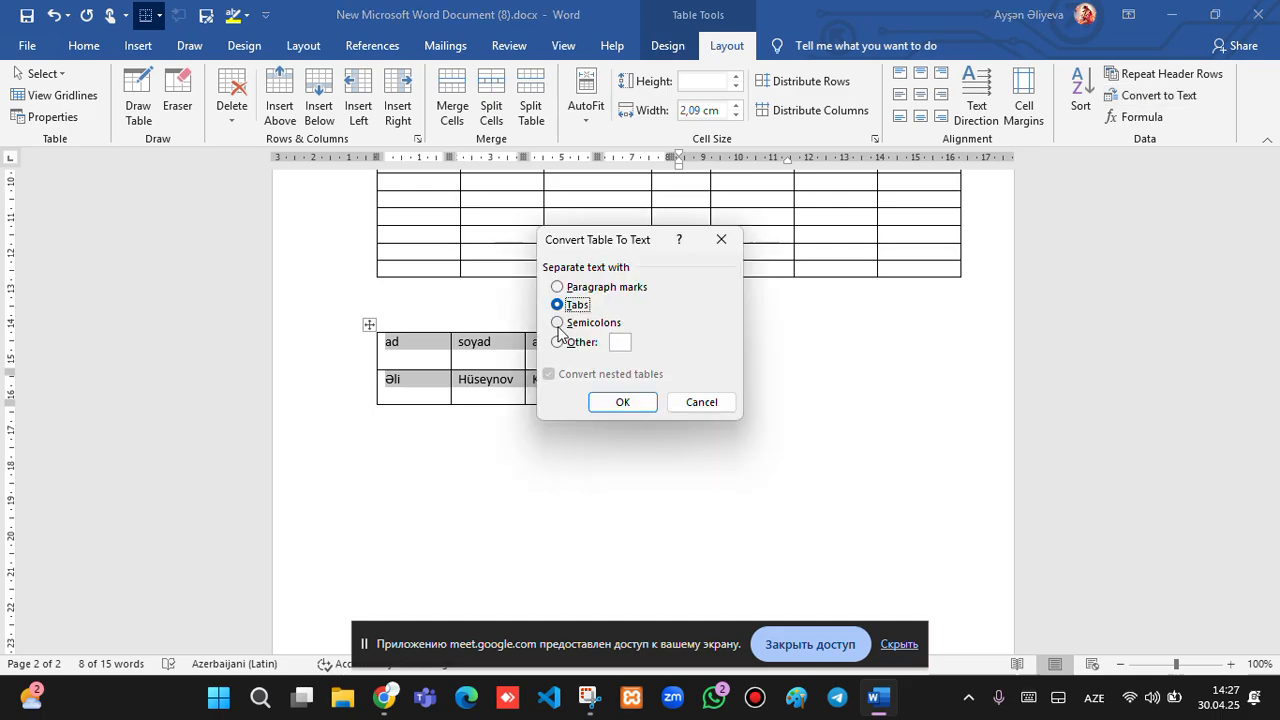
pyautogui.click(563, 343)
pyautogui.click(625, 404)
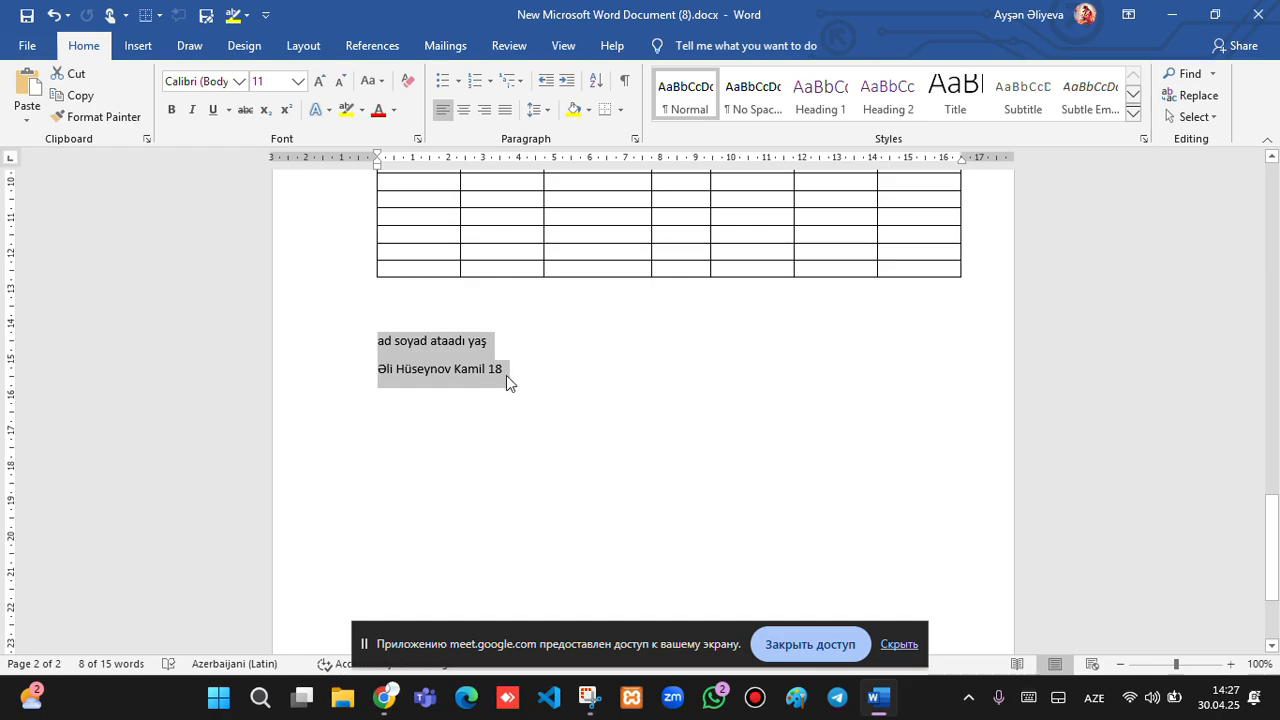
pyautogui.moveTo(506, 375); pyautogui.dragTo(408, 325)
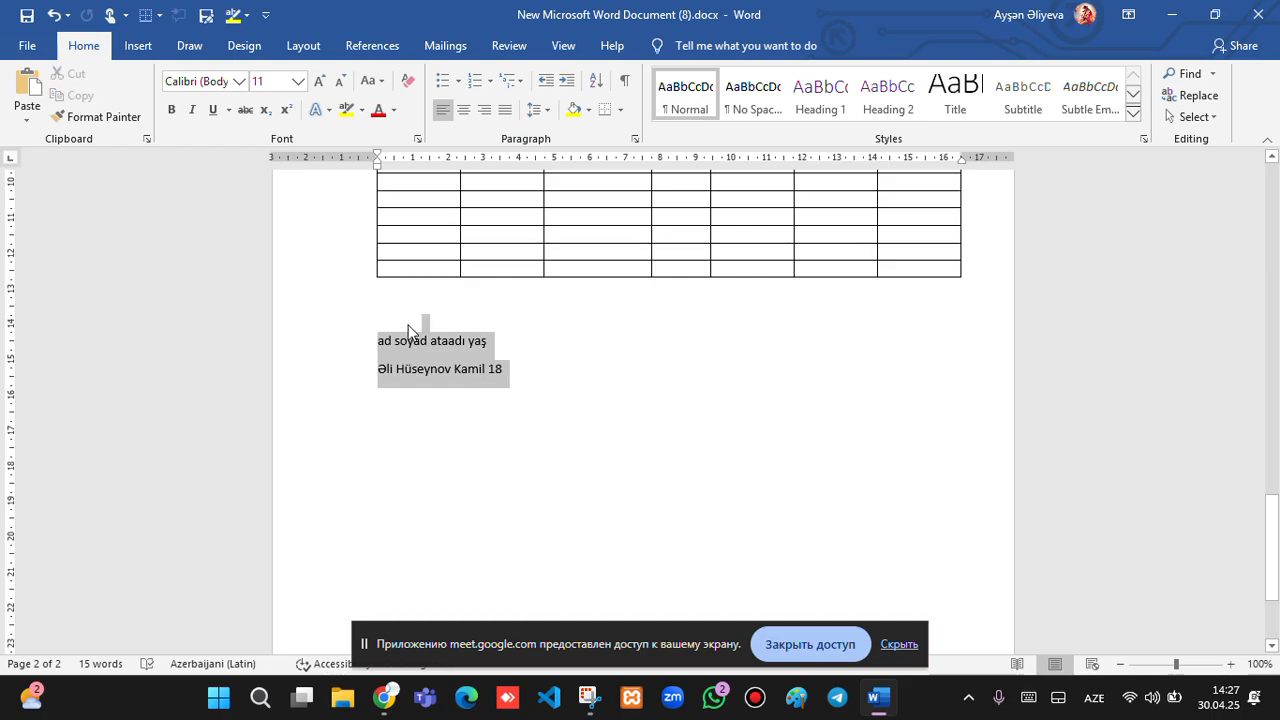
pyautogui.click(408, 325)
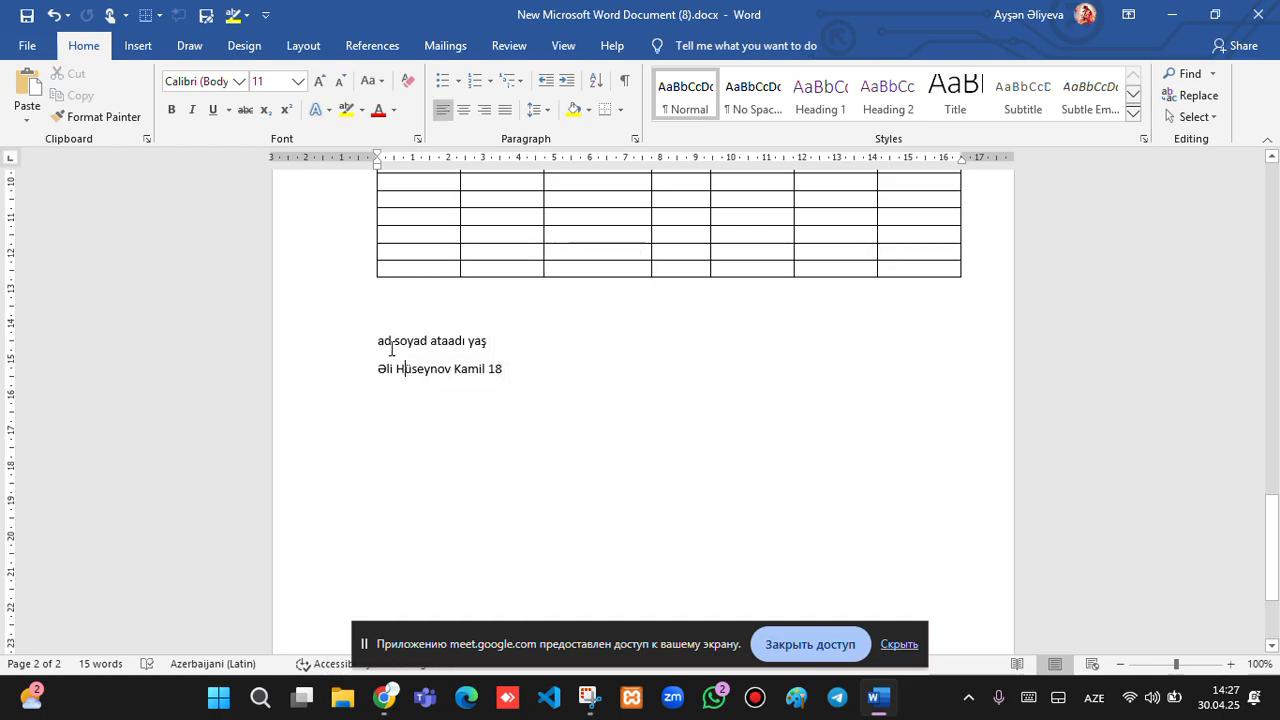
pyautogui.moveTo(380, 341); pyautogui.dragTo(509, 374)
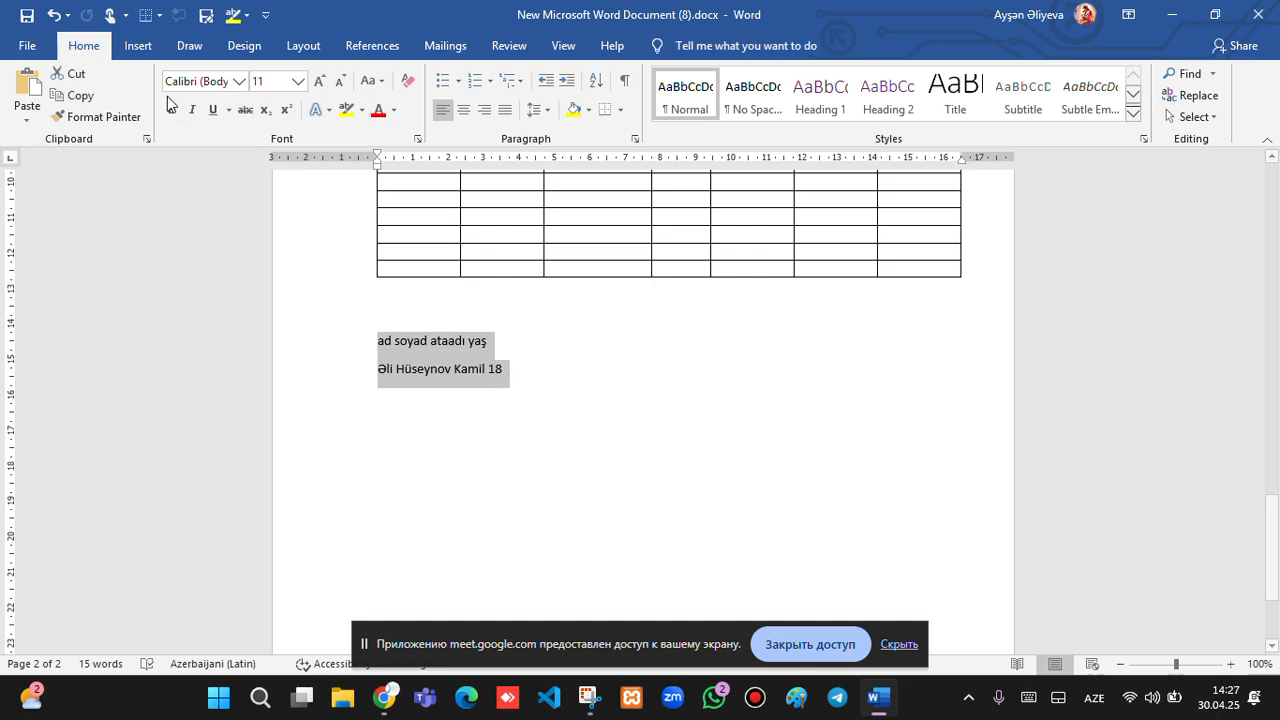
# Convert the selected two lines into a 4-column table with the Other separator option.
pyautogui.click(155, 48)
pyautogui.click(133, 117)
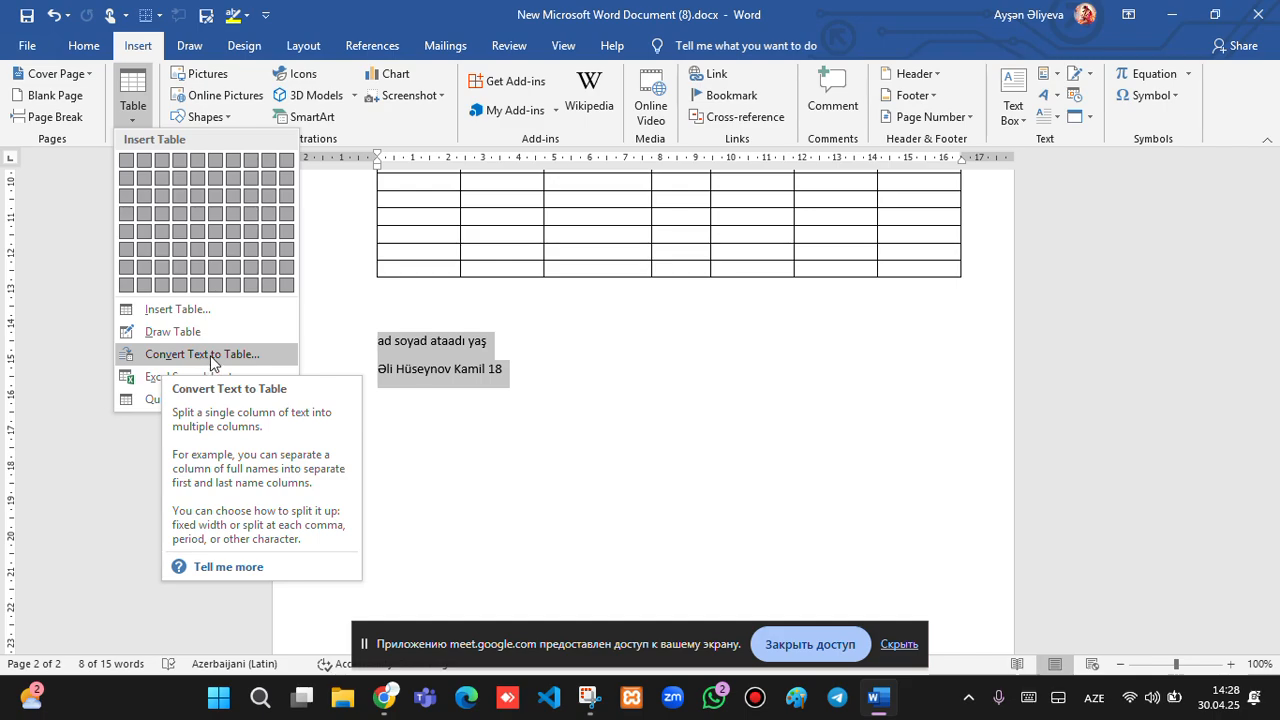
pyautogui.click(211, 356)
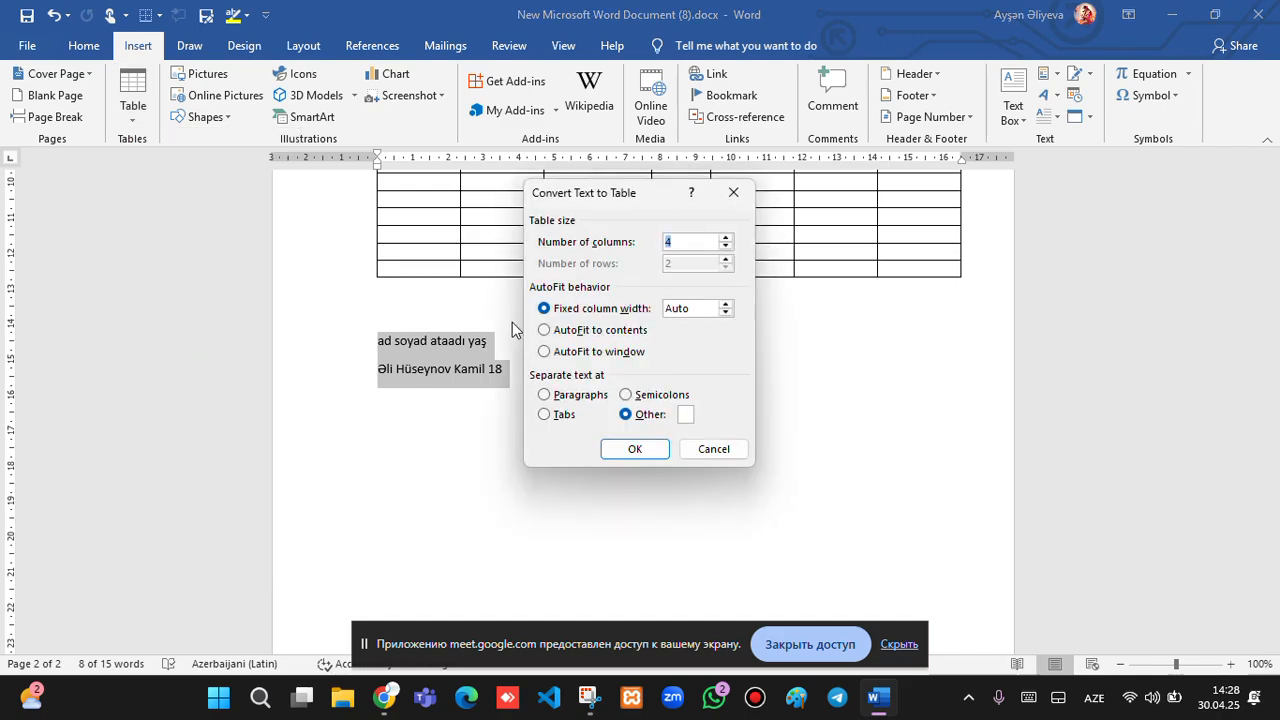
pyautogui.click(684, 414)
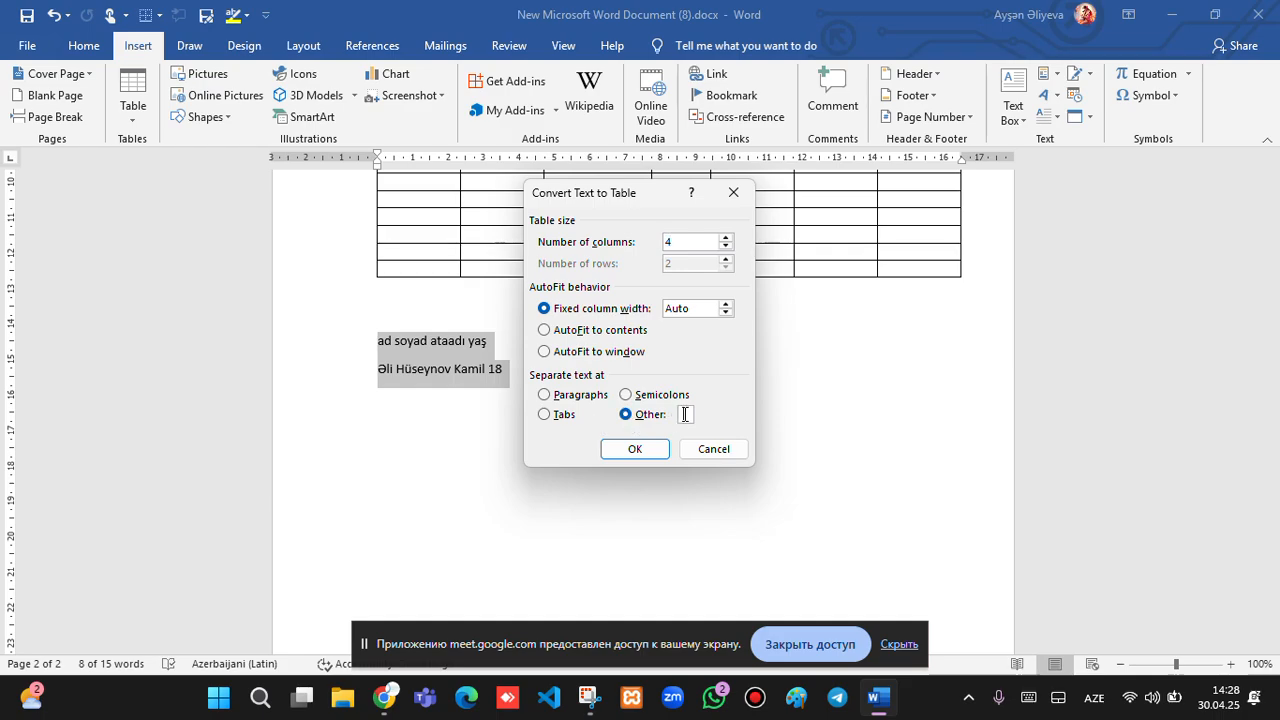
pyautogui.click(628, 449)
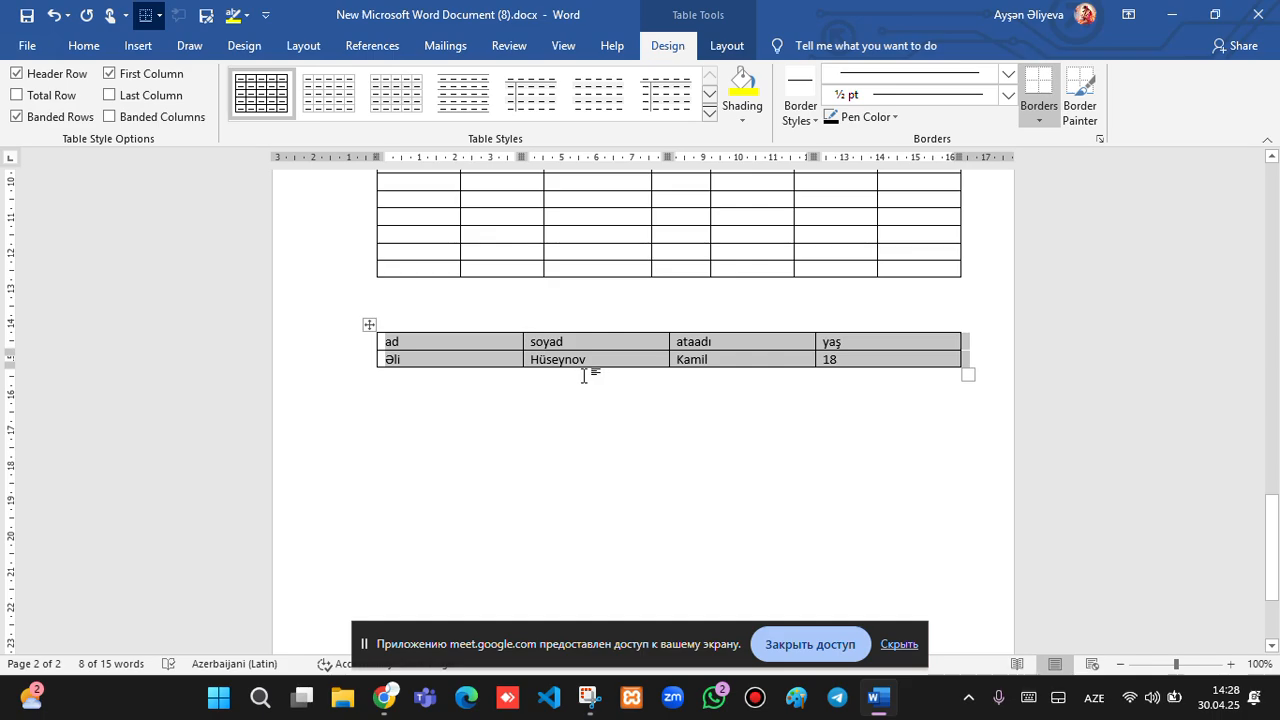
pyautogui.click(727, 45)
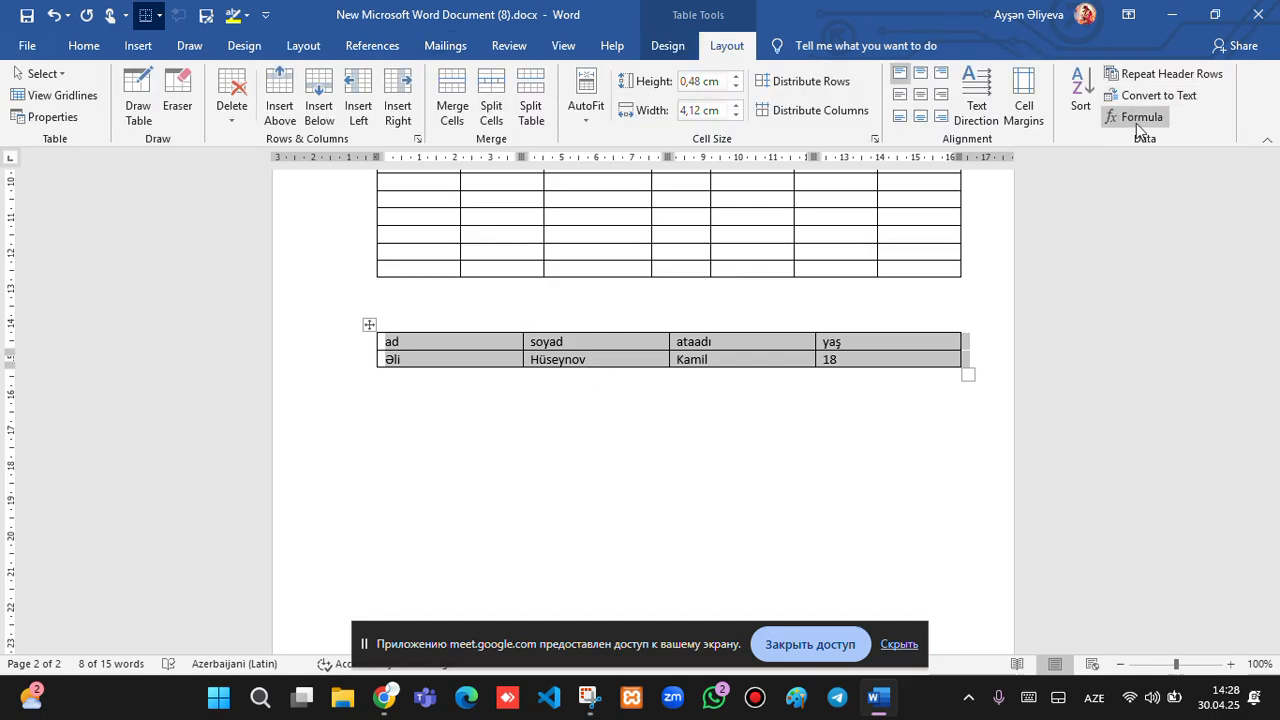
pyautogui.click(1137, 118)
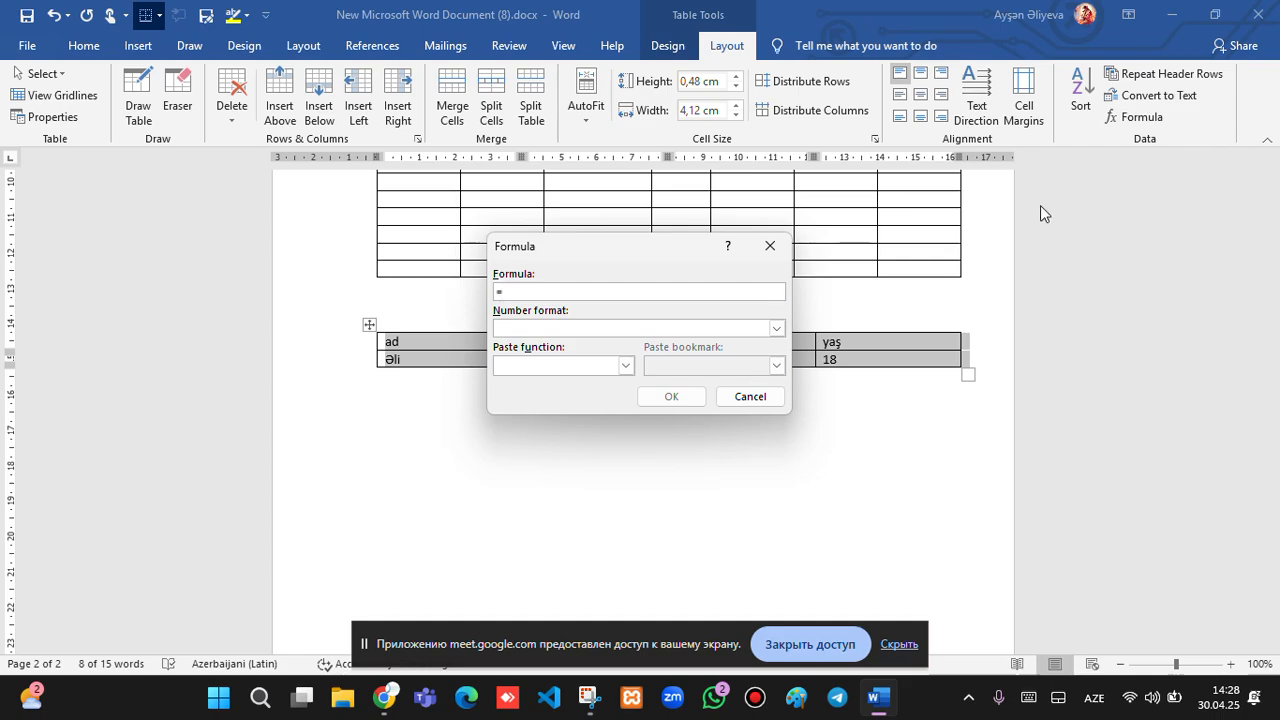
pyautogui.click(770, 246)
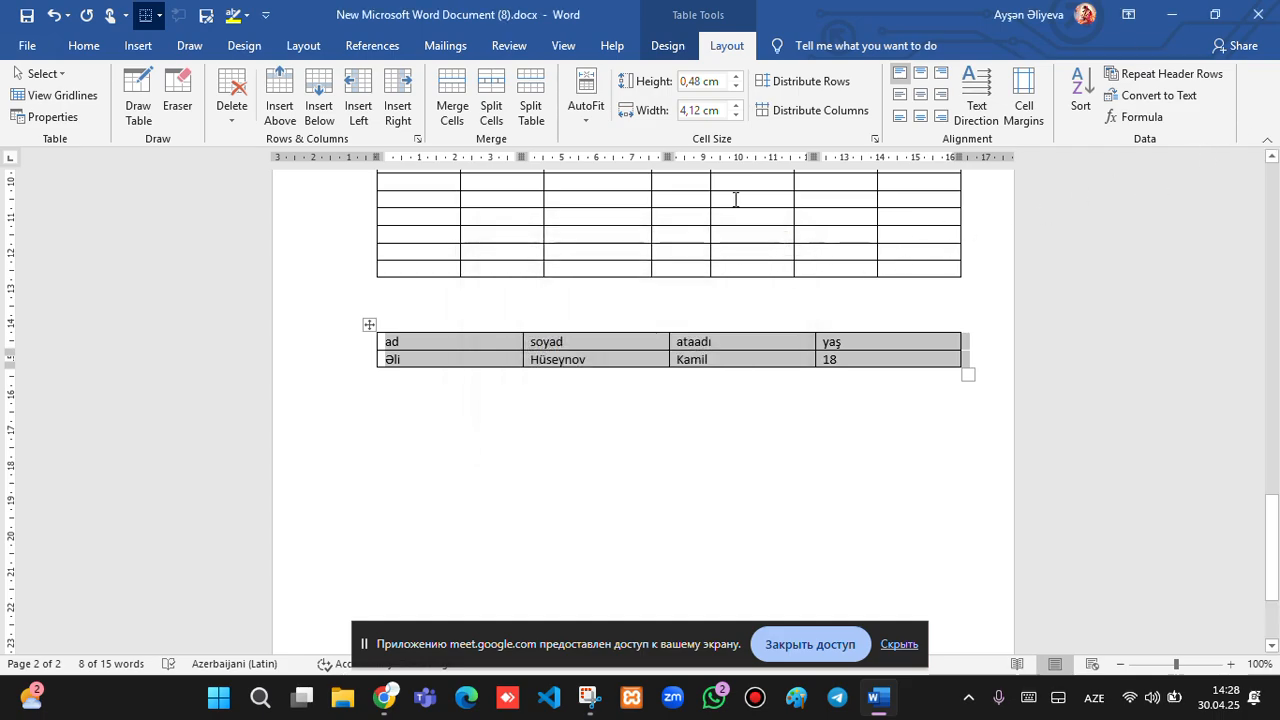